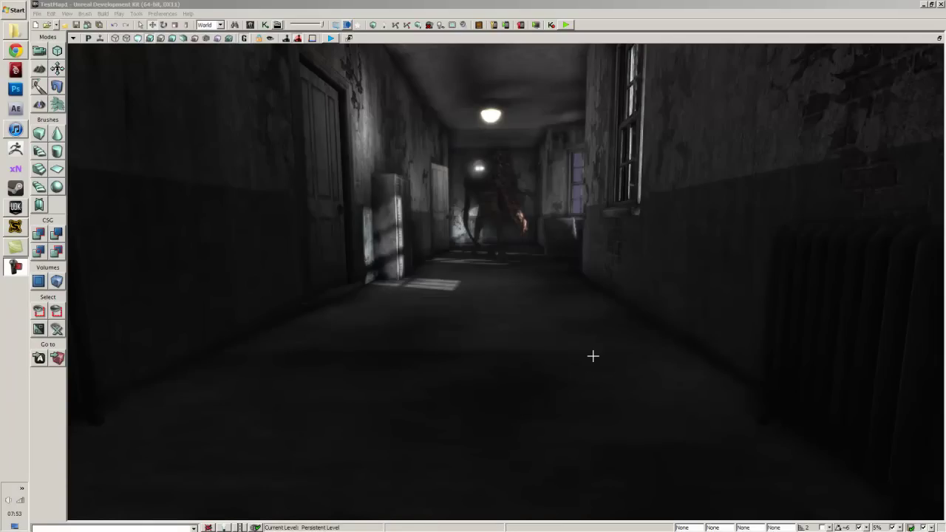
- Examine the creature, lighting and props along the hallway from close up and from a distance
right_click_drag(592, 356, 500, 367)
key("w")
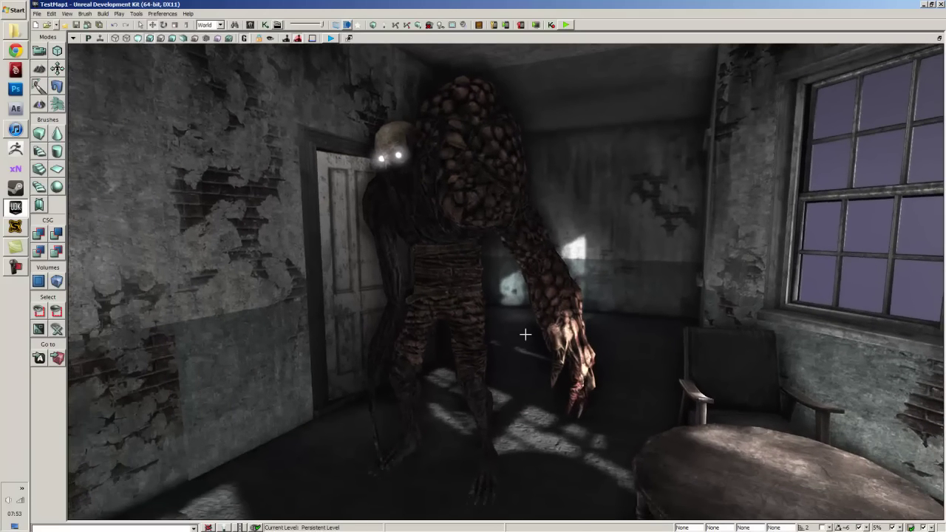
right_click_drag(520, 328, 413, 312)
scroll(576, 291, "up", 10)
scroll(575, 290, "down", 10)
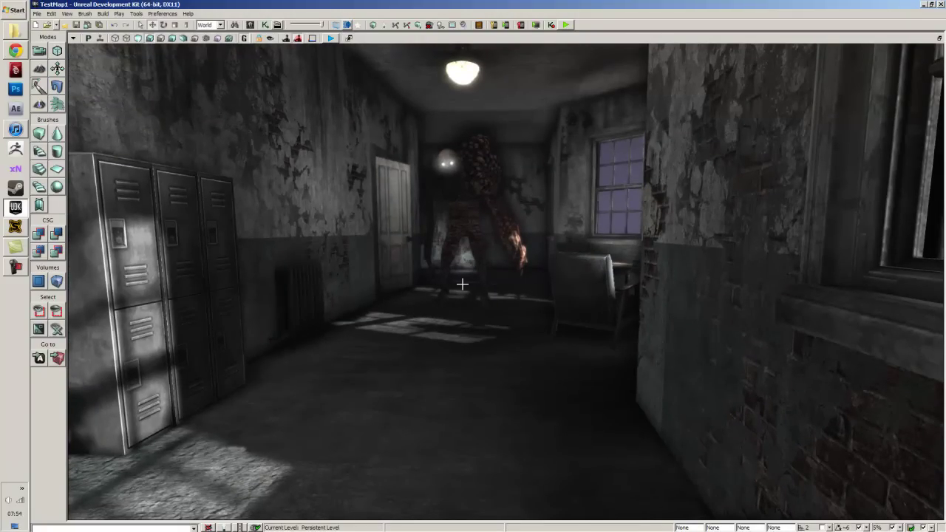
right_click_drag(463, 285, 412, 295)
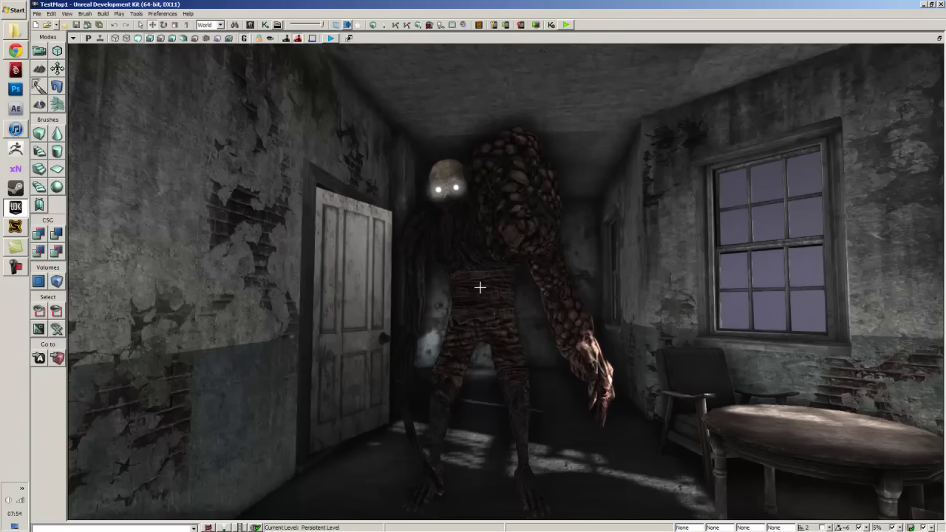
mouse_move(514, 297)
right_mouse_down()
mouse_move(524, 312)
mouse_move(517, 298)
mouse_move(544, 300)
mouse_move(574, 330)
mouse_move(525, 337)
mouse_move(567, 330)
mouse_move(512, 293)
right_mouse_up()
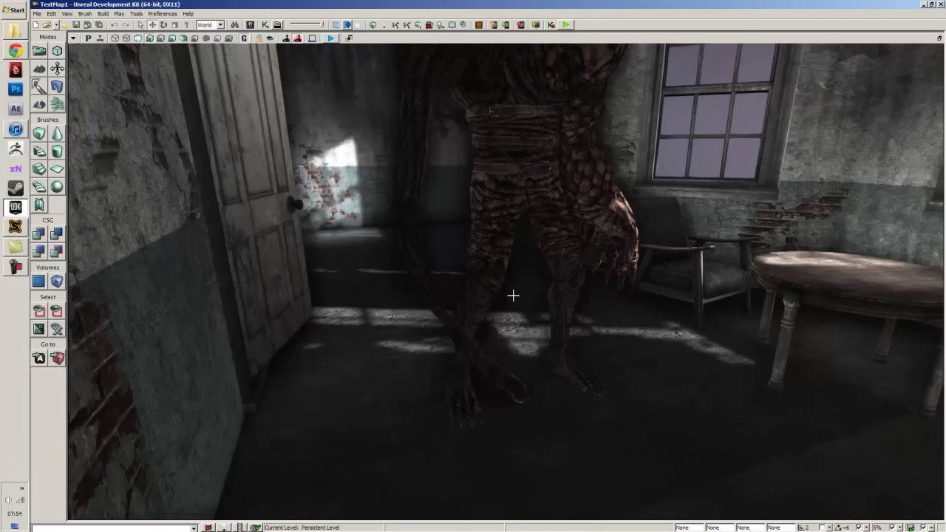
mouse_move(487, 349)
right_mouse_down()
mouse_move(513, 342)
mouse_move(355, 332)
mouse_move(536, 327)
mouse_move(581, 365)
mouse_move(496, 321)
mouse_move(397, 320)
mouse_move(402, 289)
mouse_move(488, 310)
mouse_move(540, 306)
mouse_move(471, 317)
right_mouse_up()
key("s")
key("d")
key("a")
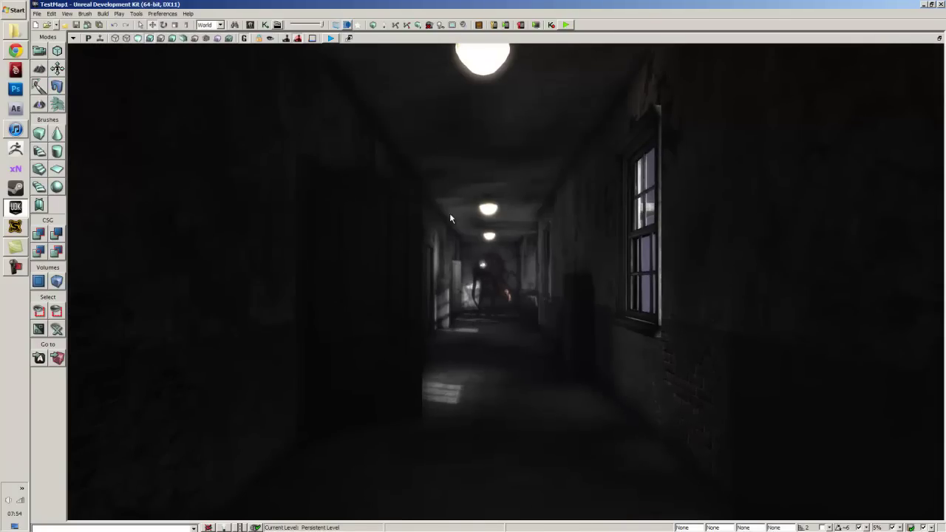
left_click(66, 13)
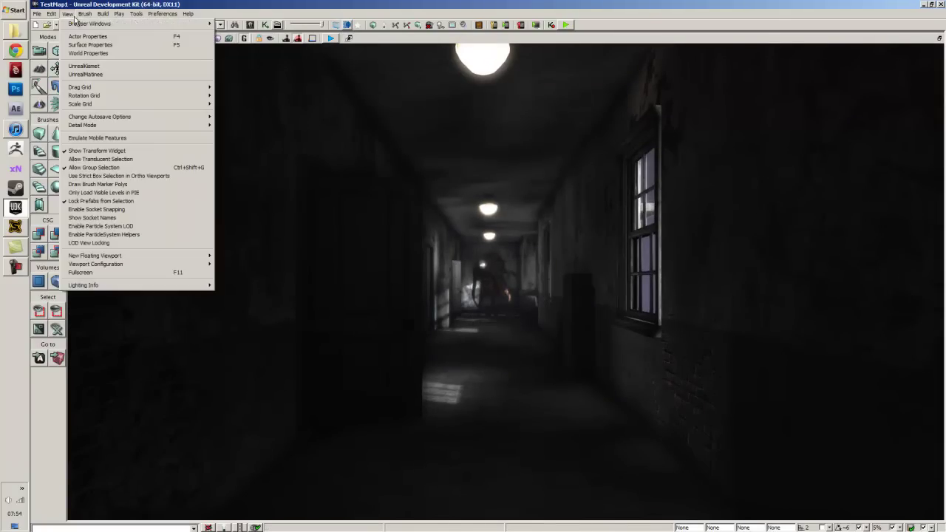
mouse_move(147, 26)
left_click(224, 25)
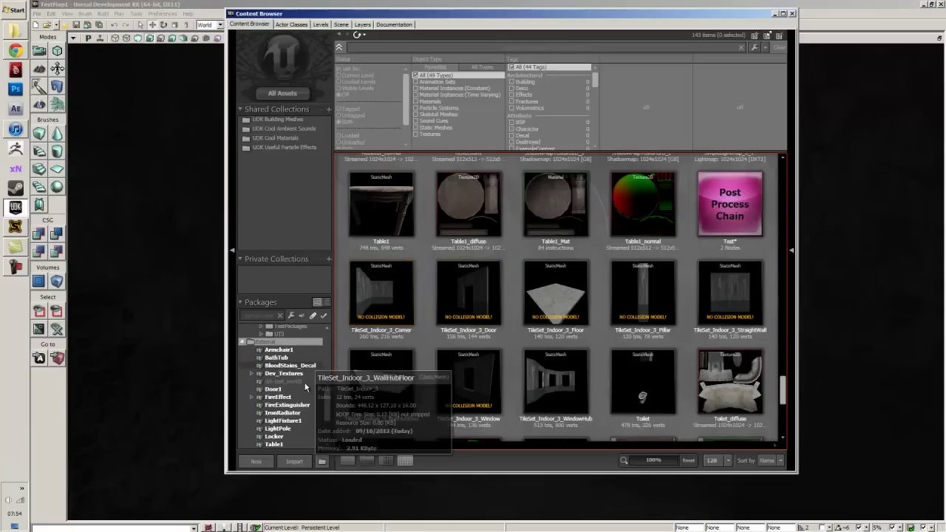
scroll(327, 444, "down", 3)
left_click_drag(327, 443, 327, 405)
left_click(792, 13)
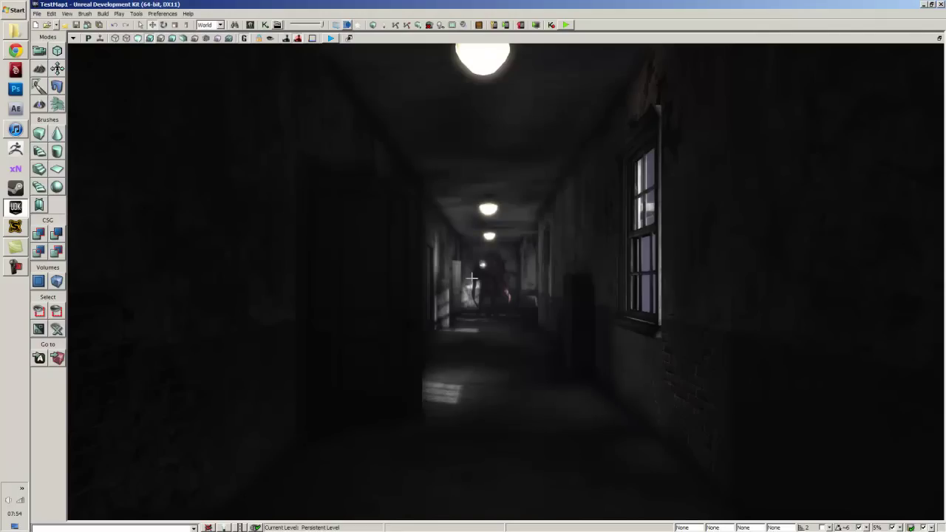
- Locate the hallway creature's mesh in the Content Browser and open the Glow material from MyPackage for editing
left_click(491, 280)
left_click(491, 280)
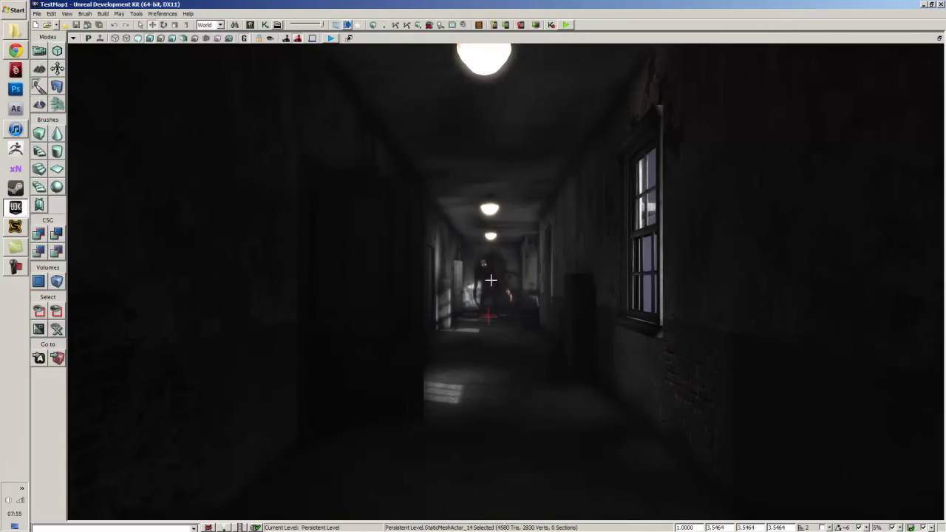
right_click(488, 279)
left_click(517, 246)
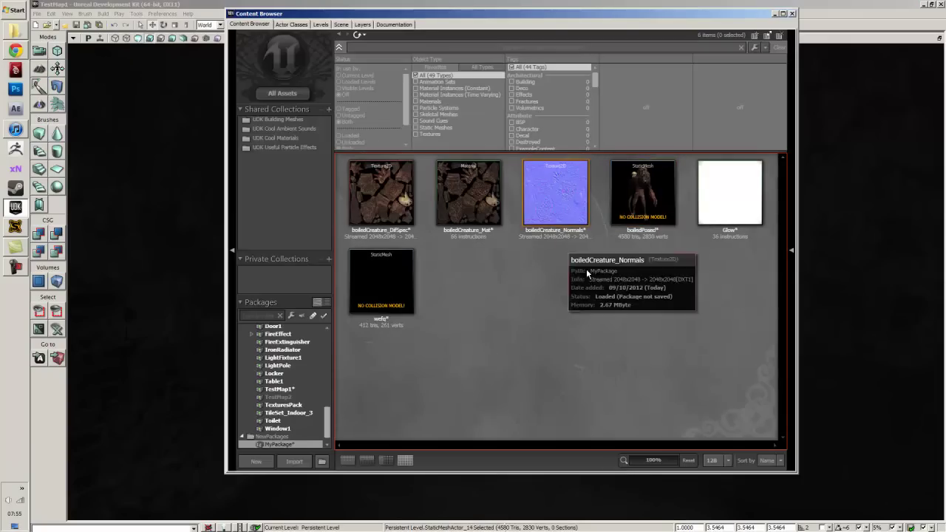
left_click(733, 208)
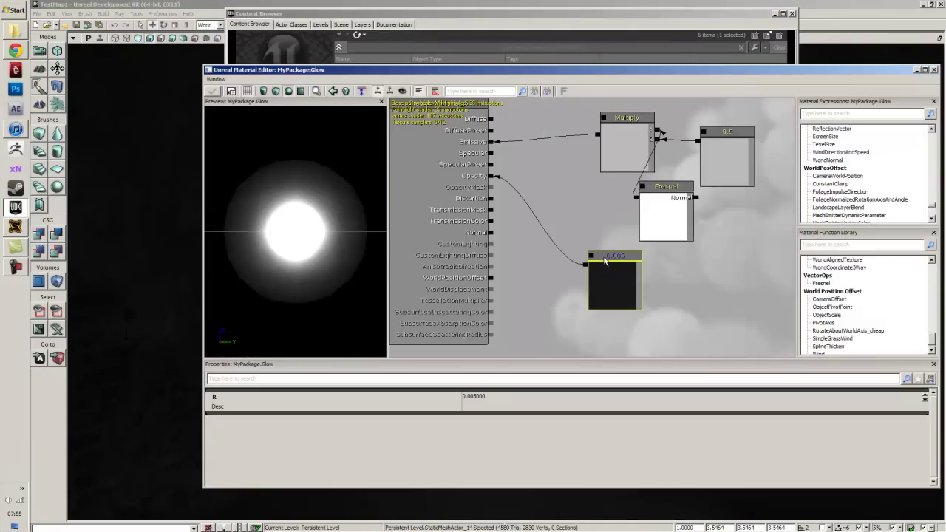
left_click_drag(582, 204, 584, 222)
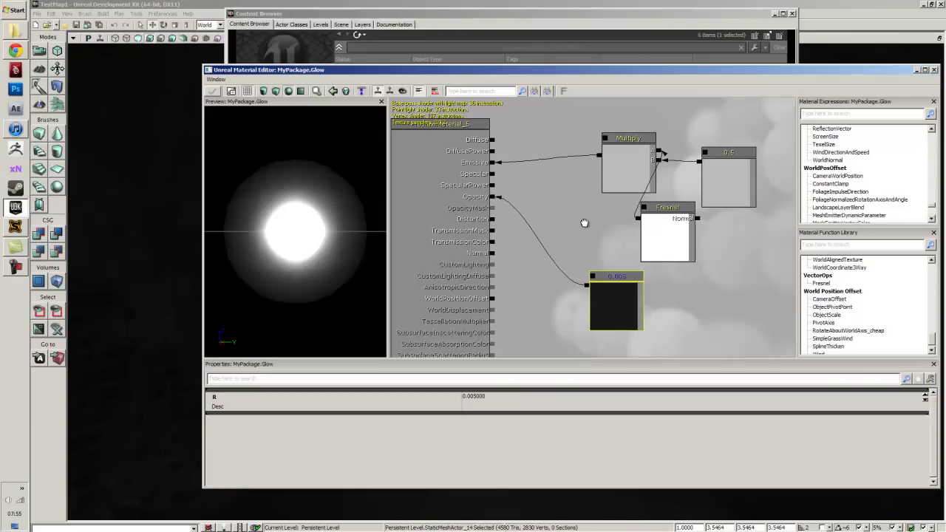
- Move the Multiply node closer to the material's inputs, select the Fresnel node and inspect the glow on the preview sphere
left_click_drag(628, 191, 602, 195)
left_click(661, 229)
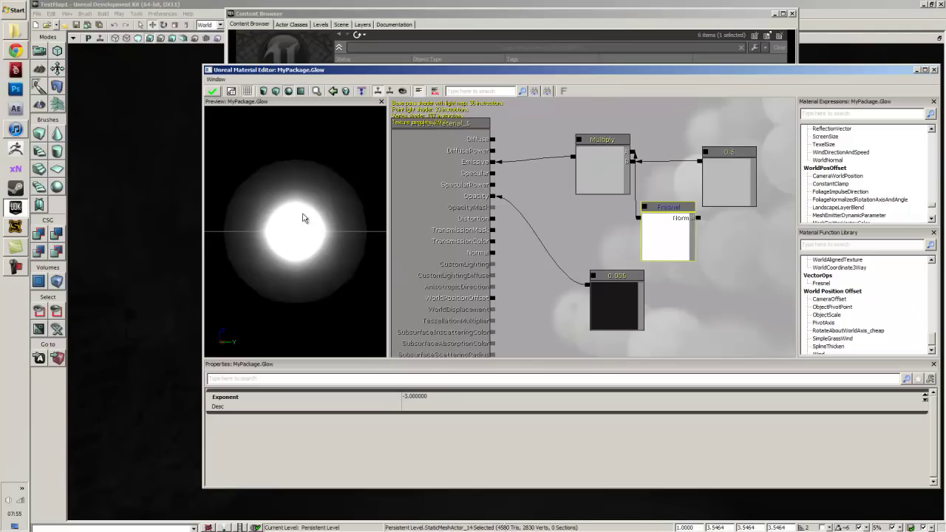
left_click_drag(304, 214, 321, 244)
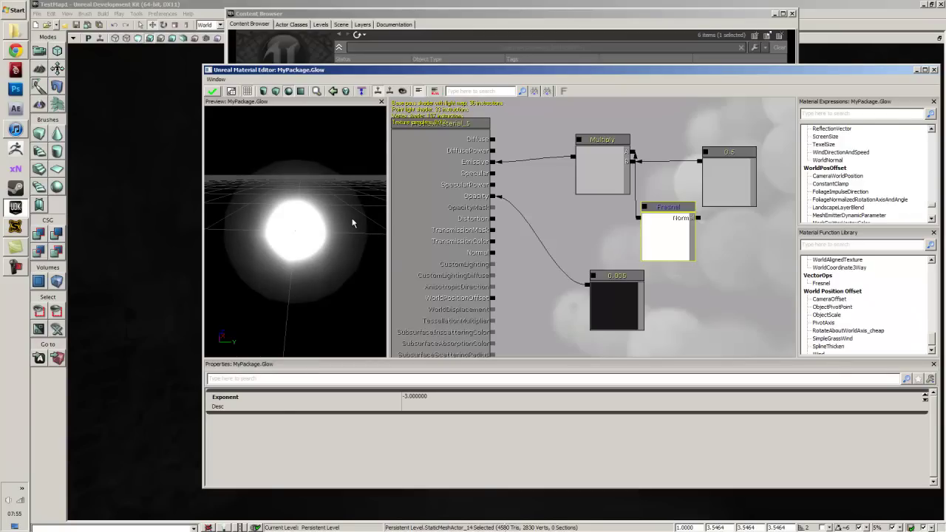
left_click_drag(352, 222, 290, 240)
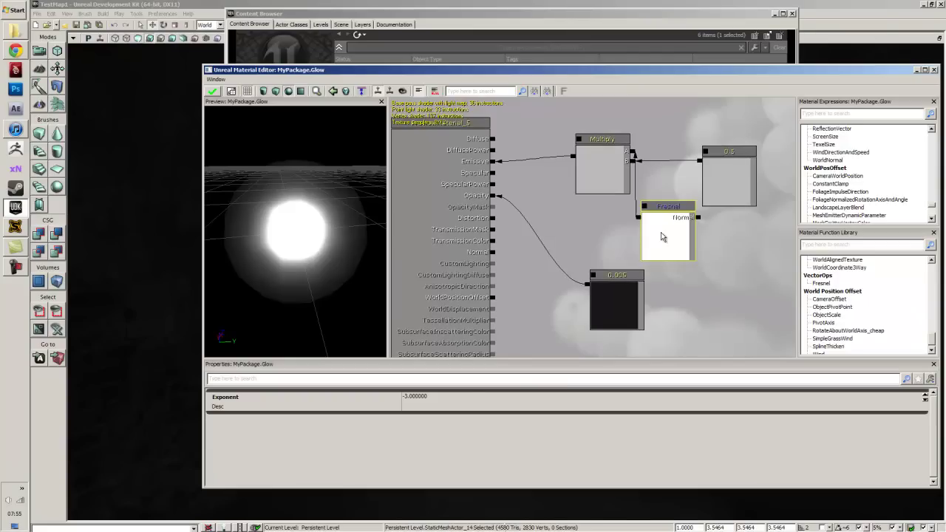
- Set the Fresnel node's exponent to 3 and check the effect on the preview sphere from another angle
left_click(409, 398)
left_click(407, 397)
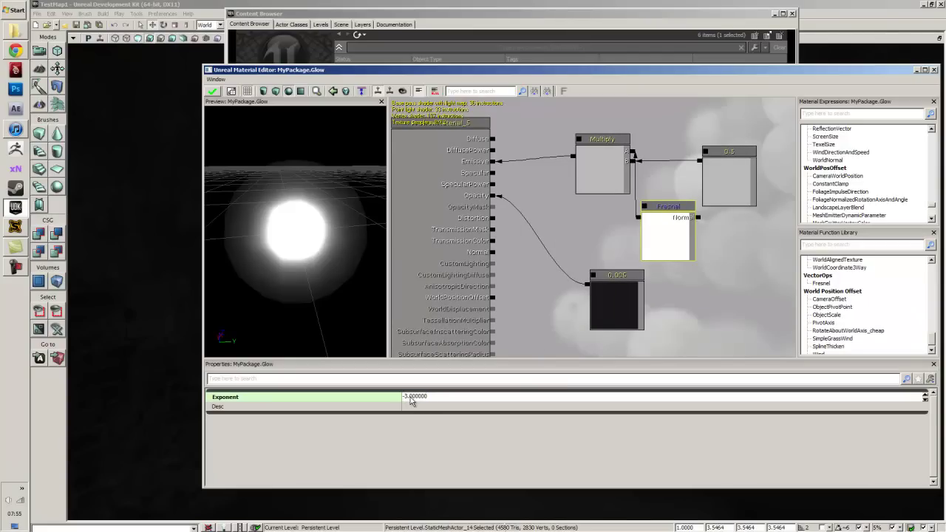
key("BackSpace")
key("Return")
left_click(408, 399)
left_click(324, 275)
left_click_drag(323, 279, 344, 234)
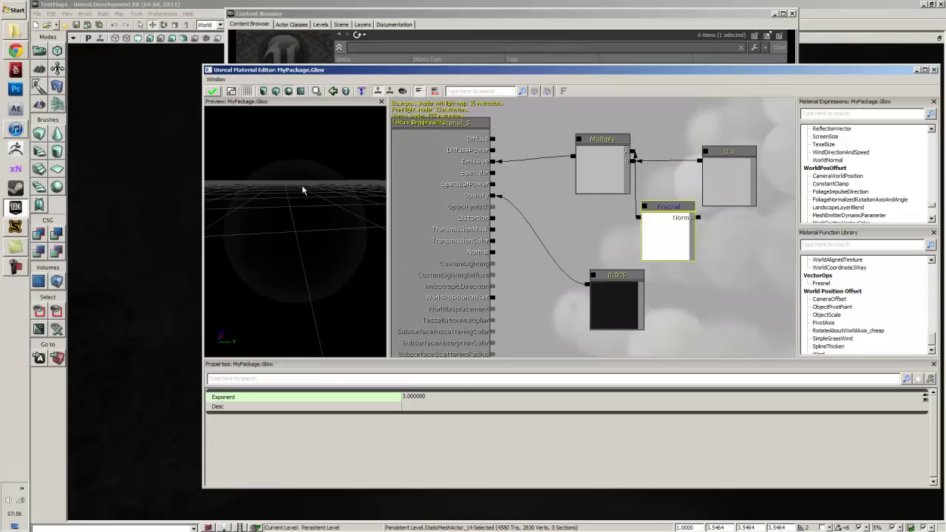
- Set the Fresnel node's exponent to -3, apply the change to the Glow material and close its editor
left_click(427, 396)
key("BackSpace")
type("-")
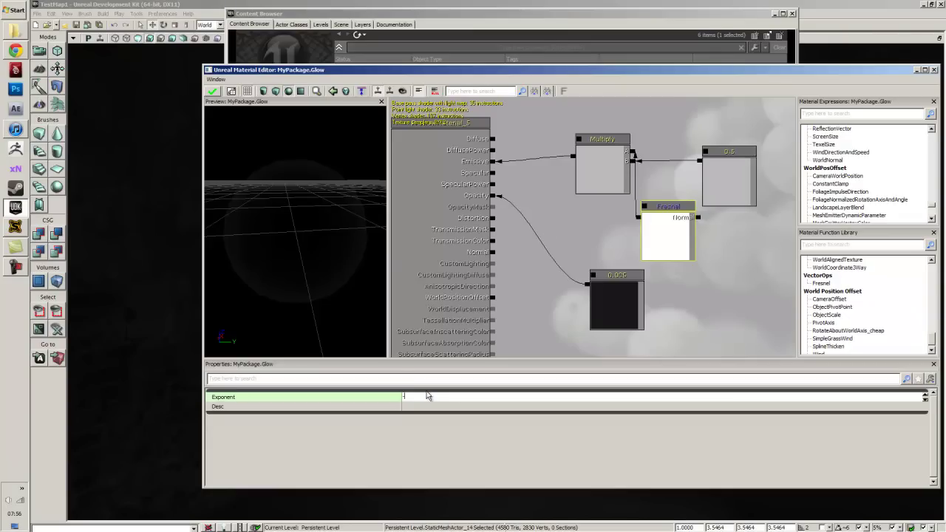
type("3")
key("Return")
left_click(213, 93)
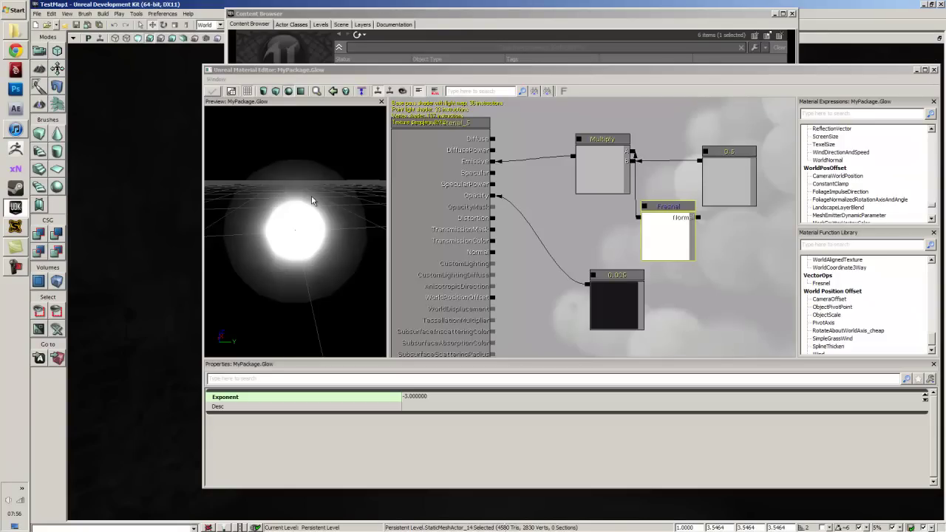
left_click_drag(312, 200, 311, 296)
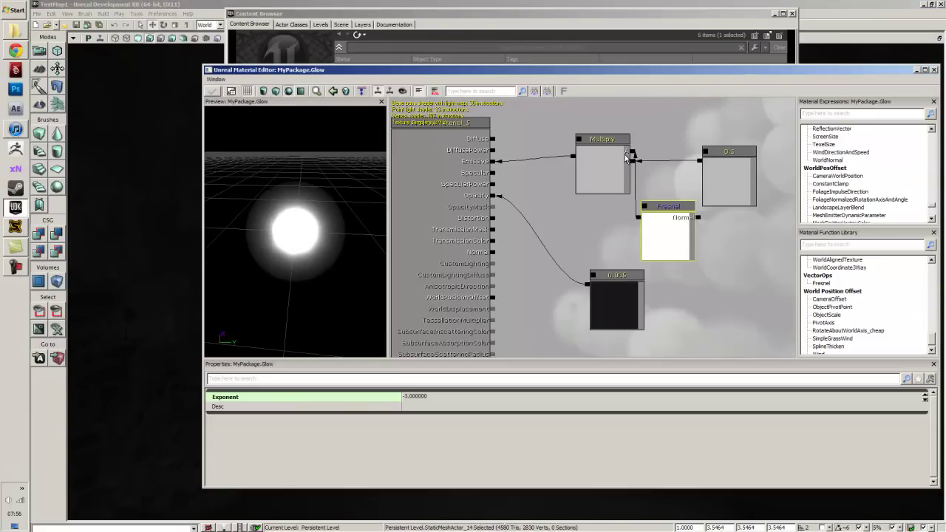
left_click(933, 69)
- Open the boiledCreature_Mat material for editing and show its specular node network
left_click(573, 262)
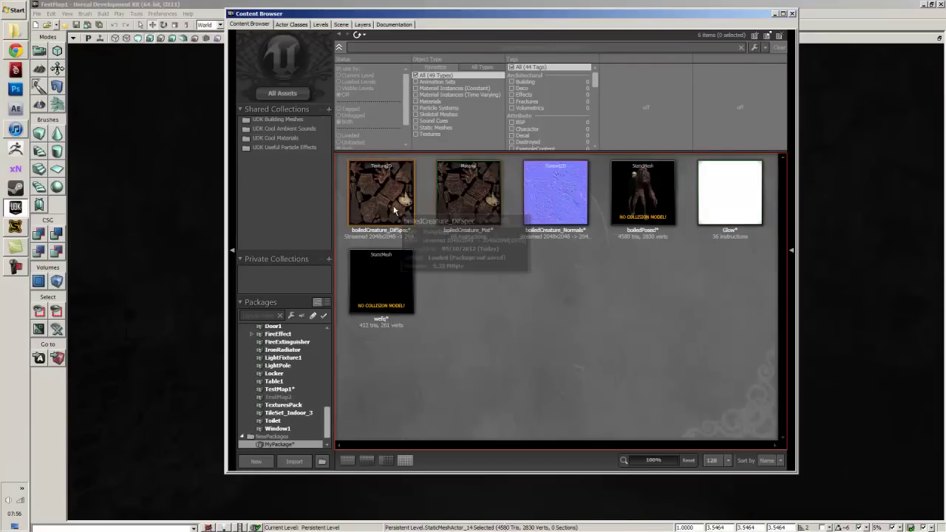
double_click(481, 196)
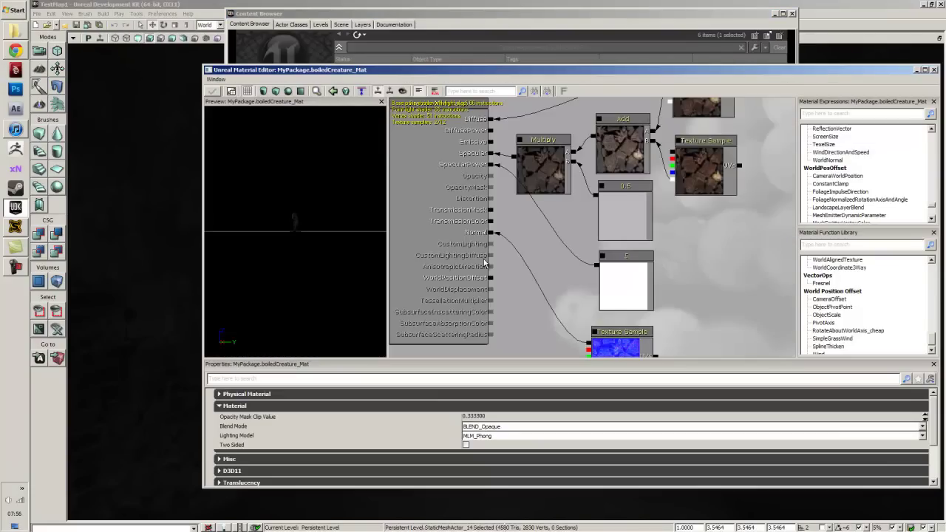
left_click_drag(534, 254, 493, 320)
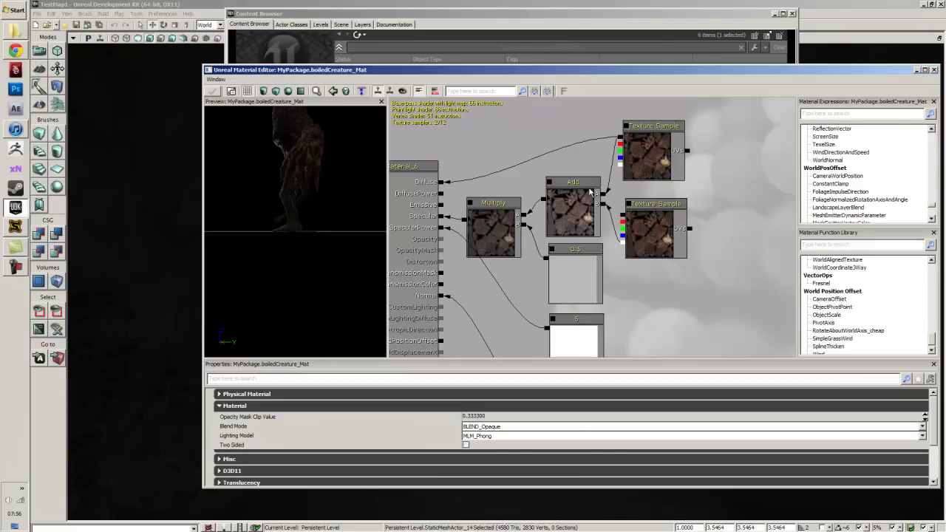
left_click_drag(601, 204, 622, 249)
- Examine the creature's head, glowing eyes and body from several angles in the material preview
left_click_drag(315, 224, 374, 207)
right_click_drag(328, 233, 330, 233)
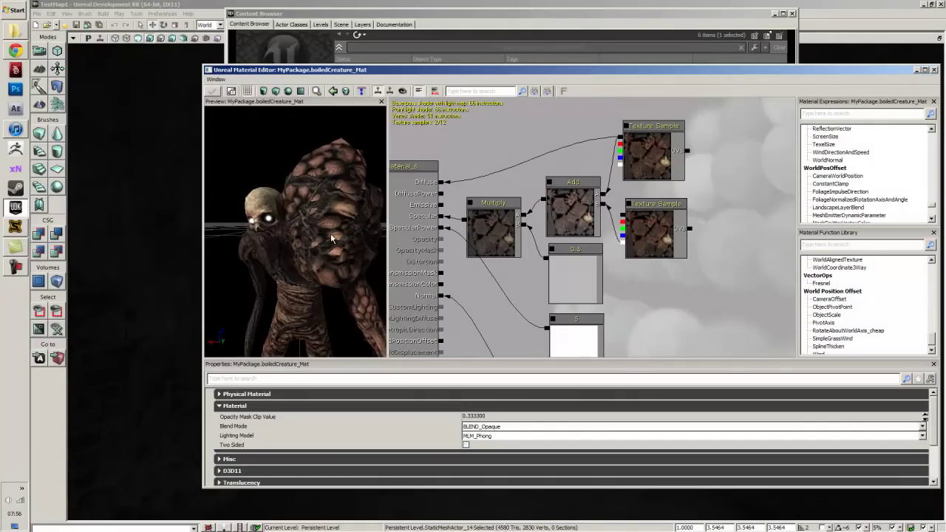
left_click_drag(331, 233, 309, 234)
right_click_drag(315, 221, 314, 219)
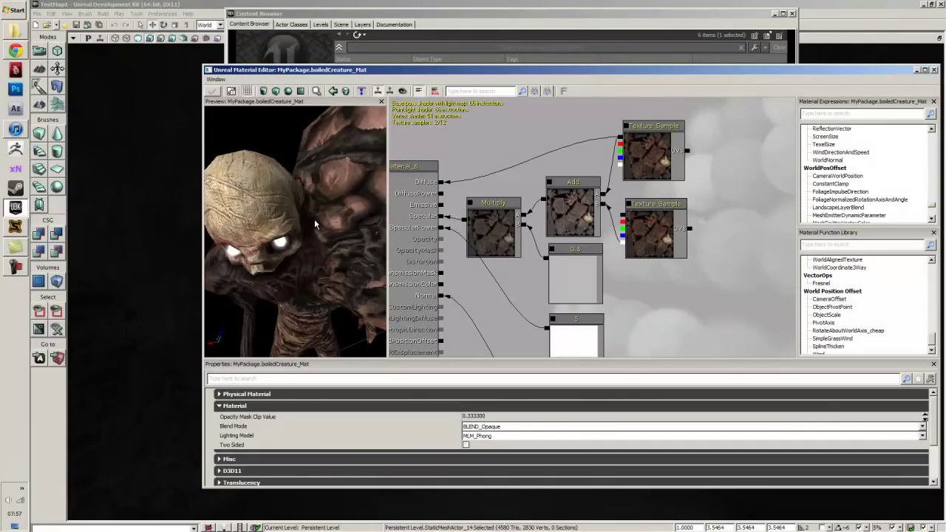
left_click_drag(314, 218, 304, 217)
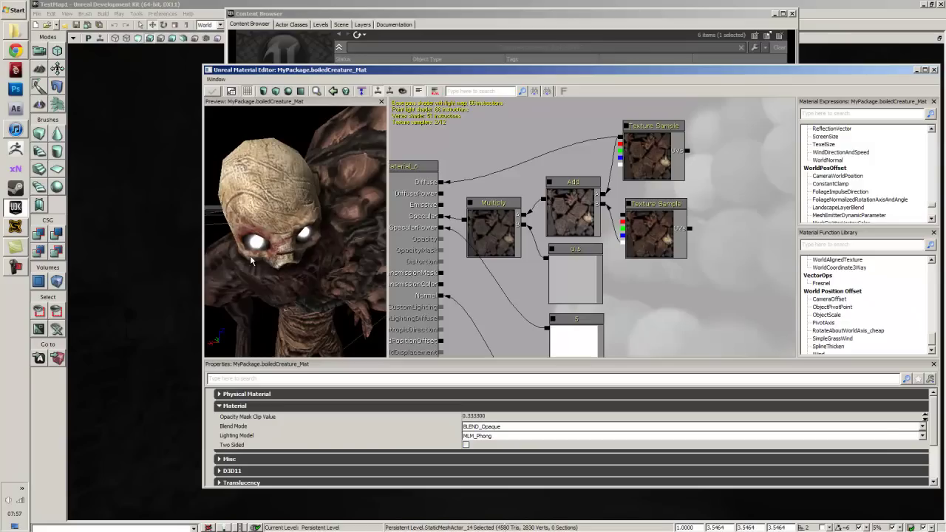
right_click_drag(252, 257, 261, 233)
left_click_drag(261, 234, 259, 236)
right_click_drag(259, 235, 260, 233)
left_click_drag(271, 243, 341, 256)
right_click_drag(340, 256, 282, 246)
left_click_drag(282, 251, 302, 256)
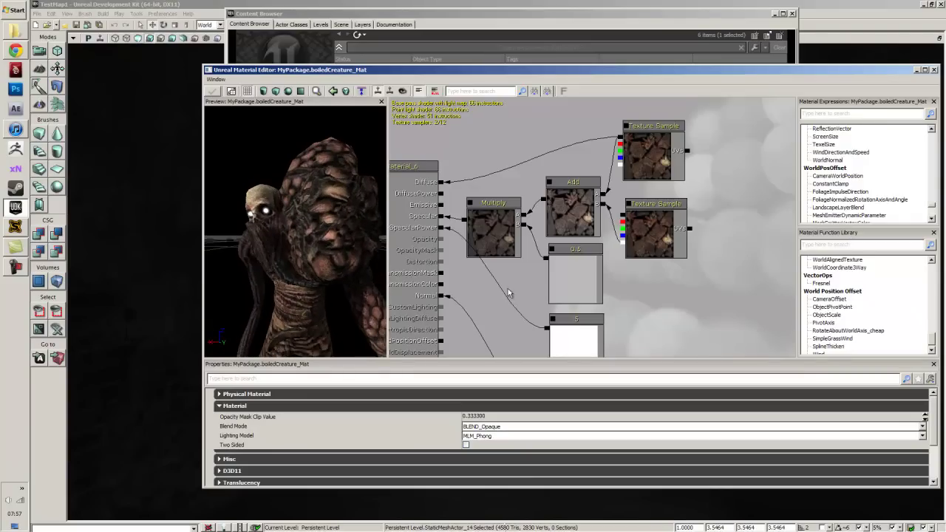
- Set the constant feeding the specular Multiply node to 3 and check the creature's shine in the preview
scroll(508, 270, "down", 3)
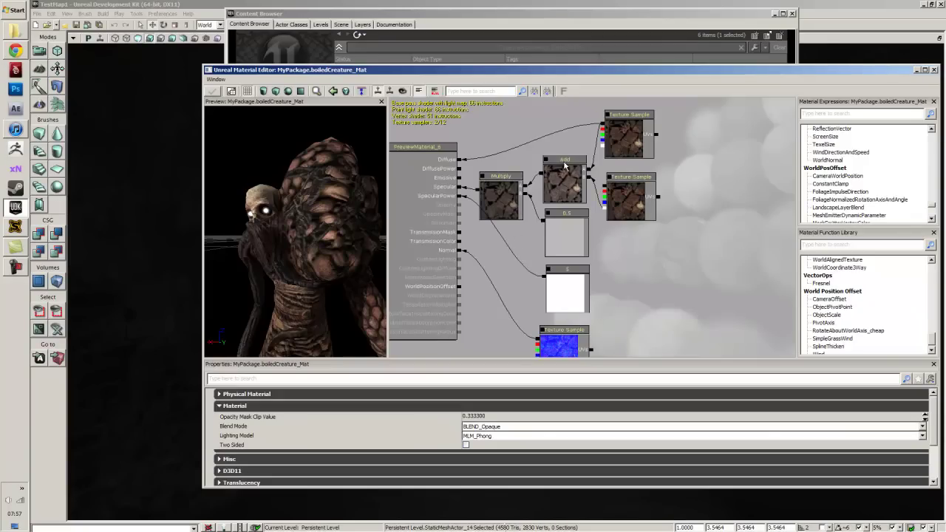
scroll(565, 167, "up", 2)
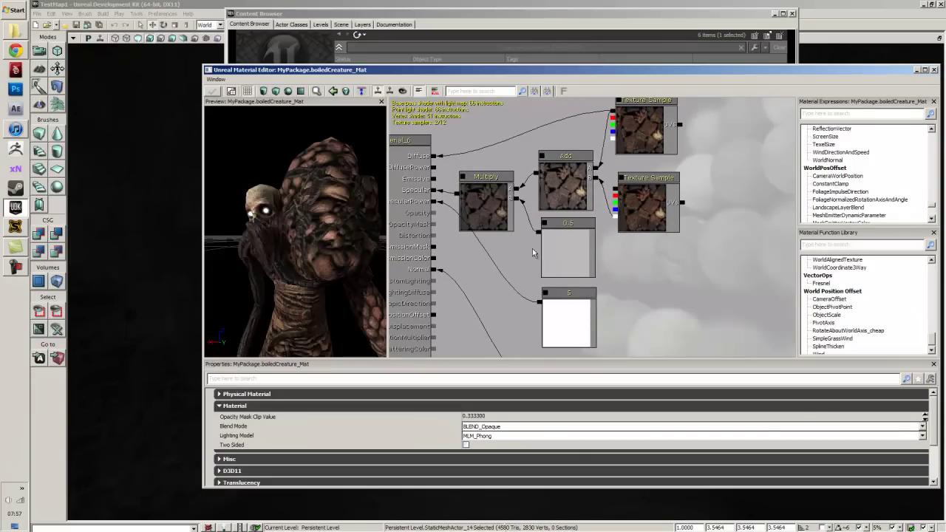
left_click(580, 261)
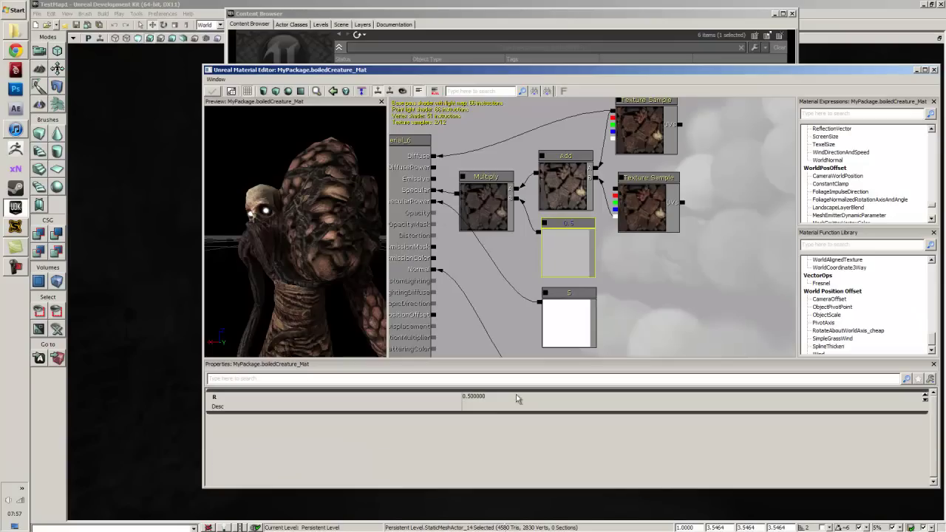
left_click(504, 398)
type("3")
key("Return")
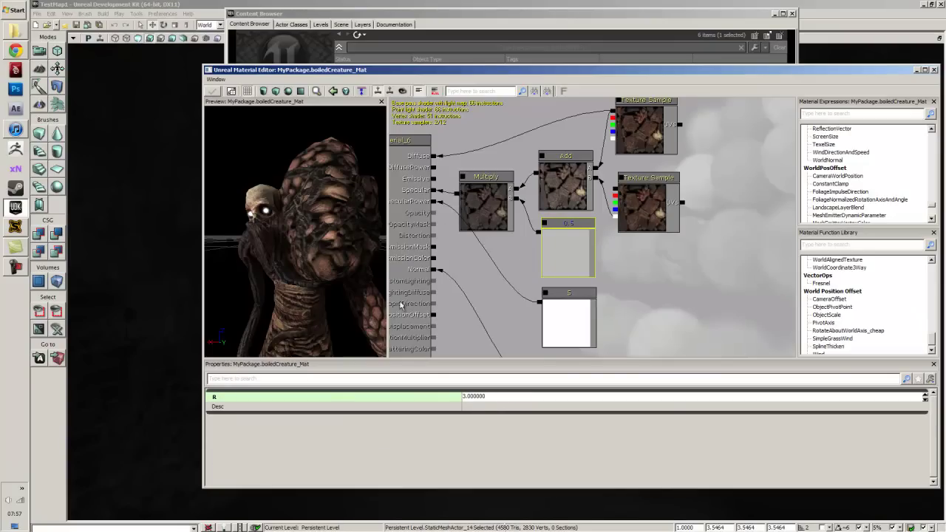
key("Return")
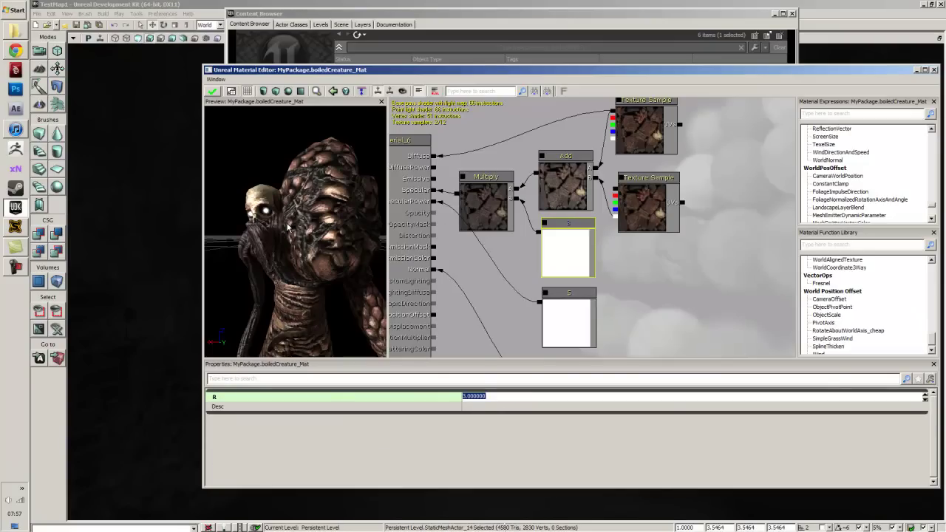
mouse_move(294, 236)
left_mouse_down()
mouse_move(388, 231)
mouse_move(296, 234)
left_mouse_up()
- Set the specular Multiply node's constant to 0.5 and apply the change to the creature material
left_click(487, 398)
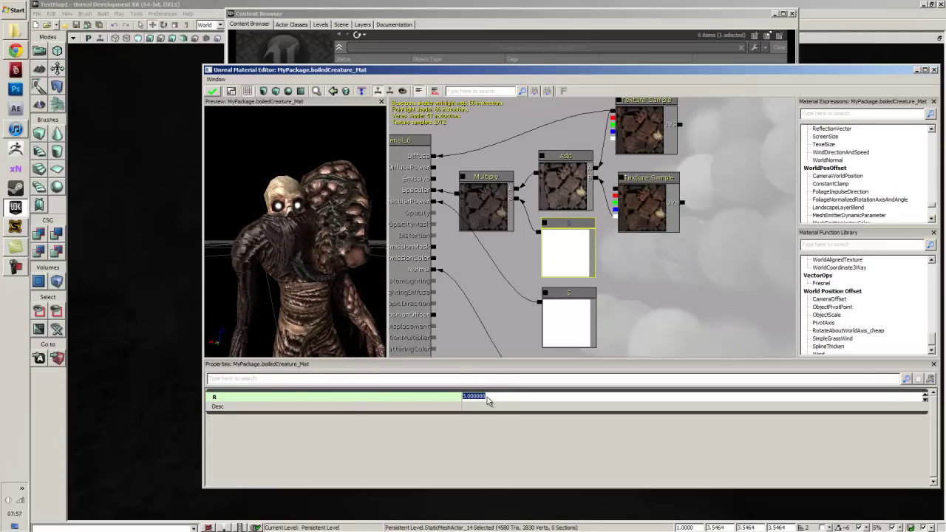
type("0.")
key("Return")
left_click(212, 92)
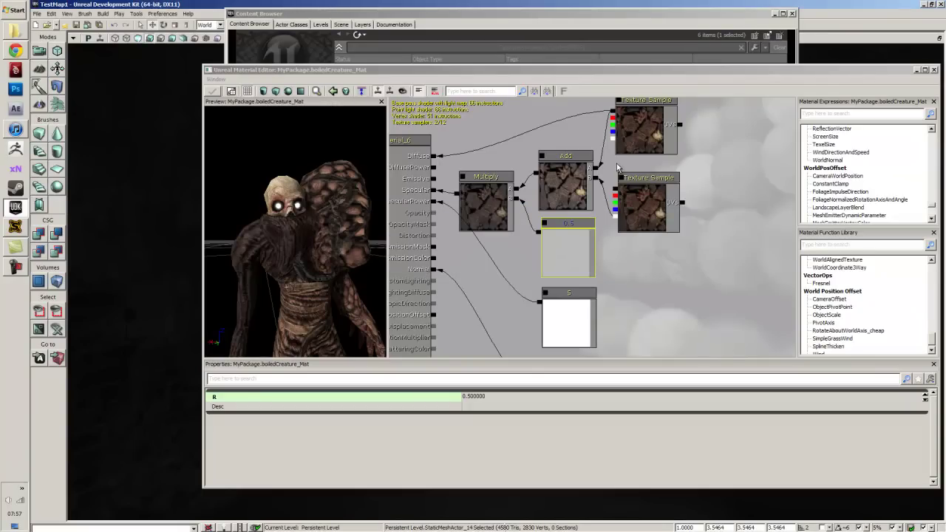
- Close the creature material's editor and the content browser to return to the hallway level view
left_click(935, 69)
left_click(637, 268)
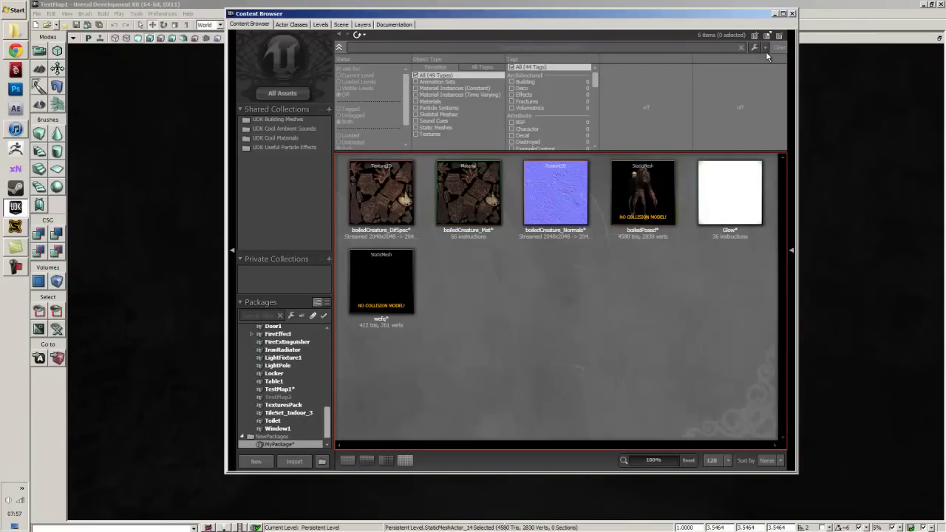
left_click(792, 13)
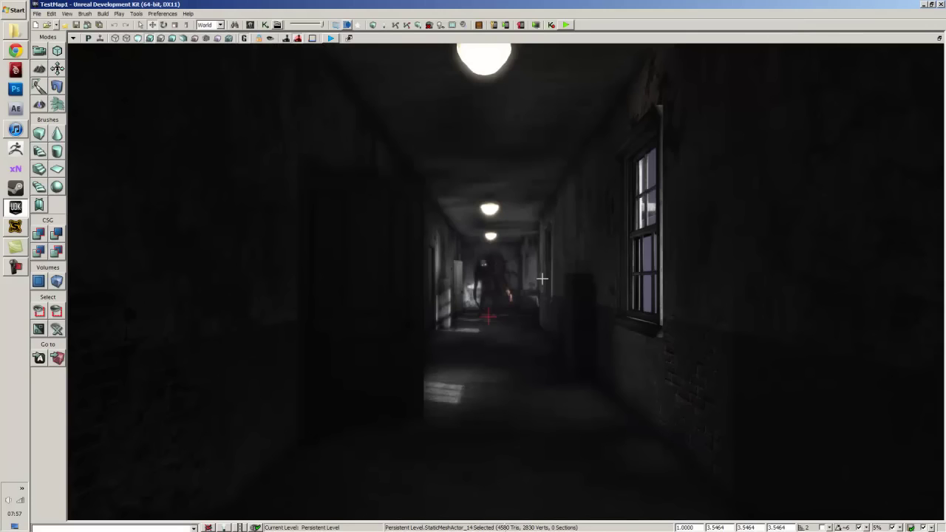
- Deselect the creature, look down the hallway and leave game view so the actor icons are displayed
key("Escape")
mouse_move(524, 342)
right_mouse_down()
mouse_move(530, 329)
mouse_move(526, 338)
right_mouse_up()
key("w")
key("s")
key("w")
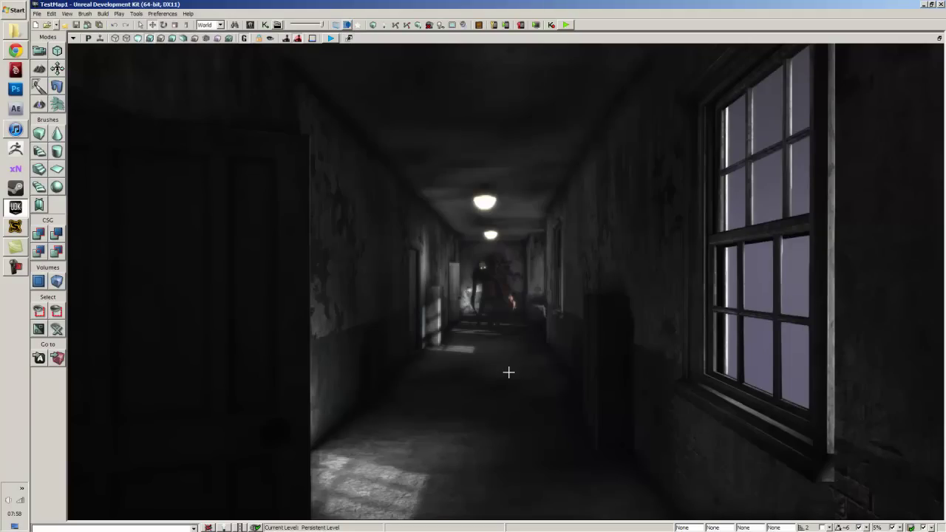
right_click_drag(507, 392, 519, 408)
key("g")
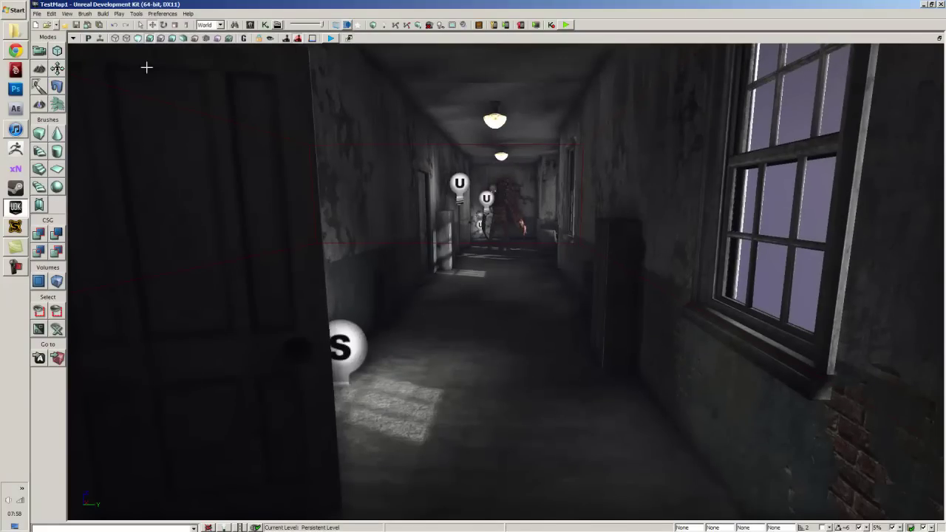
- Place a CameraActor from the Common actor classes on the hallway floor and close the class browser
left_click(67, 14)
mouse_move(177, 23)
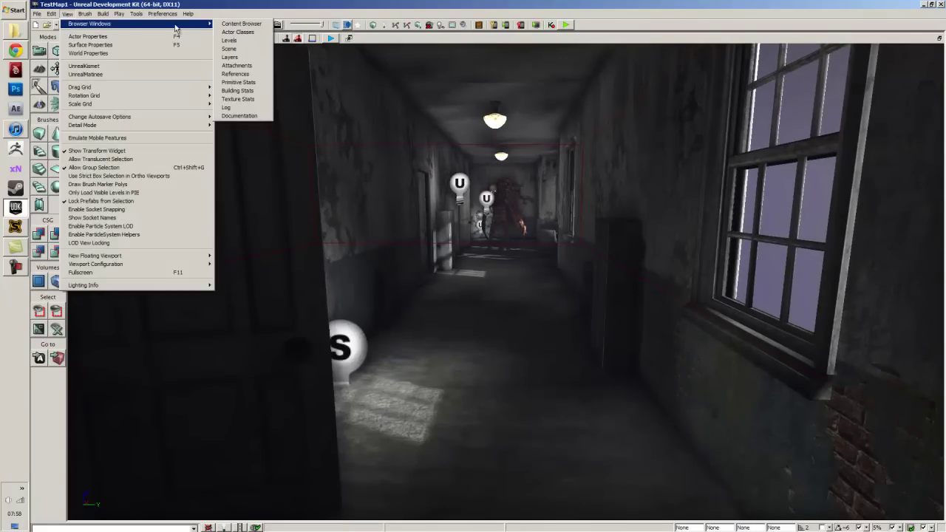
left_click(240, 24)
left_click(291, 33)
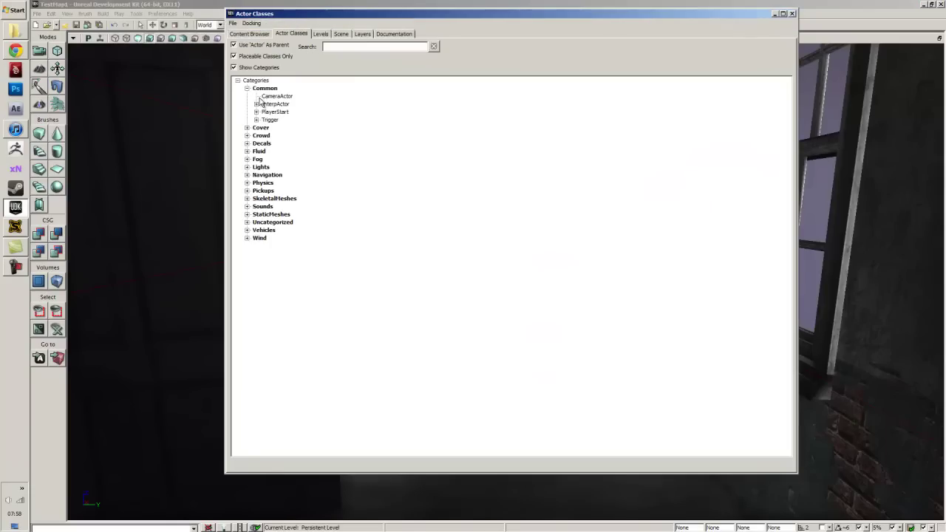
left_click(268, 97)
left_click_drag(362, 16, 746, 13)
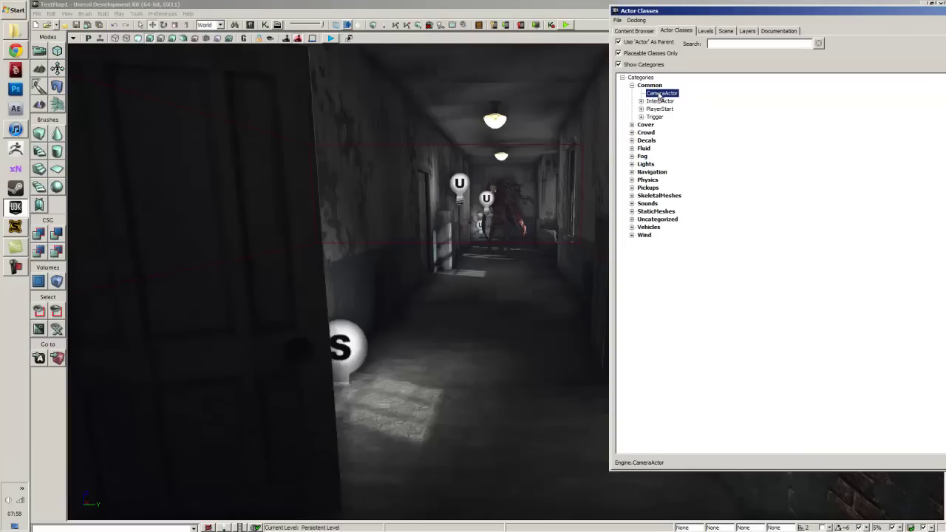
left_click_drag(671, 96, 478, 350)
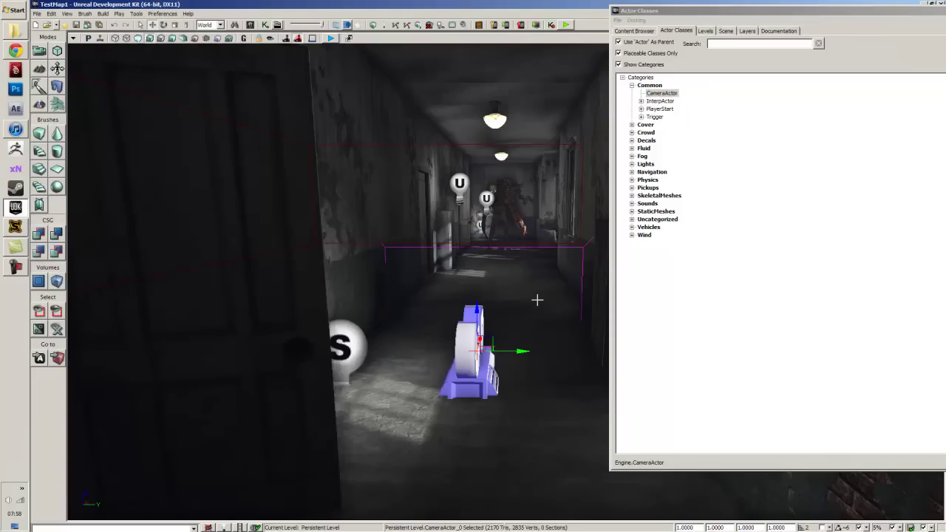
left_click_drag(837, 10, 514, 71)
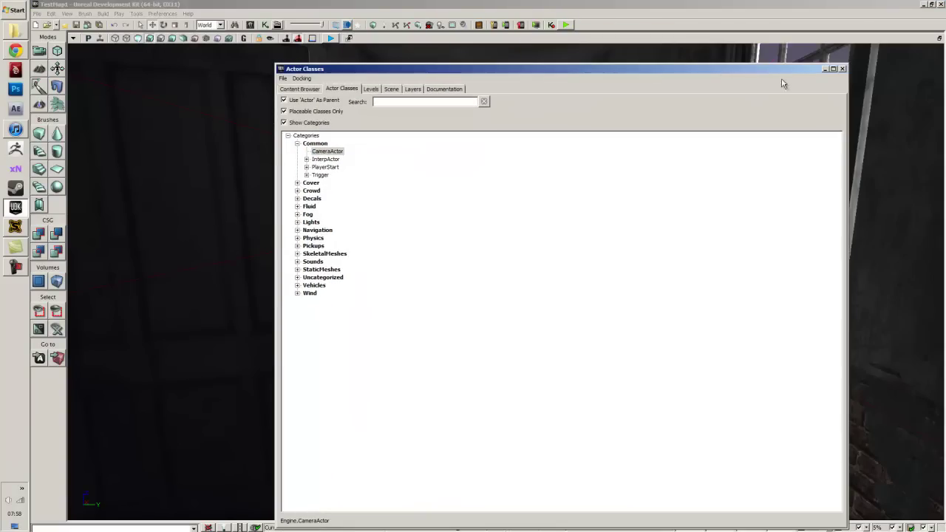
left_click(844, 68)
- Raise the camera actor vertically off the hallway floor
scroll(534, 303, "up", 5)
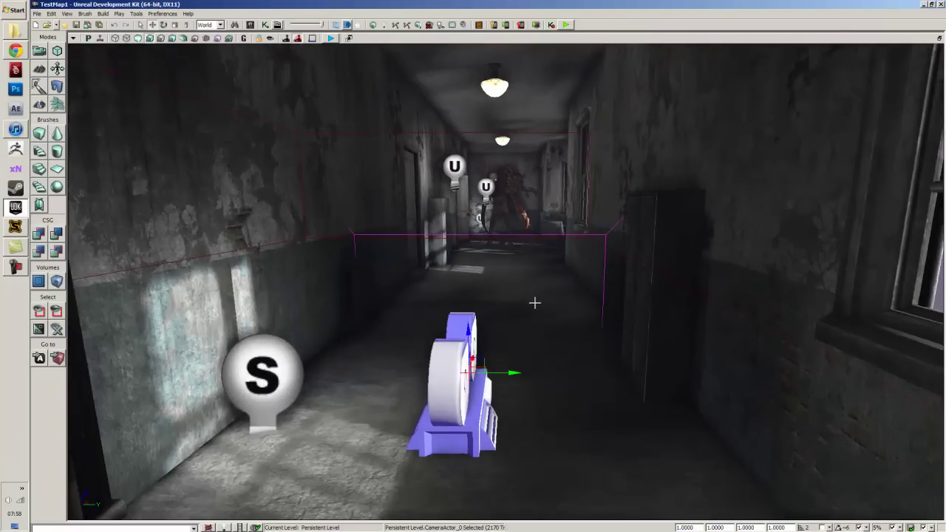
right_click_drag(534, 303, 508, 312)
key("d")
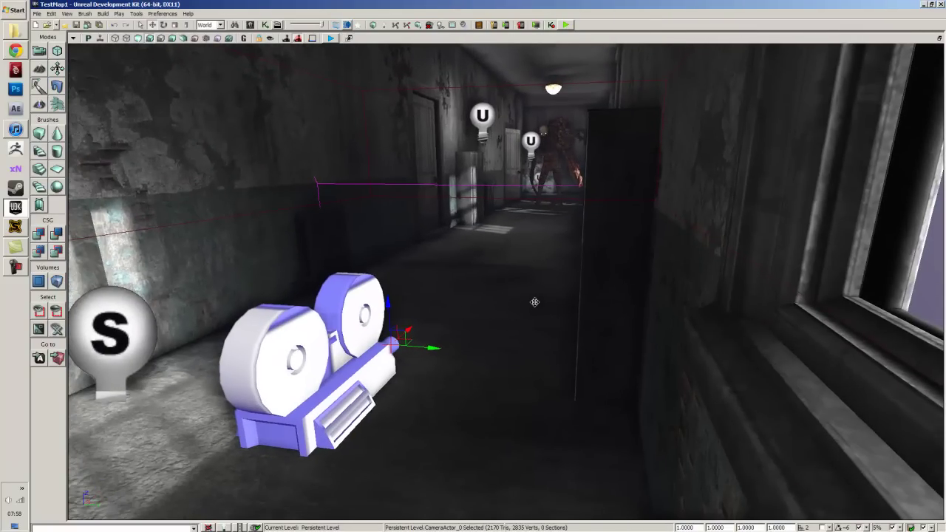
left_click_drag(387, 302, 367, 208)
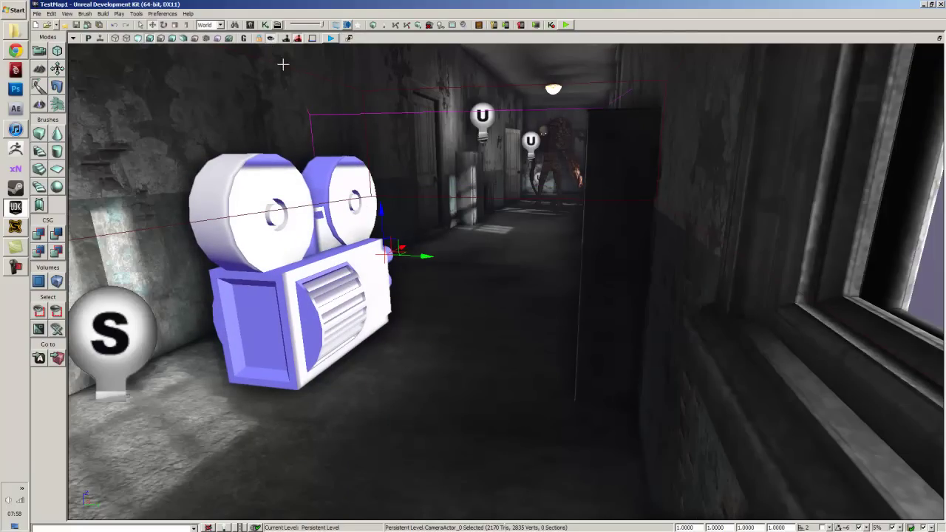
- Lock the selected camera actor to the viewport and fly along the dark hallway to reposition its view
key("a")
right_click_drag(326, 155, 364, 138)
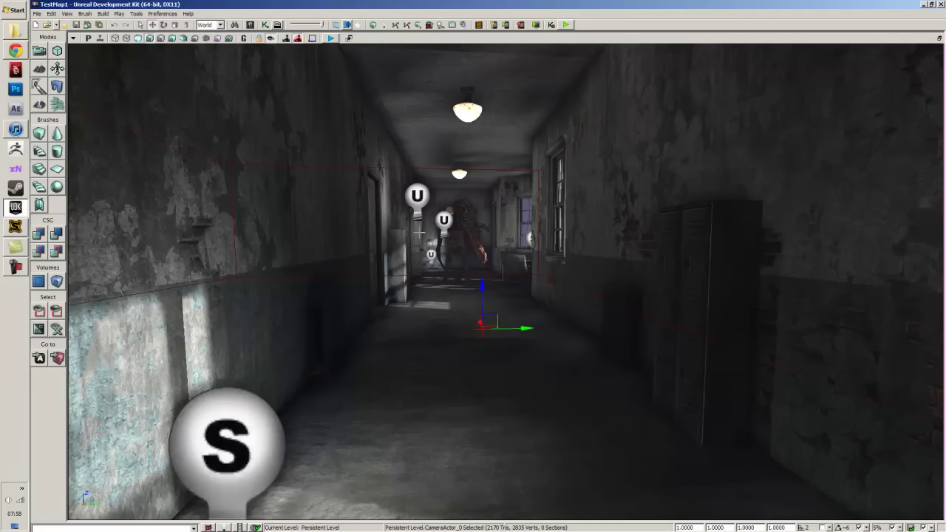
right_click_drag(447, 252, 439, 242)
key("w")
key("s")
left_click_drag(438, 241, 433, 240)
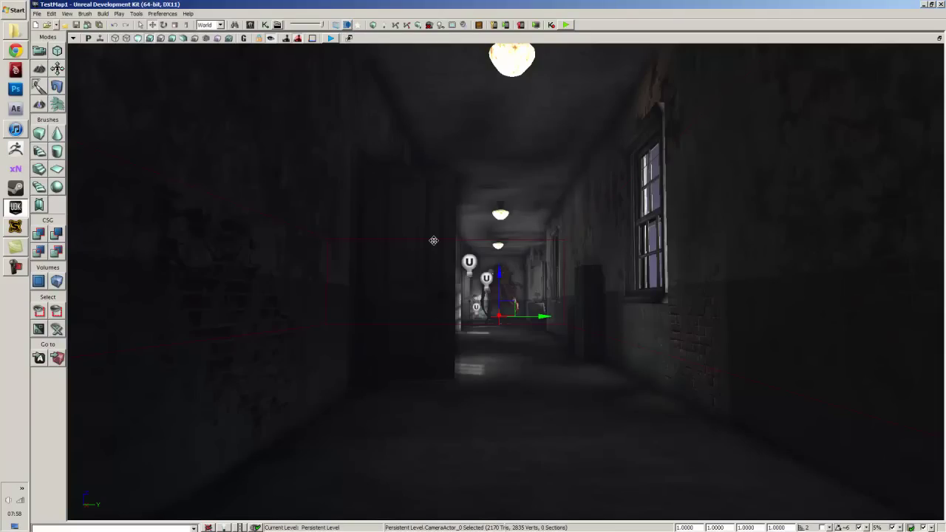
right_click_drag(535, 320, 333, 310)
key("w")
left_click_drag(333, 309, 673, 386)
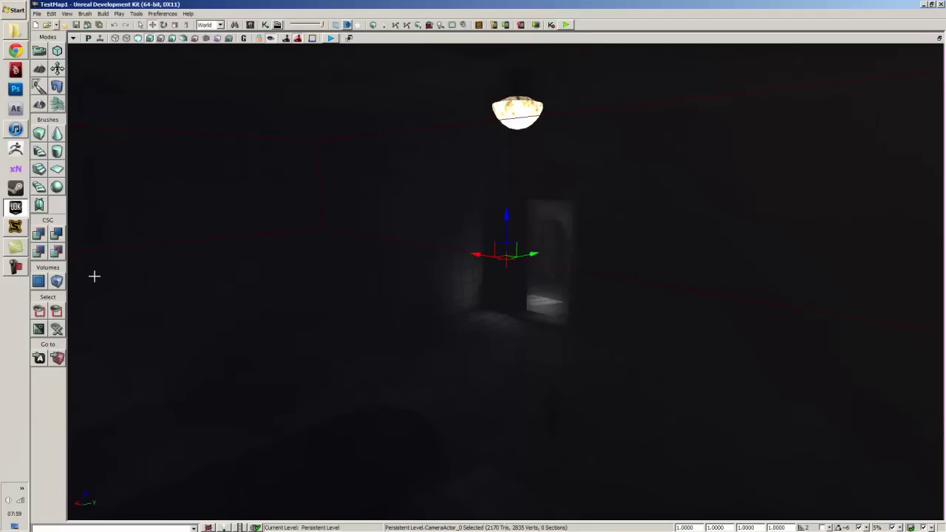
left_click(15, 267)
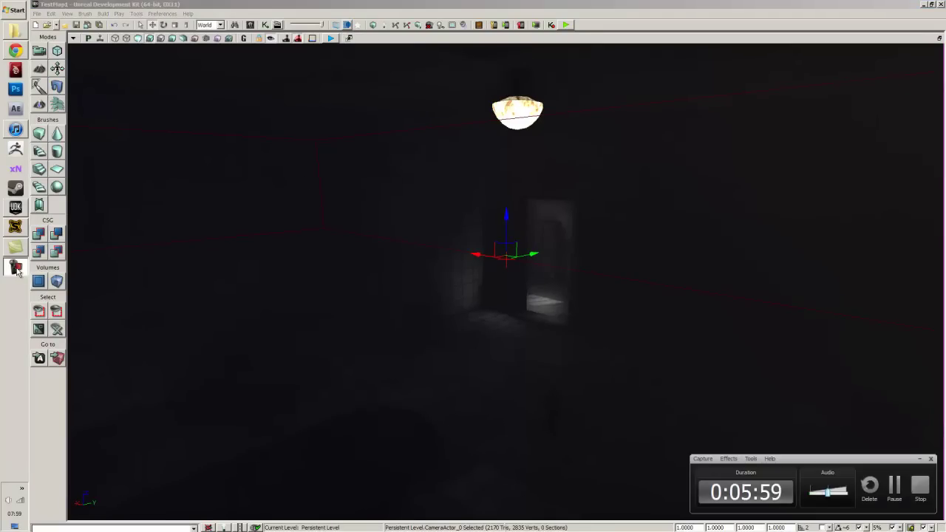
left_click(14, 268)
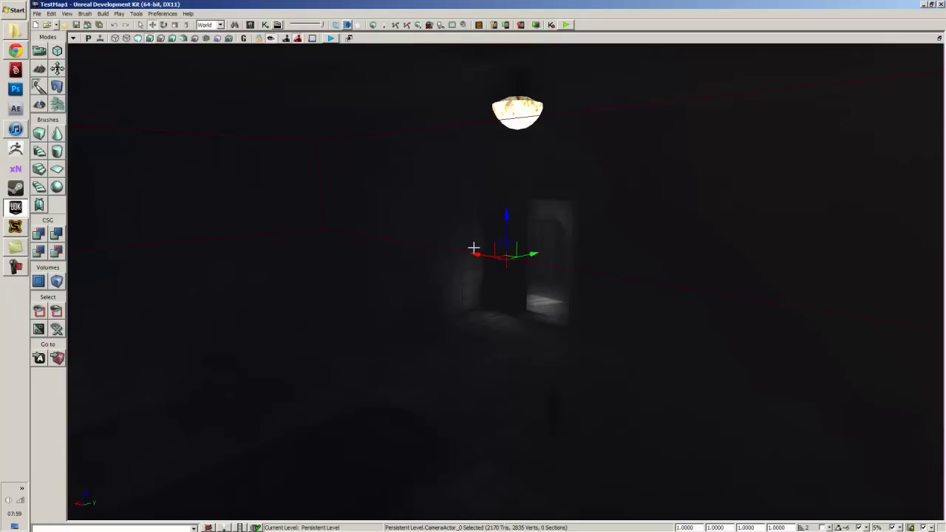
- Open UnrealKismet and add a new object variable using the selected camera actor to the level's main sequence
left_click(267, 26)
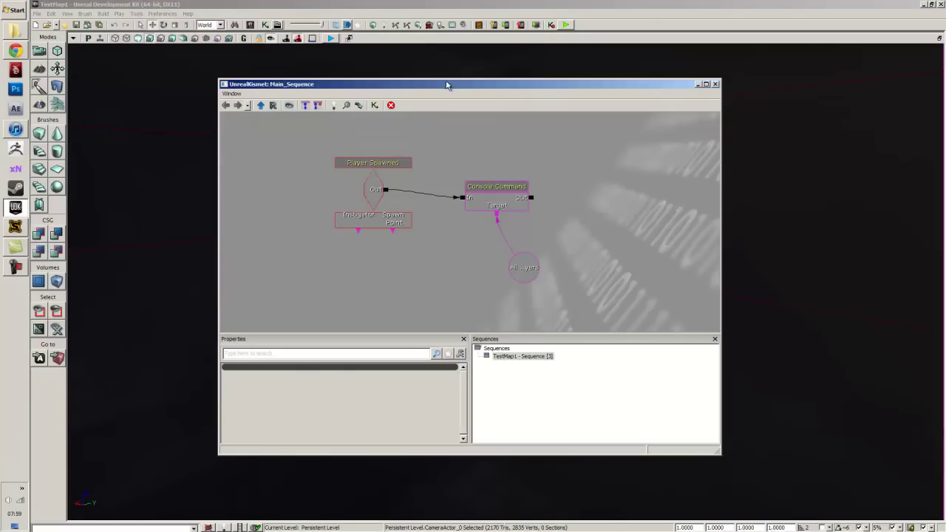
left_click_drag(447, 86, 654, 75)
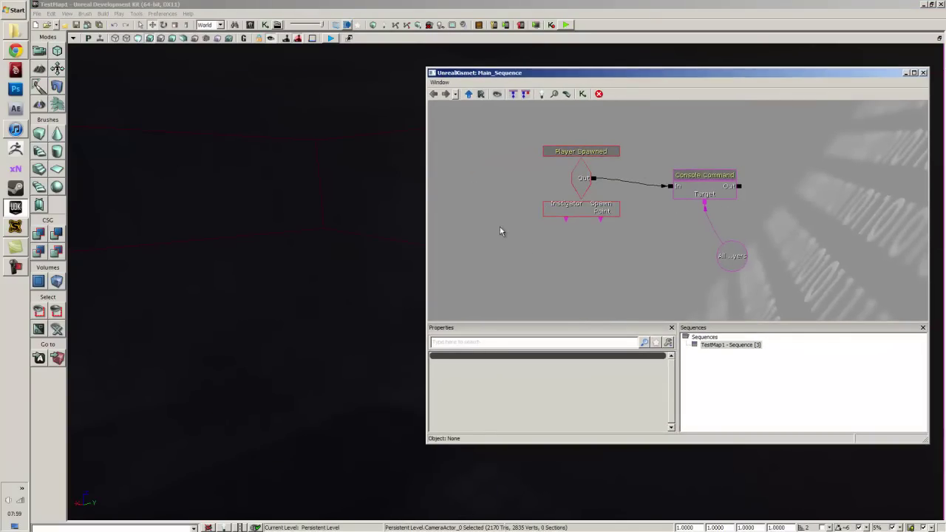
right_click(489, 247)
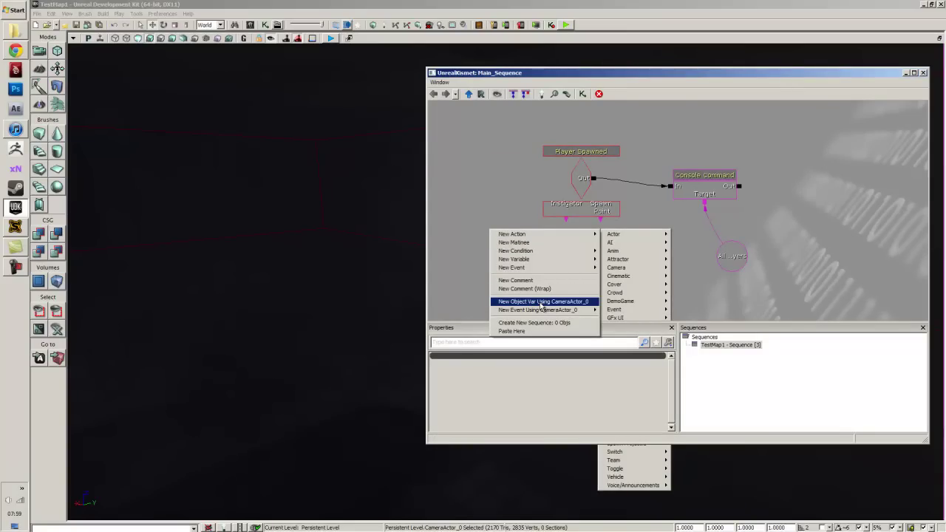
mouse_move(542, 311)
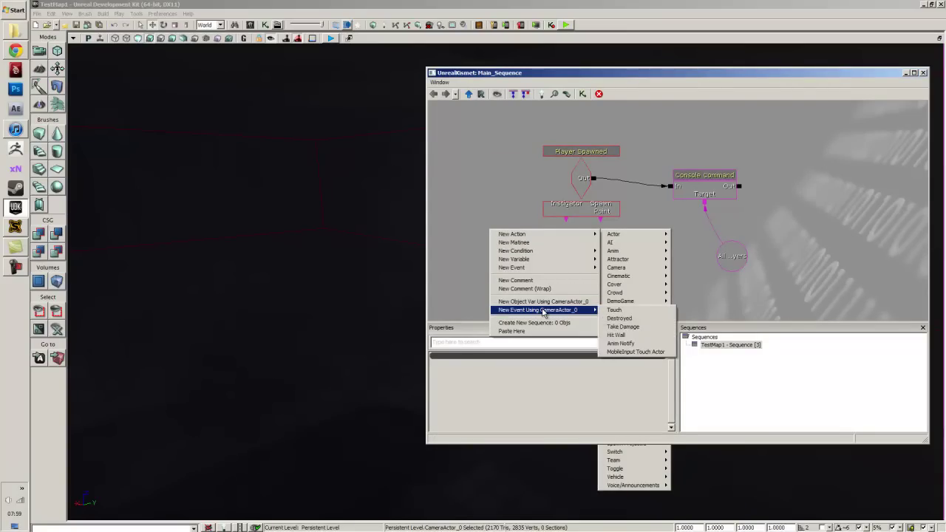
left_click(543, 301)
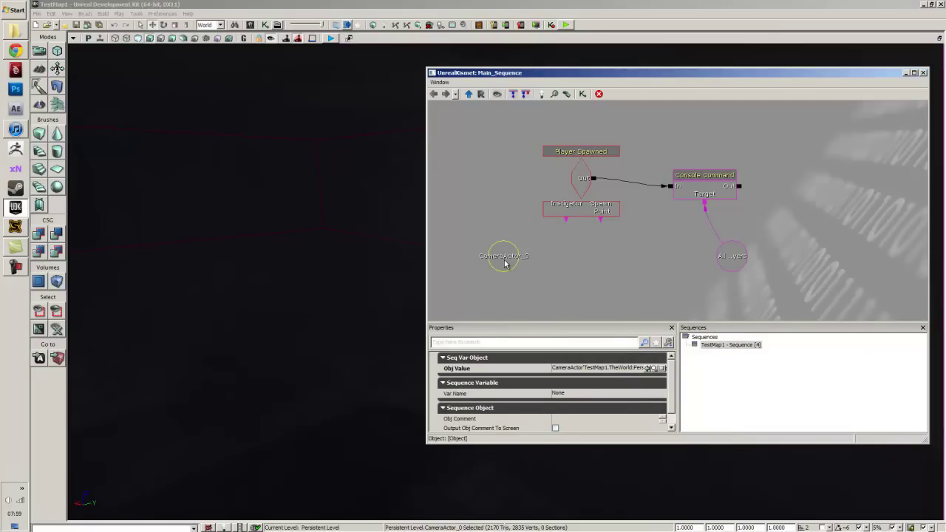
right_click(506, 263)
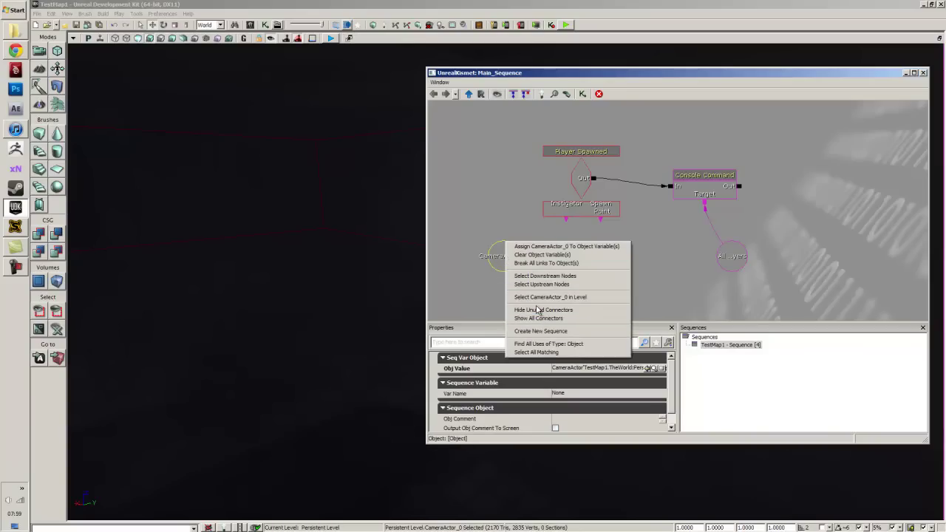
left_click(493, 282)
left_click(503, 261)
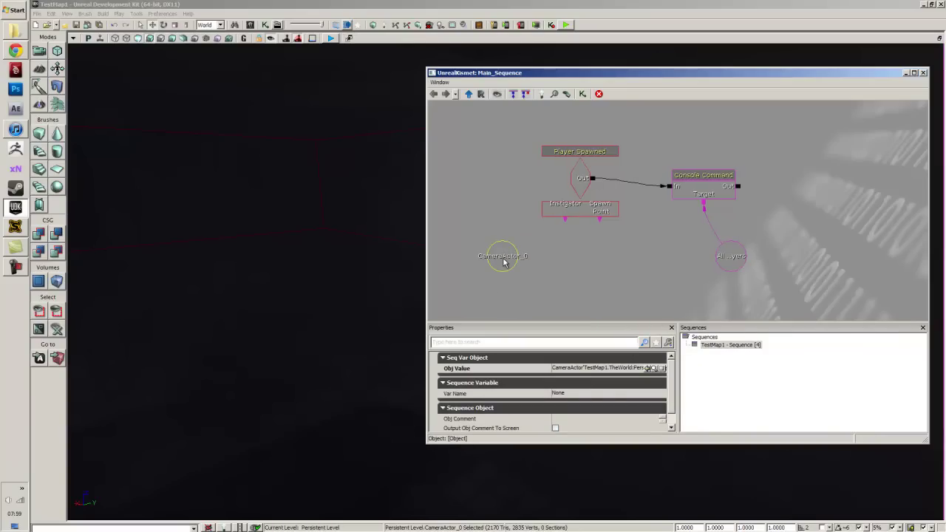
- Add a Touch event using the selected camera actor beneath its object variable
left_click_drag(504, 263, 564, 201)
right_click(552, 236)
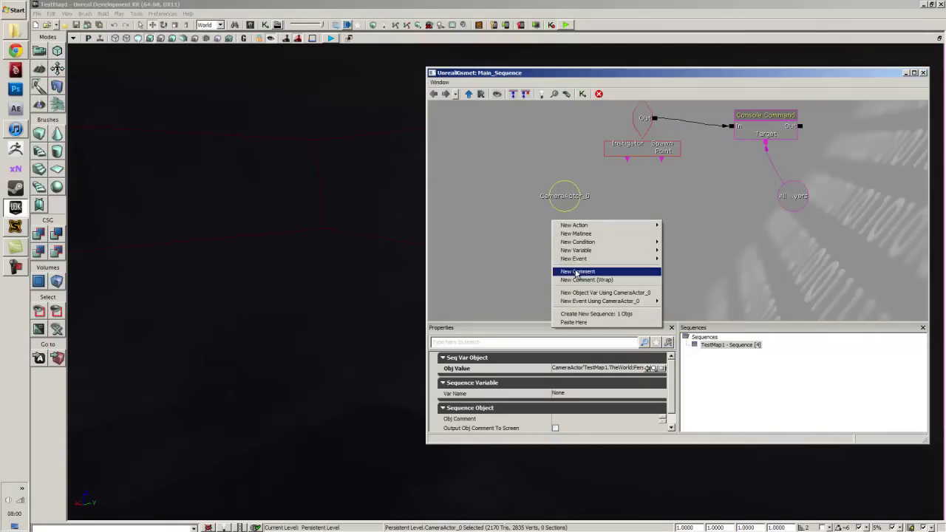
mouse_move(596, 303)
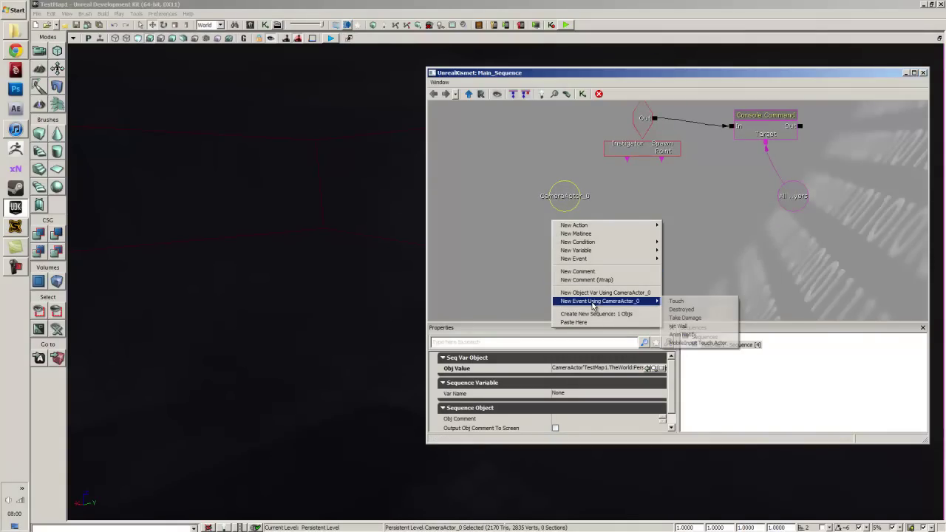
left_click(693, 302)
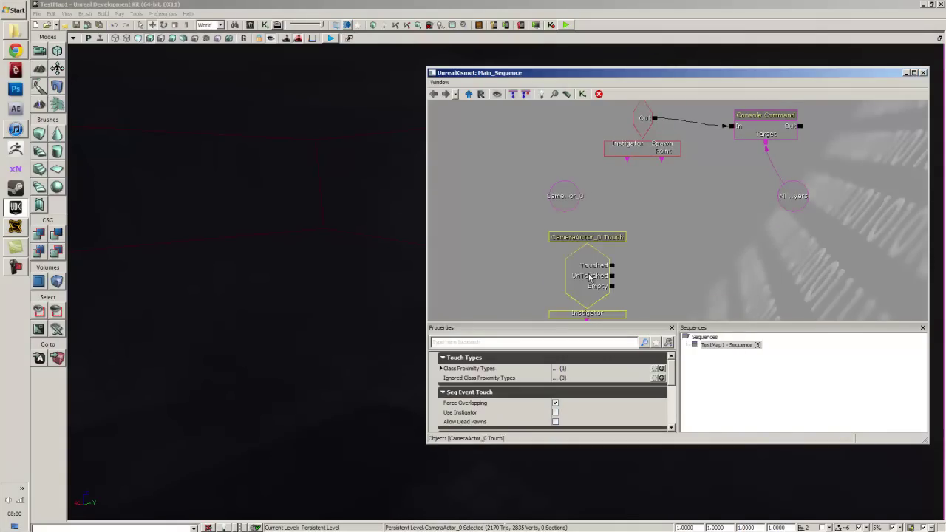
left_click_drag(590, 277, 559, 254)
left_click(555, 255)
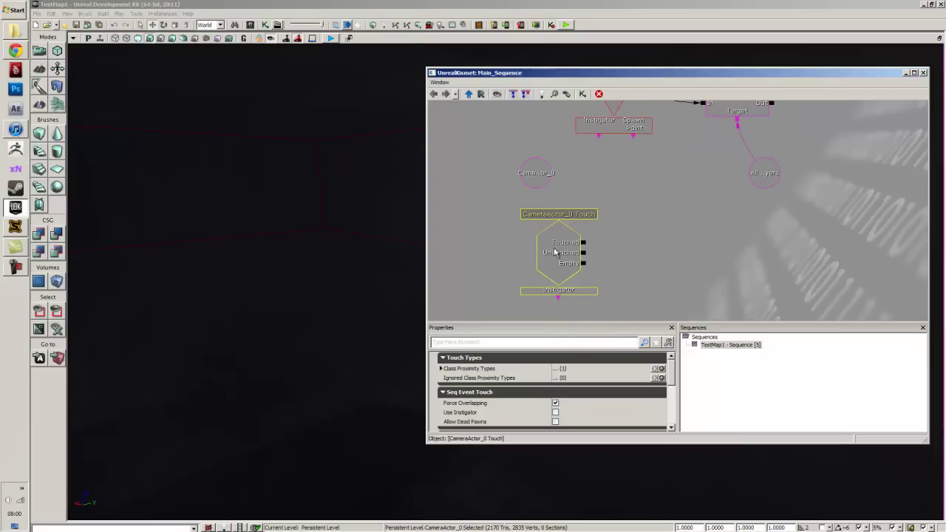
- Move the camera actor's object variable beside the outputs of its Touch event
right_click(556, 252)
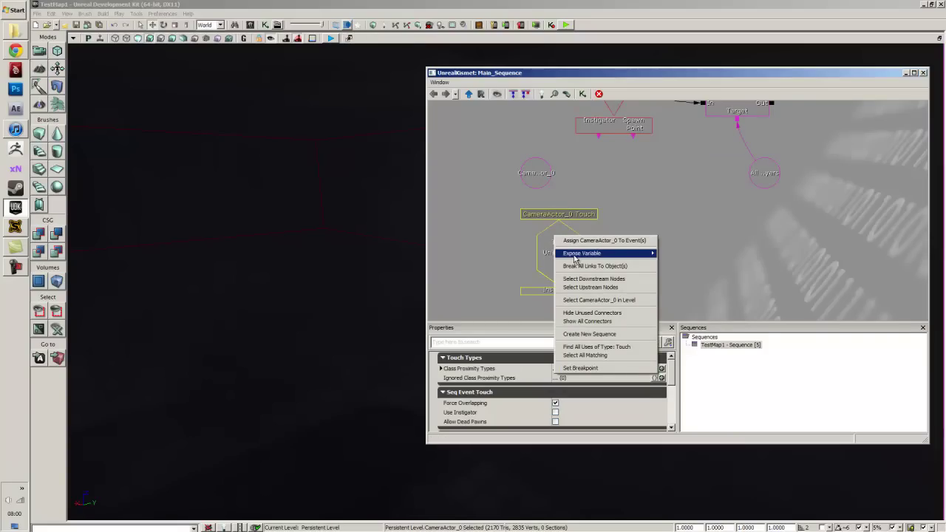
mouse_move(575, 255)
left_click(543, 257)
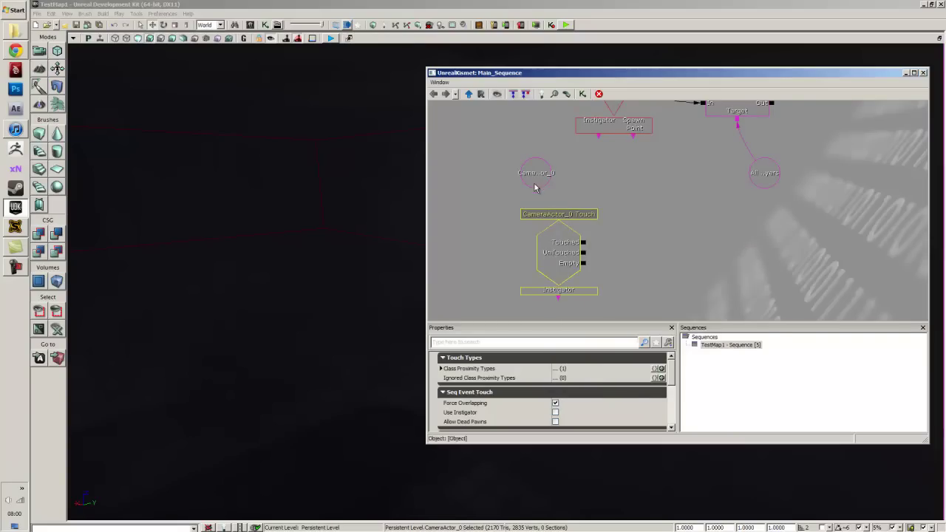
left_click(535, 175)
left_click_drag(535, 174, 658, 244, "ctrl")
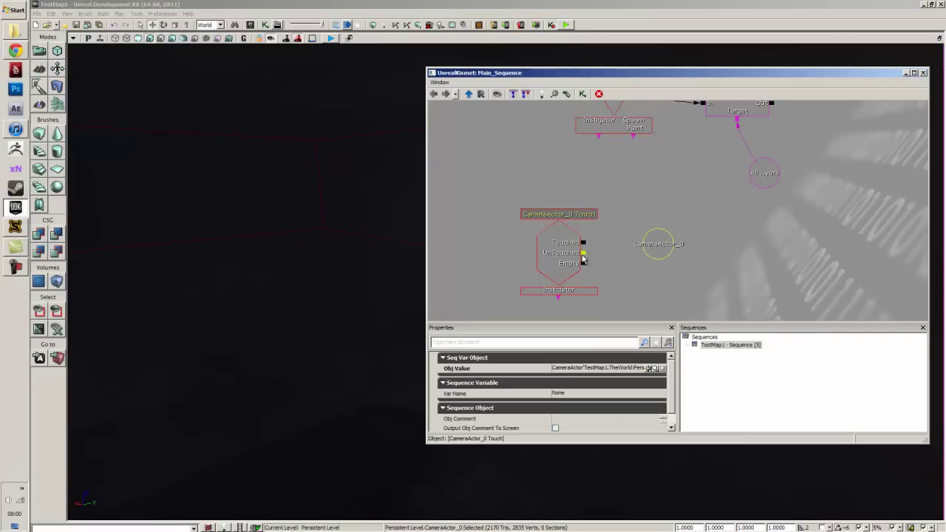
left_click(564, 251)
right_click(646, 242)
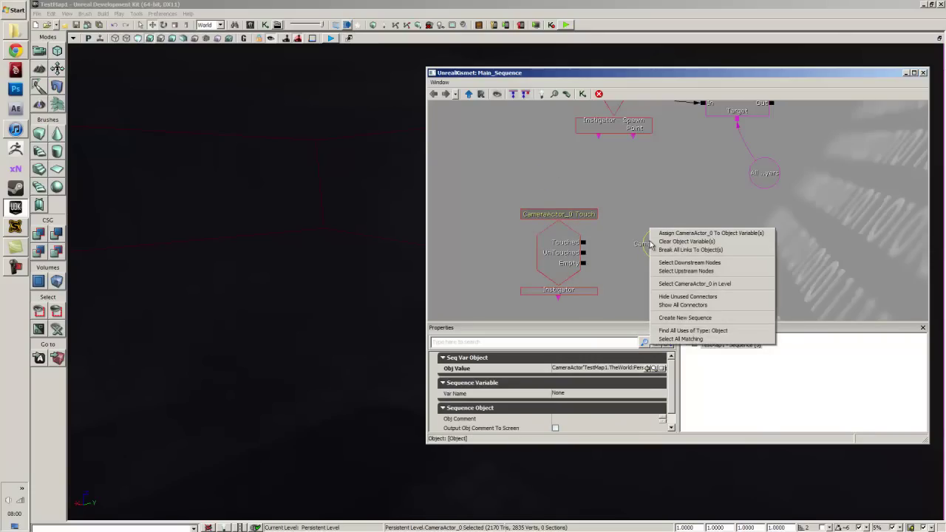
left_click(611, 251)
left_click(538, 213)
right_click(563, 241)
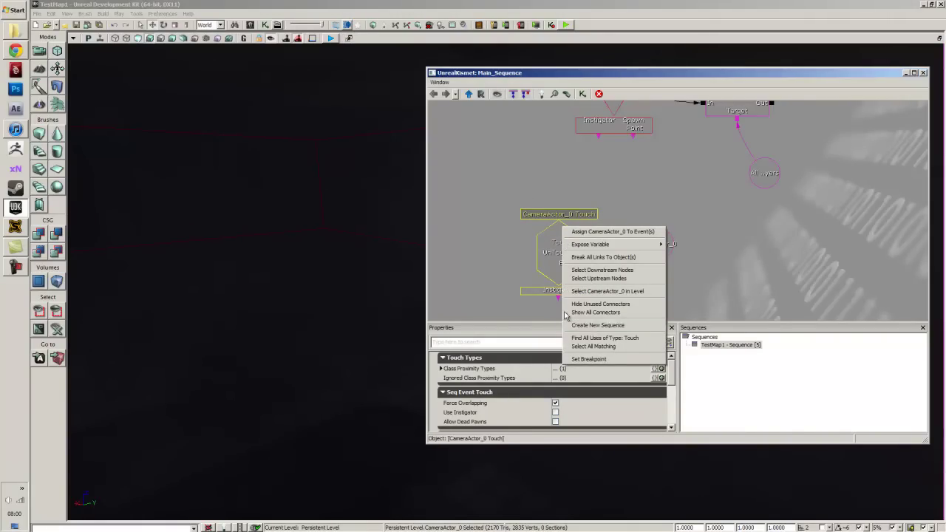
left_click(566, 314)
left_click(661, 244)
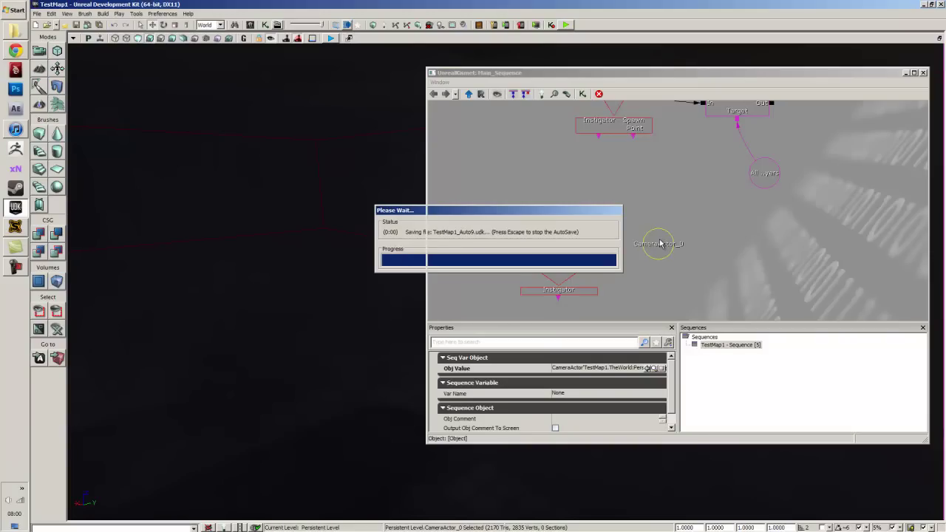
- Delete the camera actor's object variable from the main sequence
right_click(658, 244)
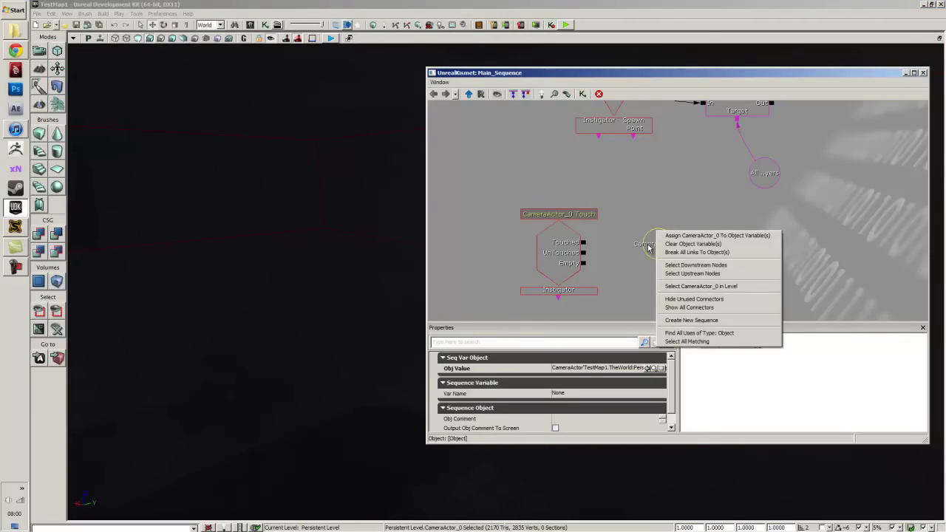
left_click(648, 246)
key("Delete")
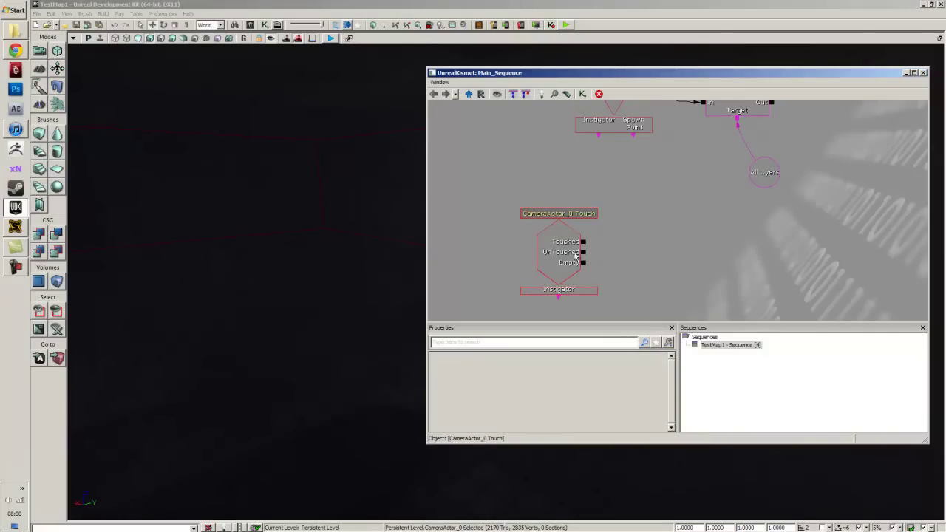
- Create a new sequence named Cinematic from the camera actor's Touch event
left_click(550, 251)
right_click(553, 248)
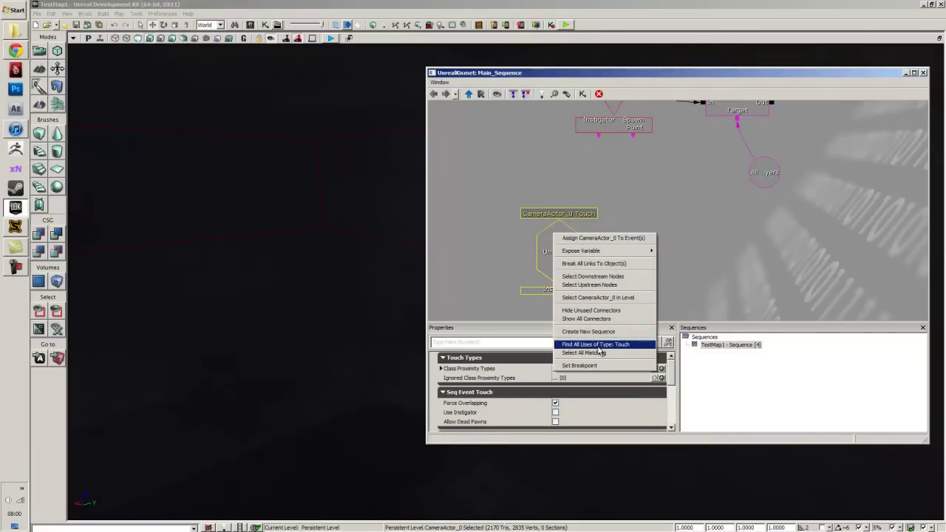
left_click(596, 332)
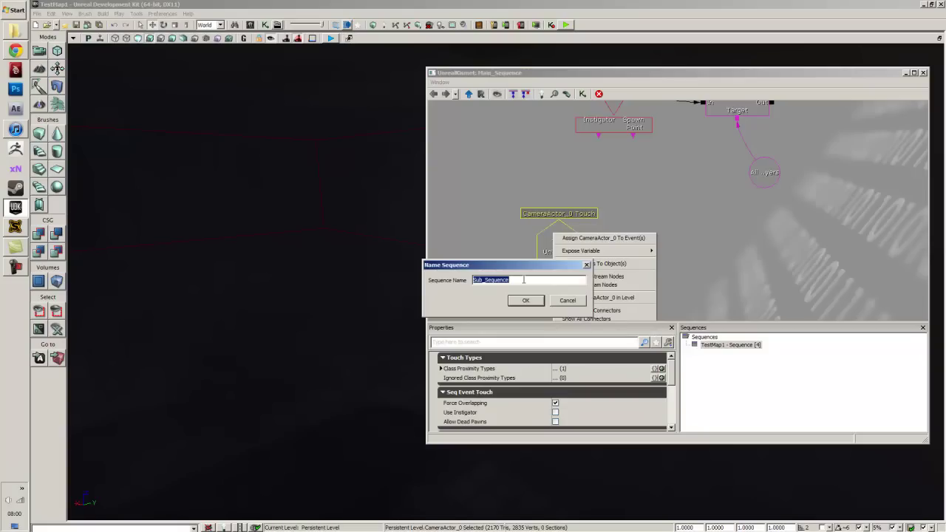
type("C")
type("inematic")
key("Return")
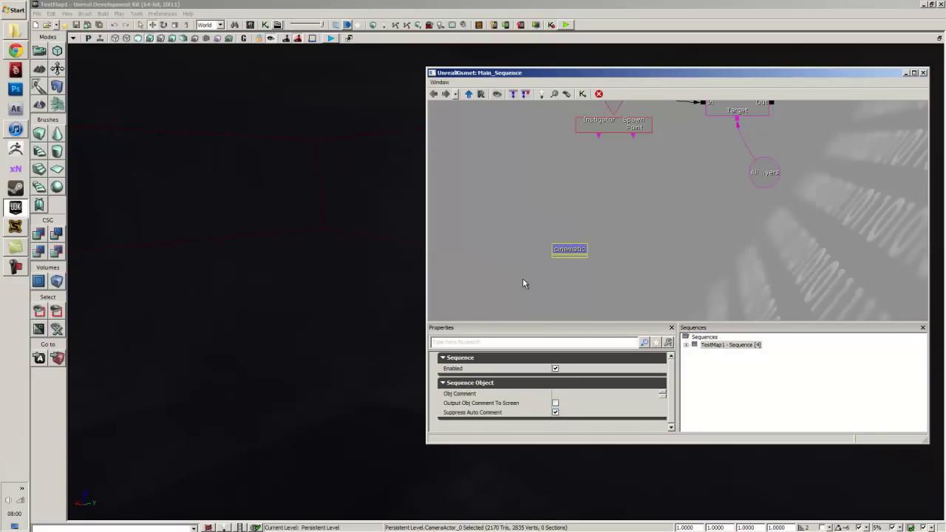
- Bring the Player Spawned nodes into view above the Cinematic sequence and select the Cinematic node
mouse_move(547, 258)
left_mouse_down()
mouse_move(566, 259)
mouse_move(557, 247)
left_mouse_up()
left_click(592, 152)
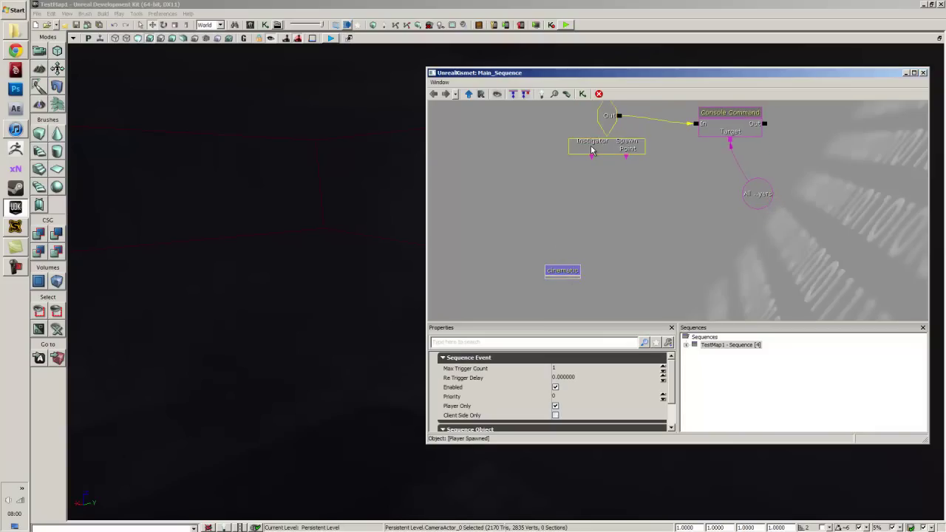
left_click(573, 278)
left_click_drag(564, 273, 558, 281)
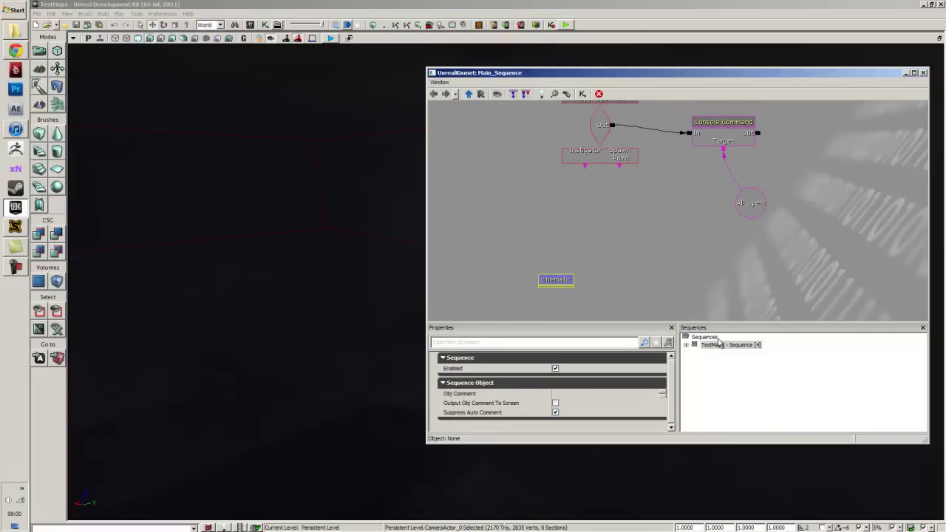
- View the contents of the Cinematic sequence and return to the level's main sequence
double_click(720, 345)
left_click(719, 353)
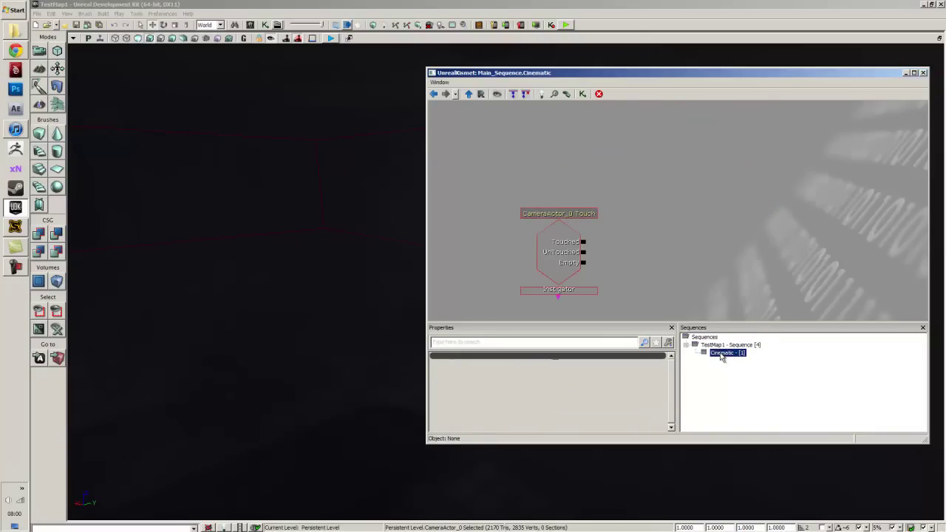
double_click(714, 344)
left_click(710, 338)
left_click(710, 345)
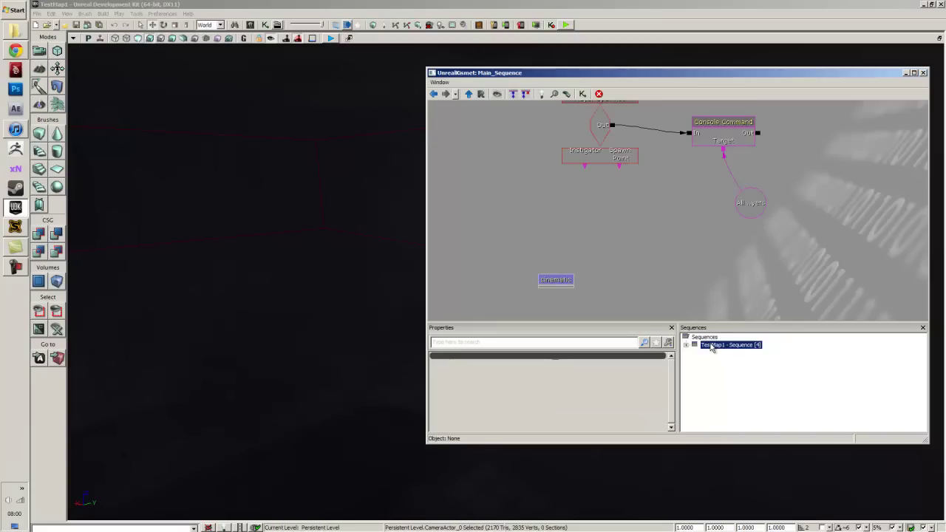
- Delete the Cinematic sequence, together with its Touch event, from the main sequence
left_click_drag(553, 276, 589, 304)
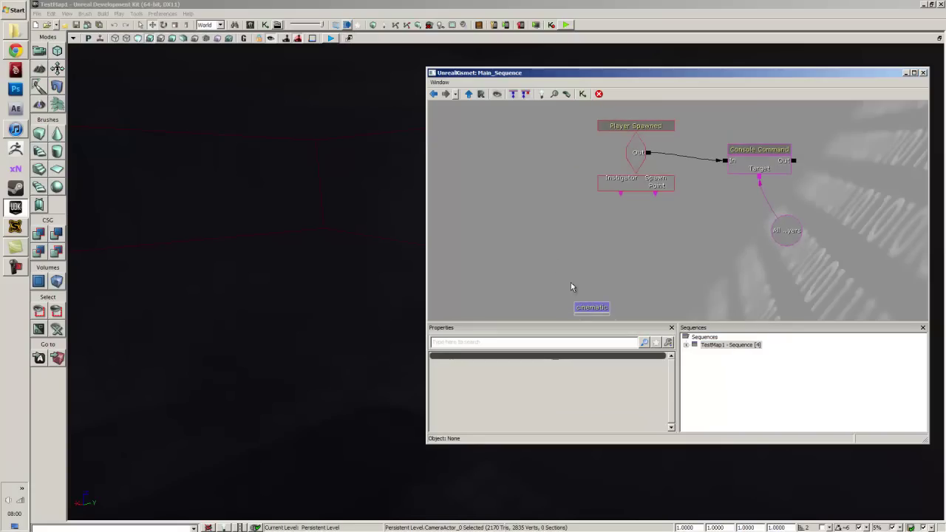
key("Delete")
left_click(517, 287)
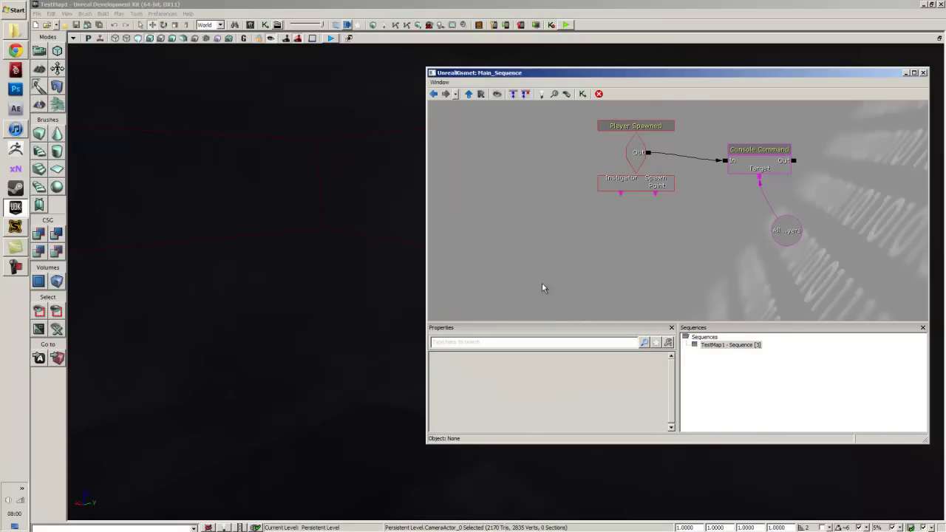
- Move the UnrealKismet window clear of its place and close it
mouse_move(627, 179)
left_mouse_down()
mouse_move(560, 200)
mouse_move(640, 169)
left_mouse_up()
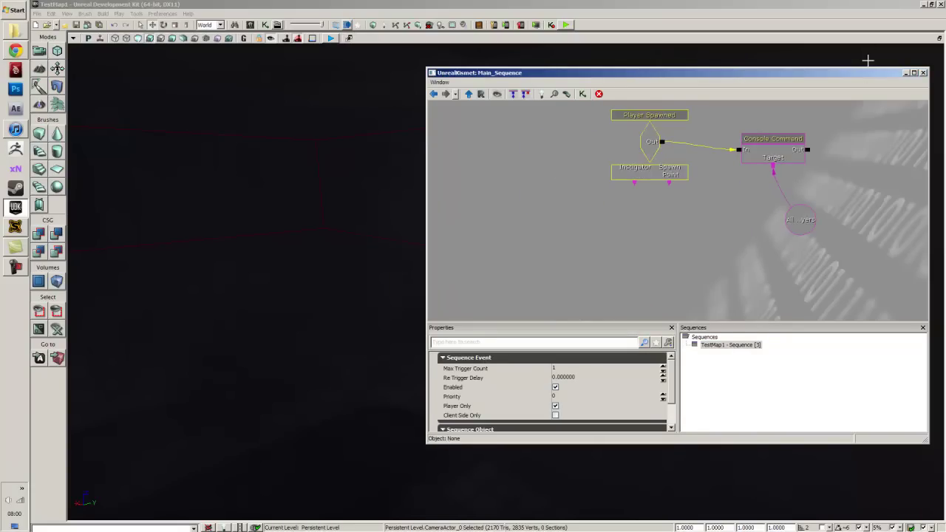
left_click_drag(862, 73, 725, 60)
left_click(786, 60)
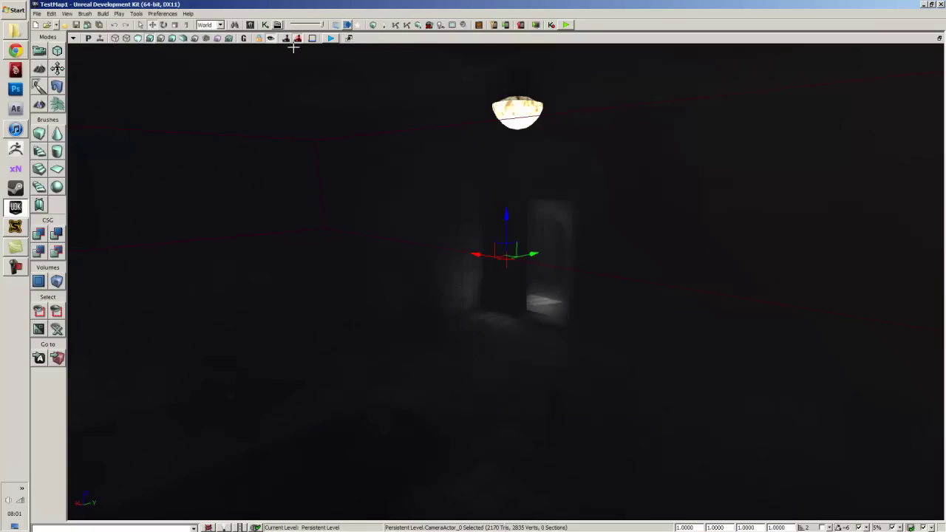
- Unlock the viewport from the camera actor and turn the view around to face the camera in the hallway
left_click(271, 39)
right_click_drag(325, 171, 638, 200)
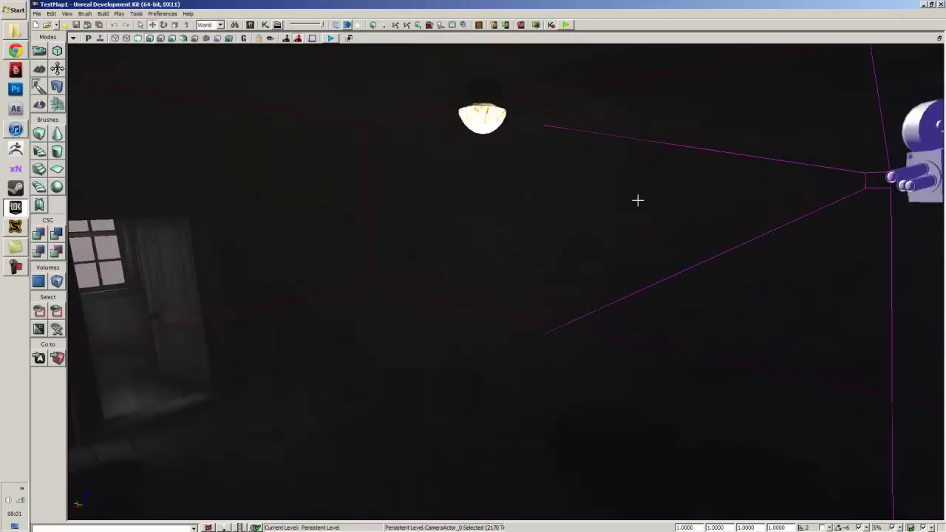
left_click_drag(638, 200, 694, 202)
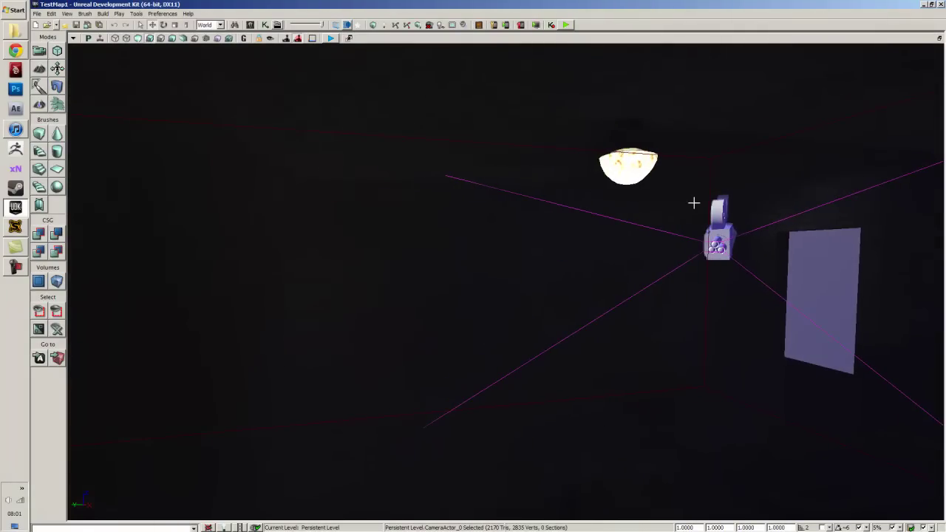
- Select the camera actor in the hallway and reopen UnrealKismet
left_click(709, 209)
right_click(722, 222)
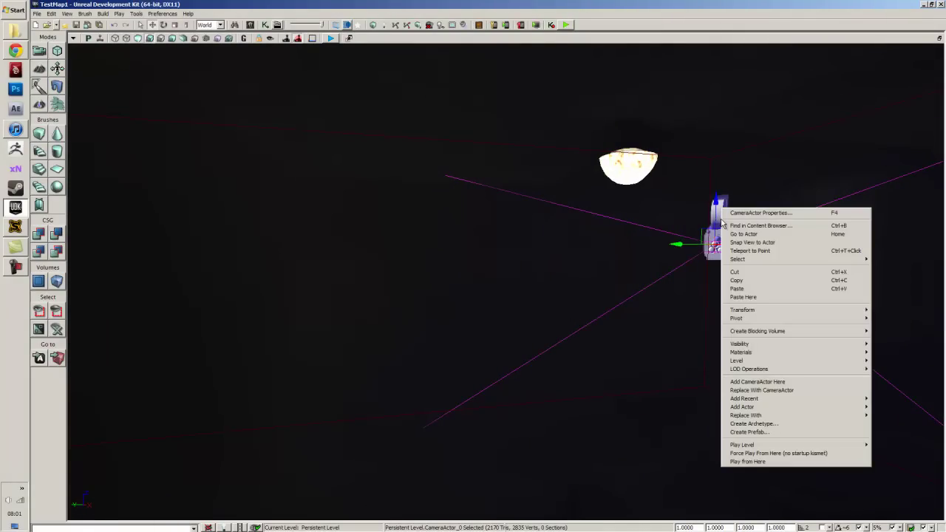
left_click(714, 238)
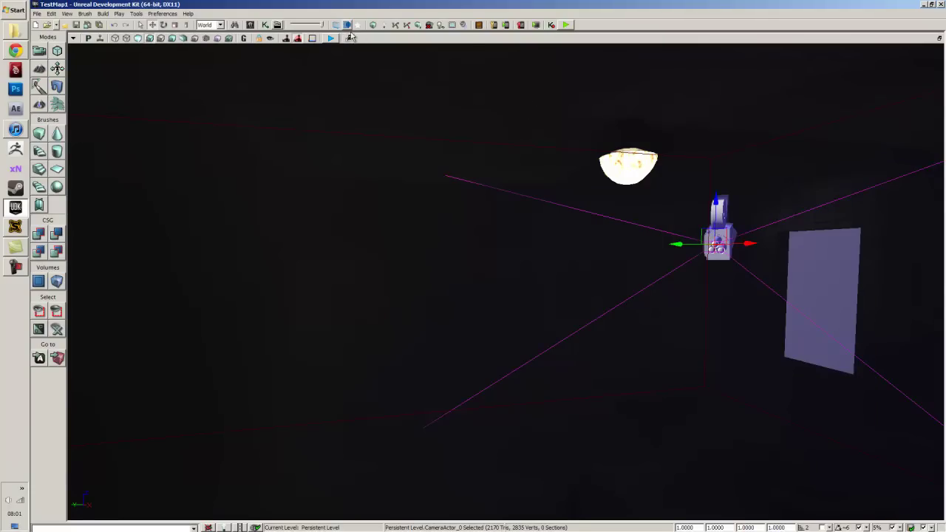
left_click(265, 24)
right_click(402, 192)
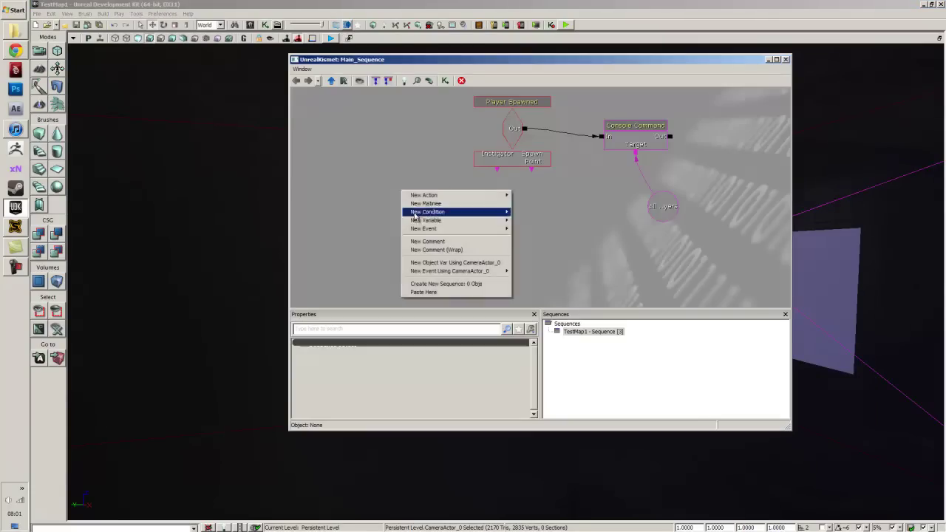
mouse_move(469, 272)
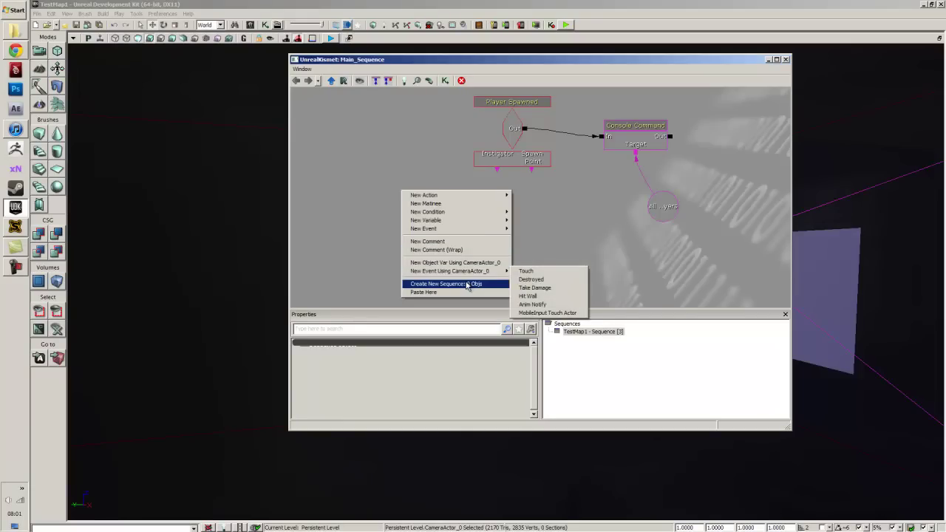
left_click(468, 285)
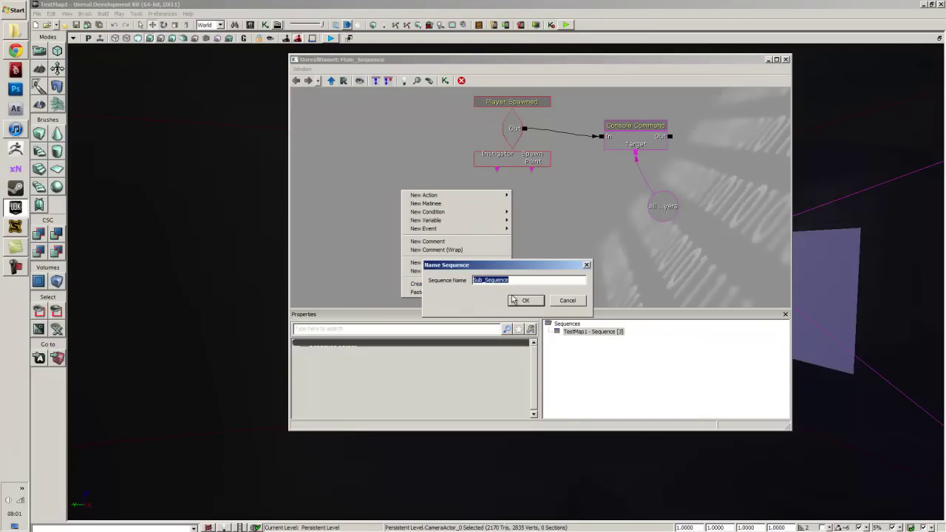
type("asd")
left_click(567, 304)
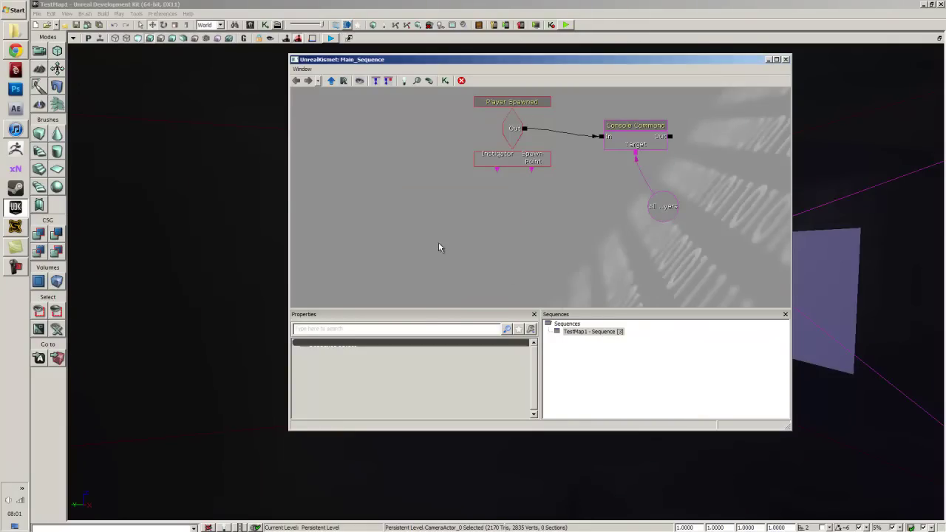
- Add a new Matinee below the Player Spawned event in the main sequence and open it for editing
right_click(428, 223)
left_click(453, 236)
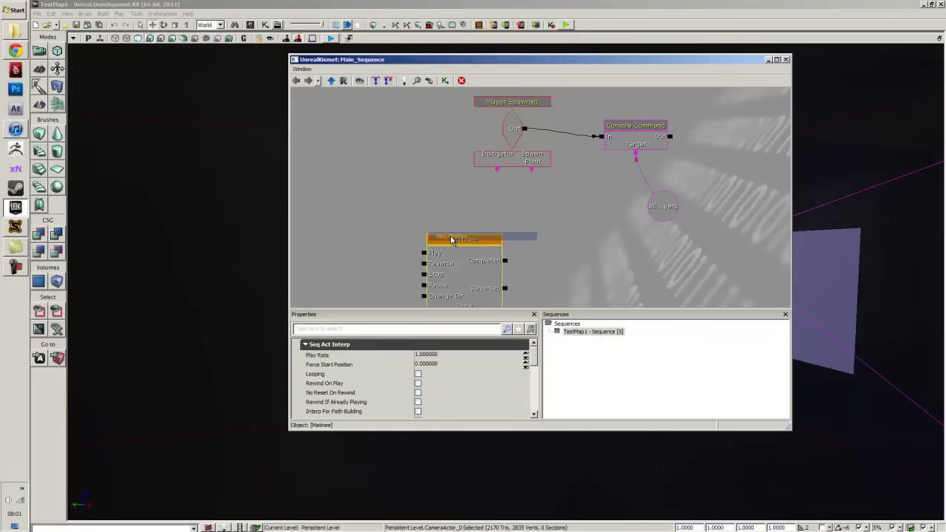
left_click_drag(453, 241, 416, 172)
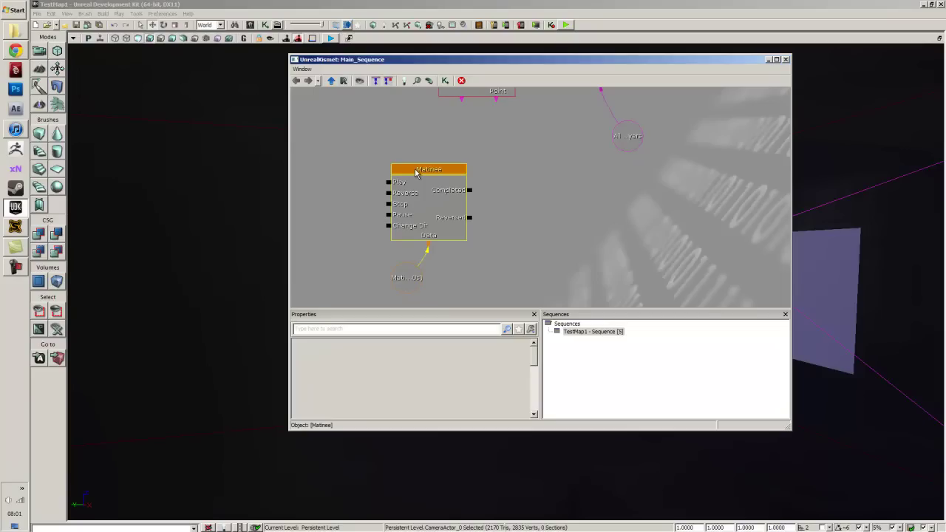
double_click(421, 185)
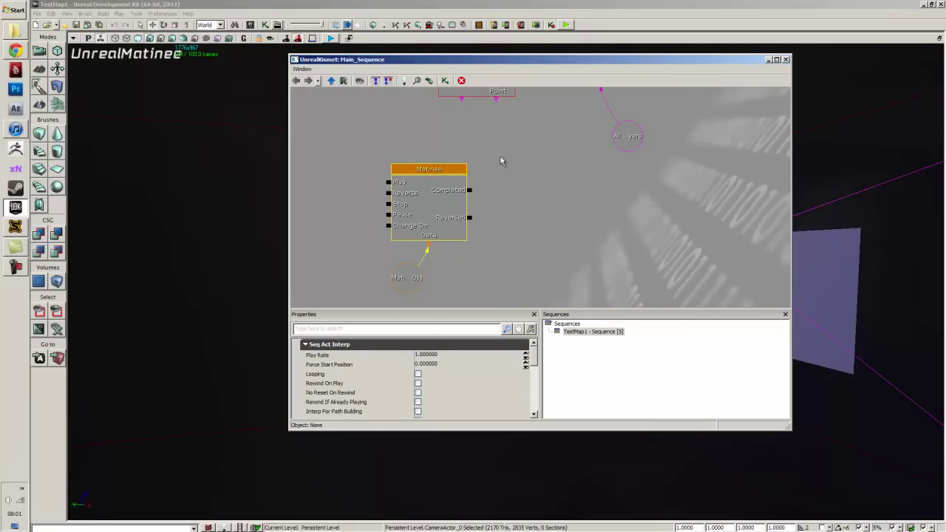
- Move the UnrealKismet window aside and minimize it to uncover the UnrealMatinee window
right_click(530, 211)
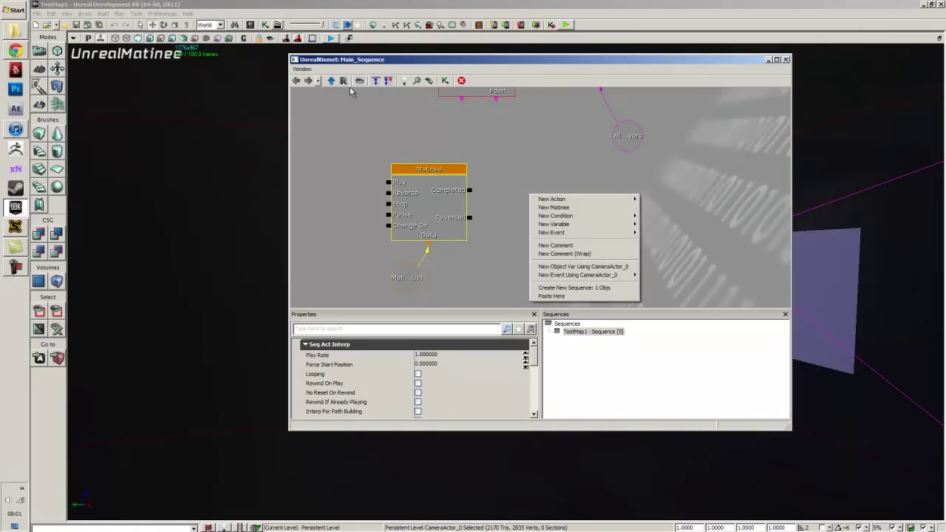
left_click(513, 190)
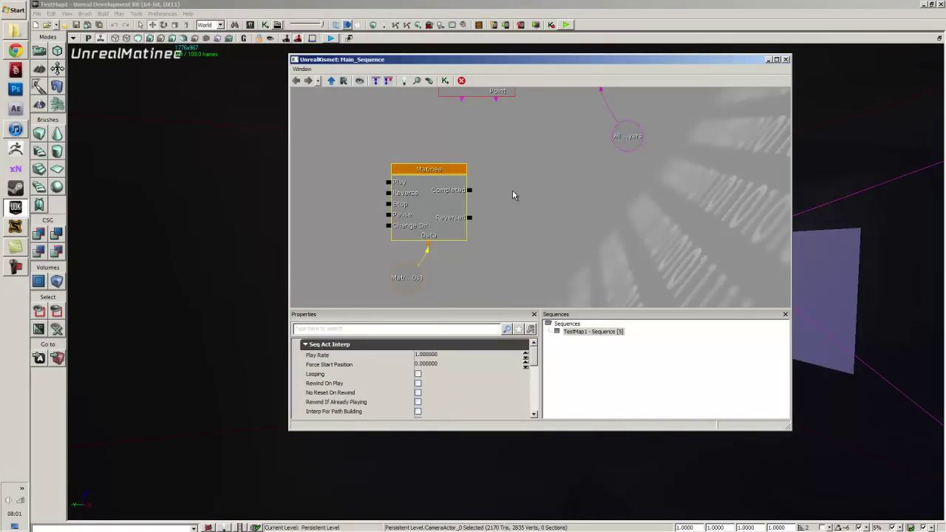
left_click_drag(719, 60, 556, 52)
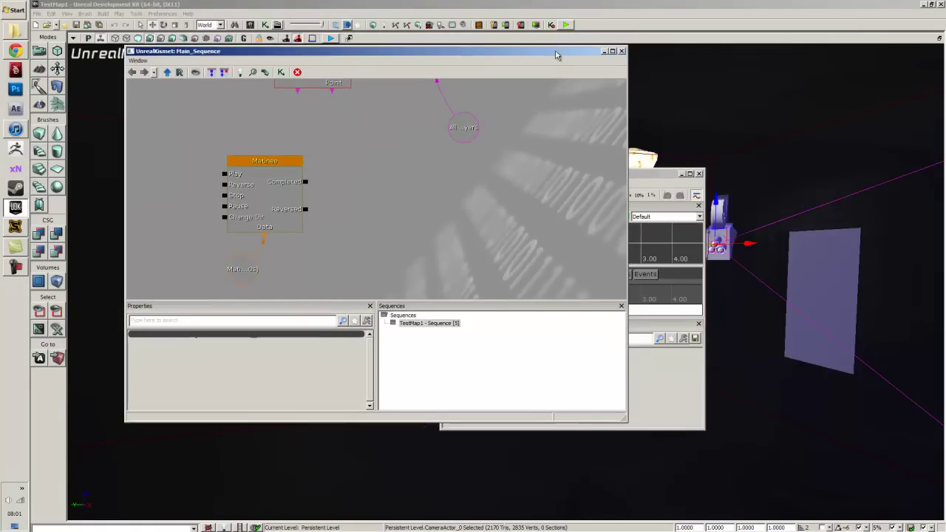
left_click(622, 52)
- Enlarge the UnrealMatinee window and place it over the far half of the viewport
left_click_drag(627, 178, 562, 55)
left_click_drag(654, 311, 850, 466)
left_click_drag(568, 63, 639, 69)
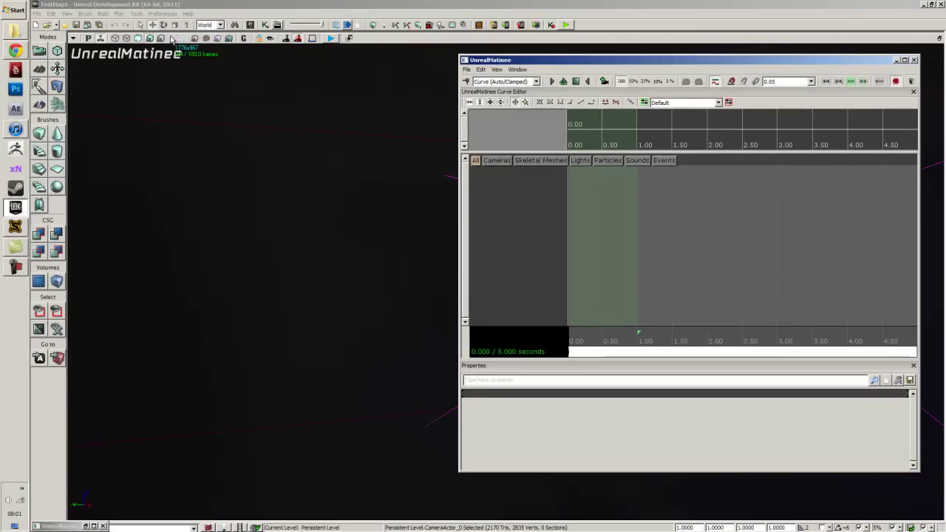
- Restore the four-viewport layout and resize its panes so the enlarged perspective view fits beside the UnrealMatinee window
left_click(72, 38)
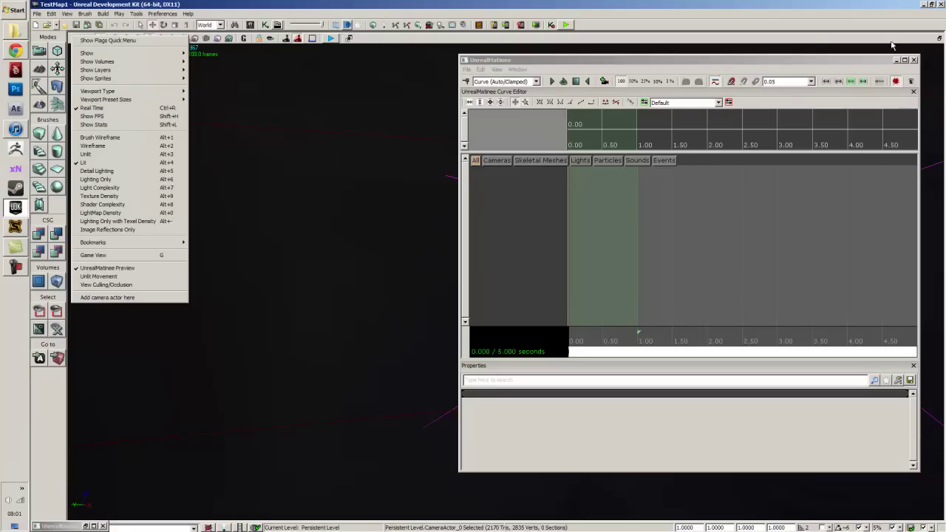
left_click(939, 38)
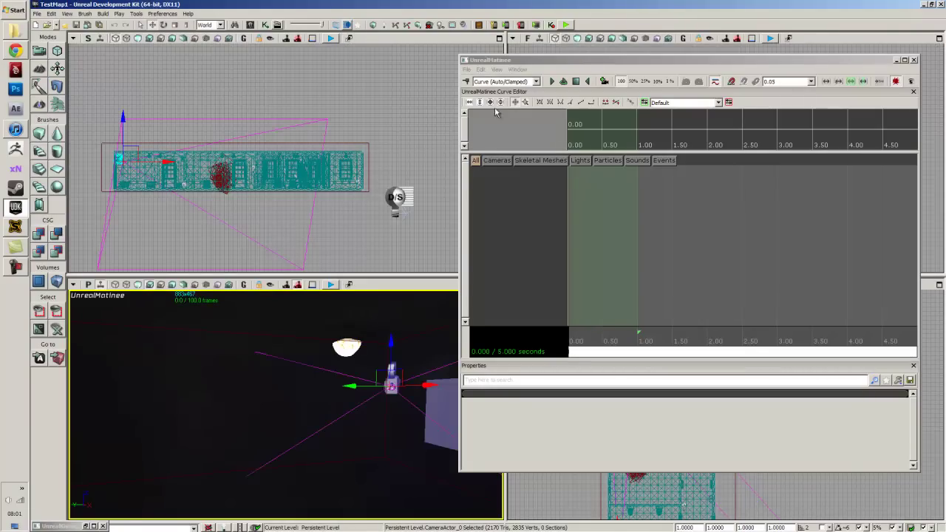
left_click_drag(506, 49, 458, 49)
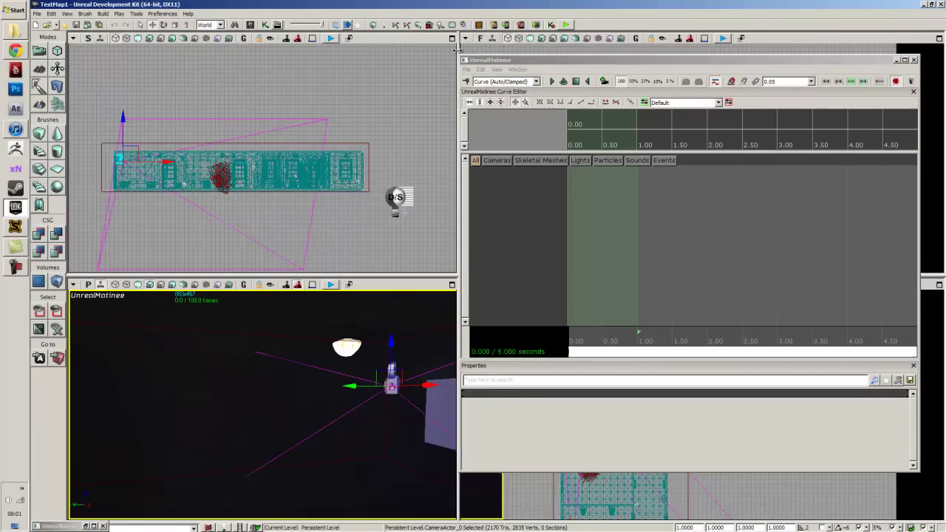
left_click_drag(386, 279, 389, 235)
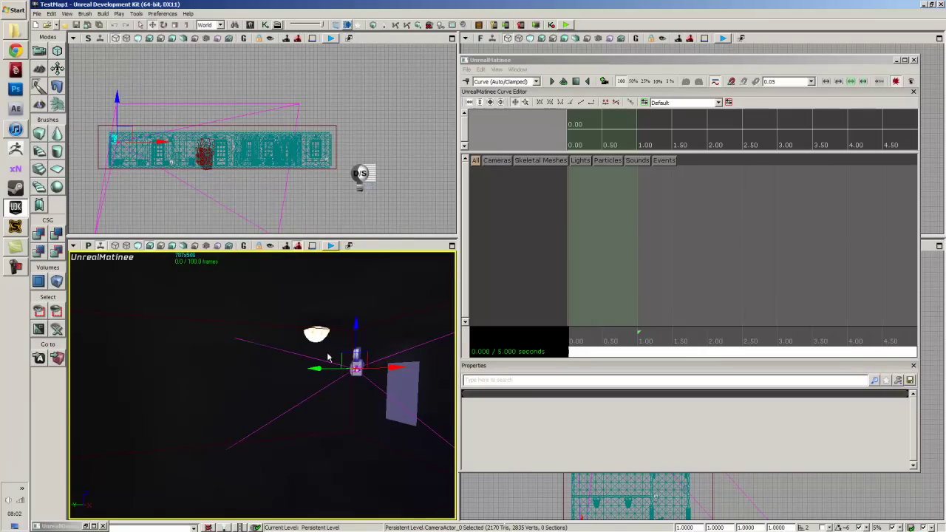
- Add a new camera group named cam1 for the selected camera actor in the Matinee
mouse_move(364, 408)
right_mouse_down()
mouse_move(457, 402)
mouse_move(375, 415)
right_mouse_up()
key("w")
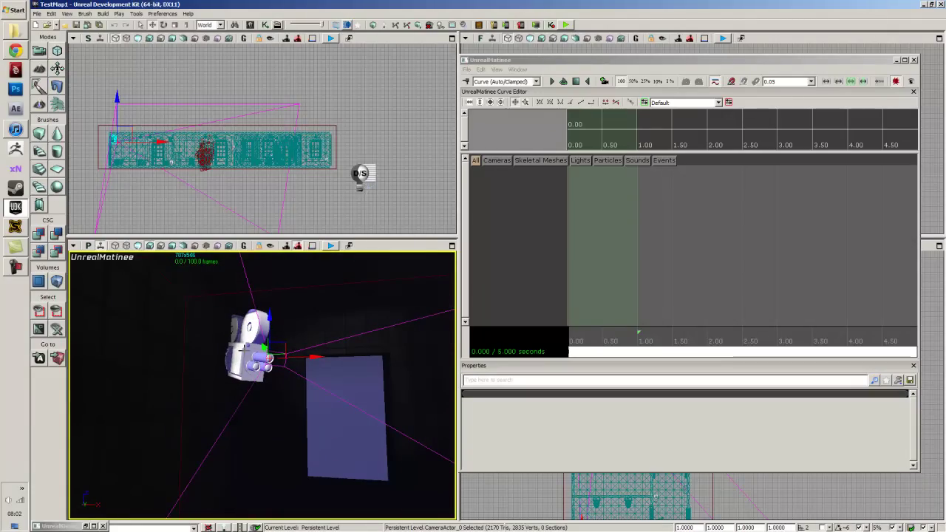
right_click(539, 219)
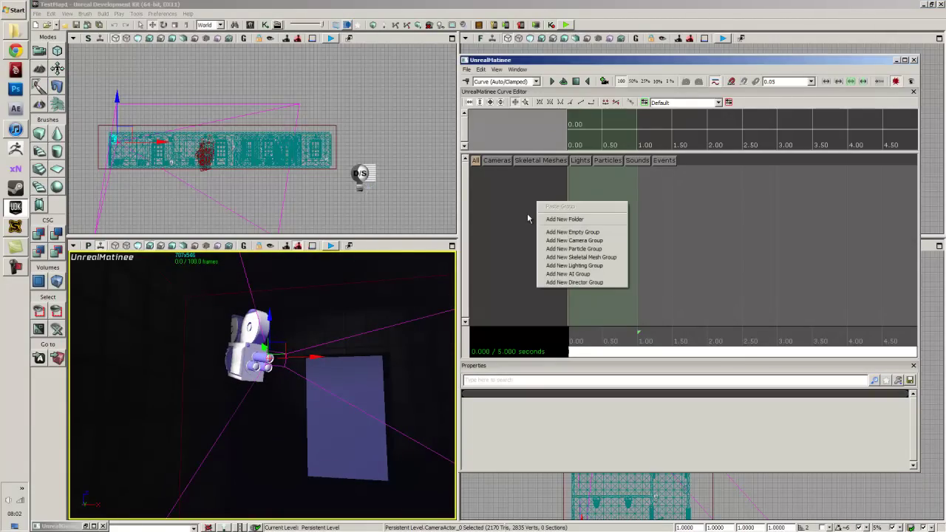
left_click(523, 216)
right_click(510, 194)
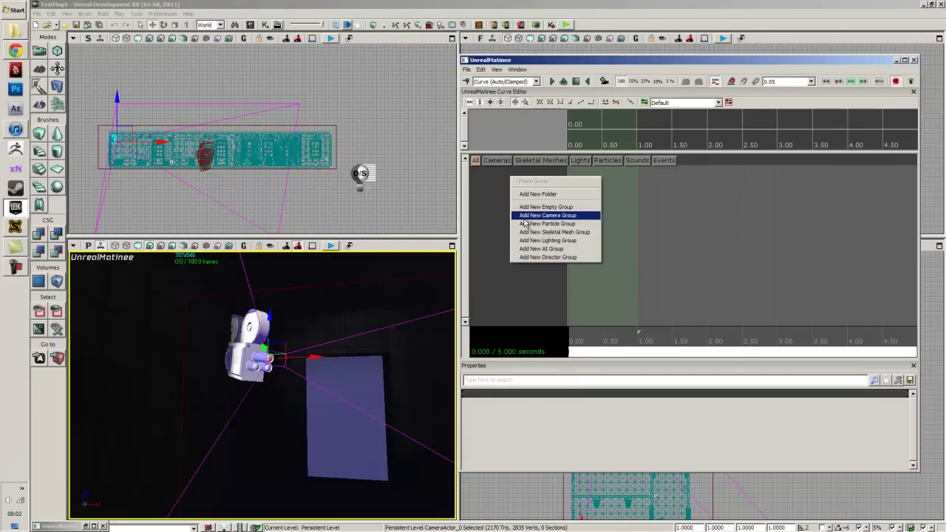
left_click(528, 216)
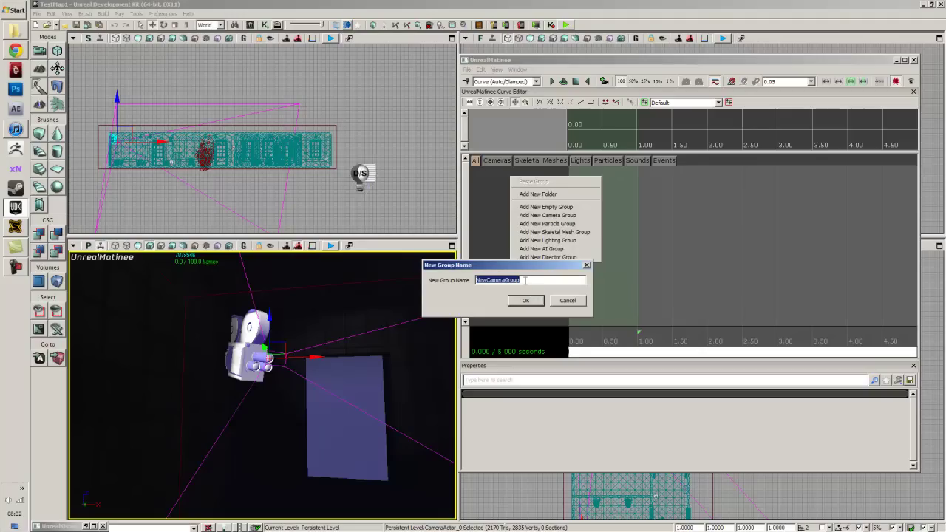
type("cam1")
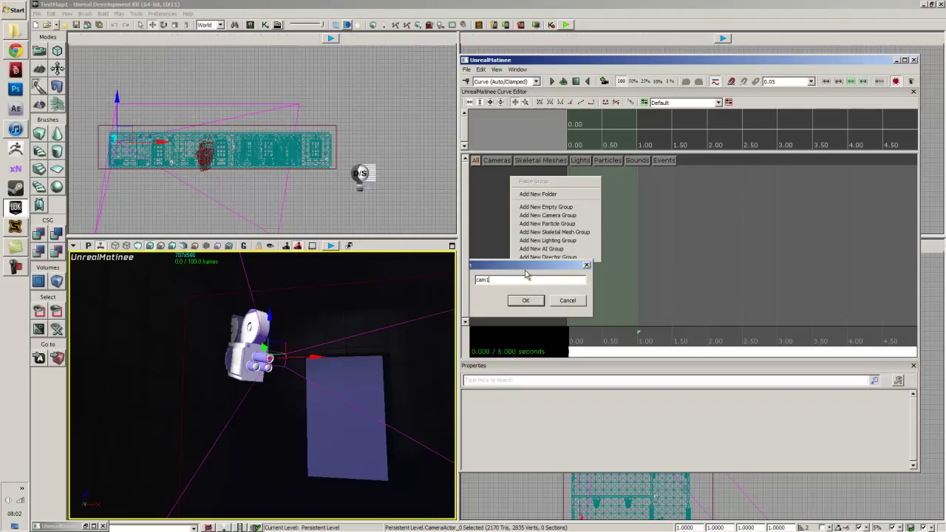
key("Return")
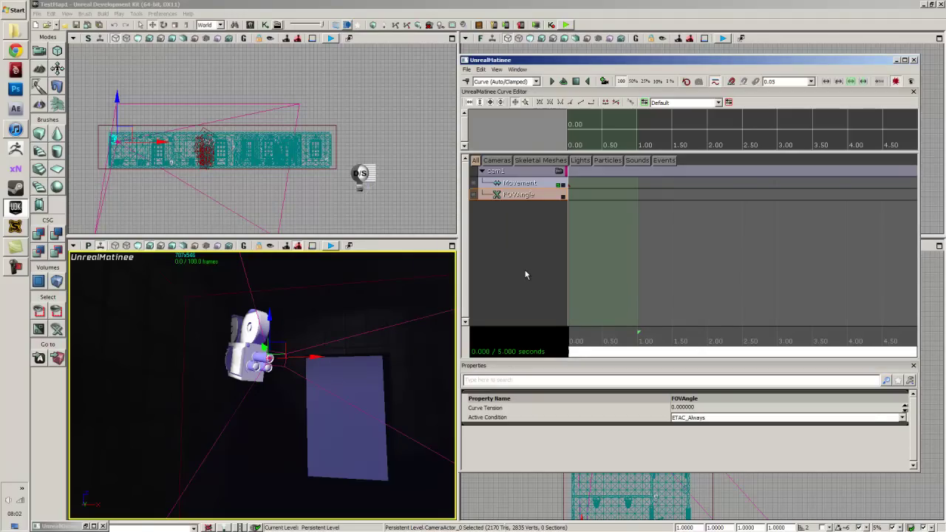
- Extend the Matinee sequence to about 35 seconds and stretch the green loop section to the same end point
left_click(520, 183)
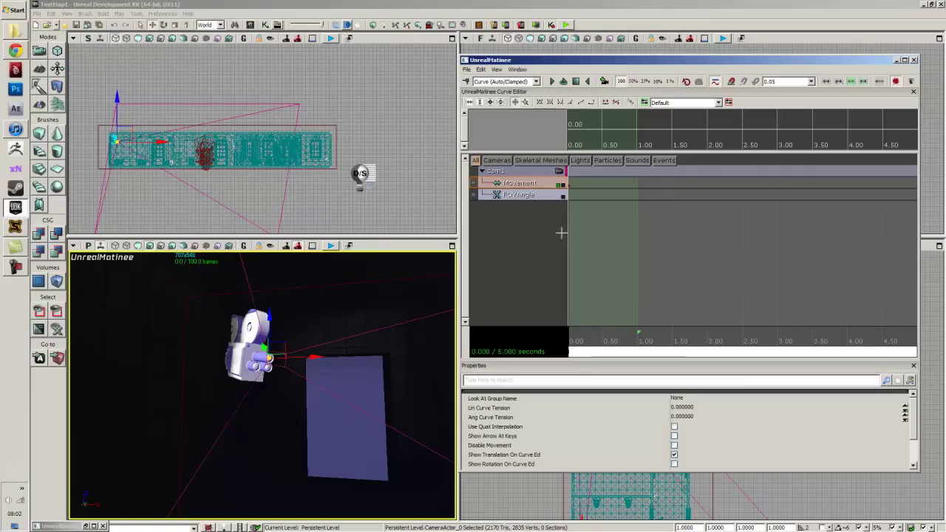
left_click_drag(639, 335, 840, 324)
scroll(792, 312, "down", 10)
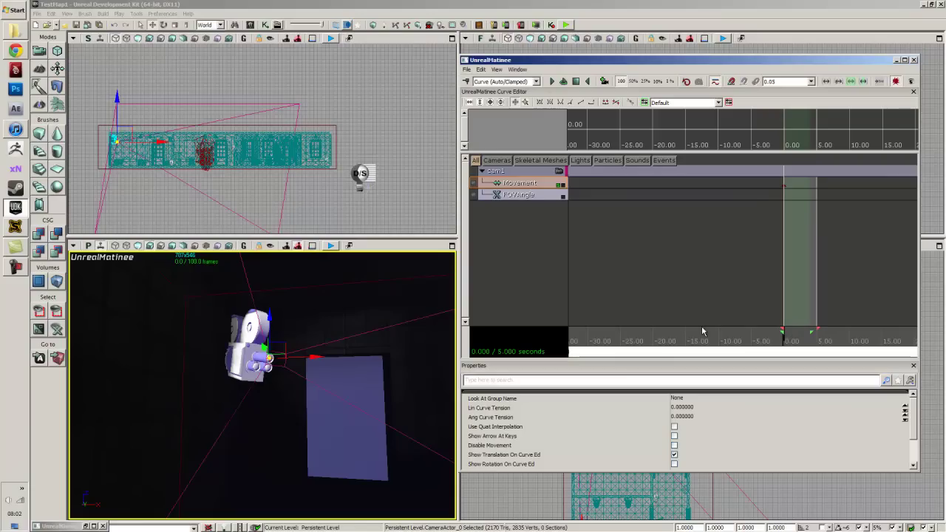
left_click_drag(742, 303, 790, 290)
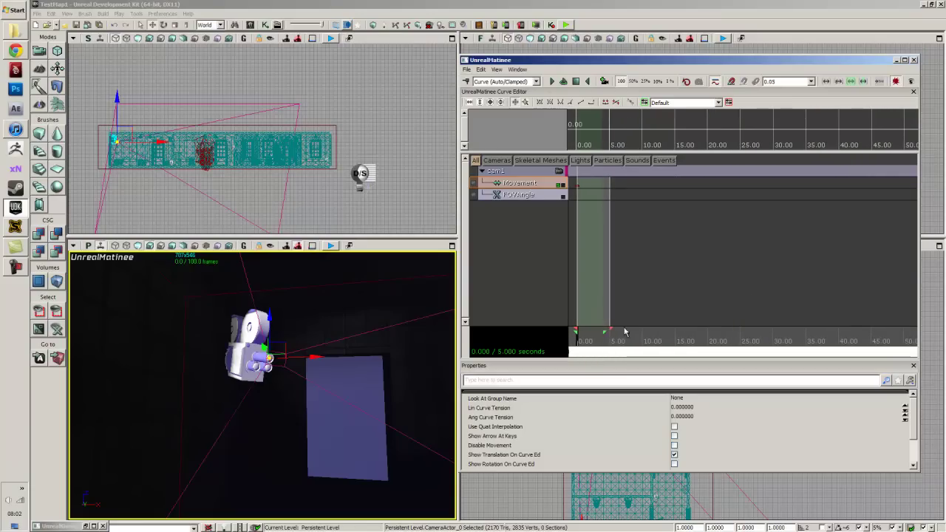
mouse_move(609, 329)
left_mouse_down()
mouse_move(838, 325)
mouse_move(773, 324)
mouse_move(807, 324)
left_mouse_up()
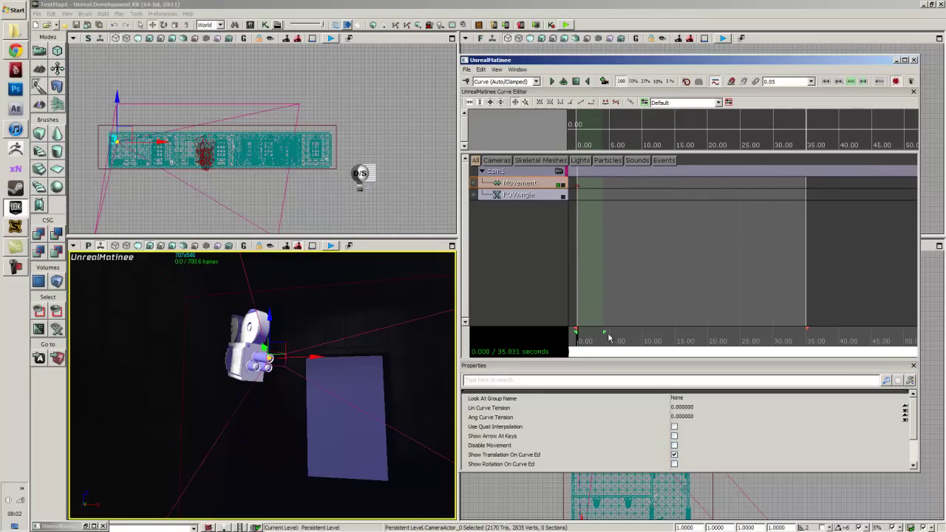
left_click_drag(605, 332, 813, 321)
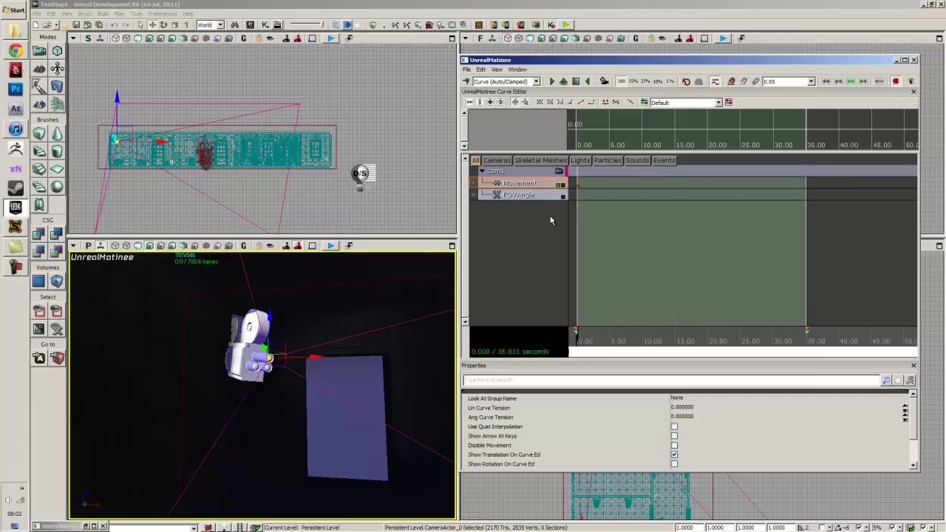
- Add starting keys at 0 seconds on cam1's Movement and FOVAngle tracks
key("Return")
left_click(532, 198)
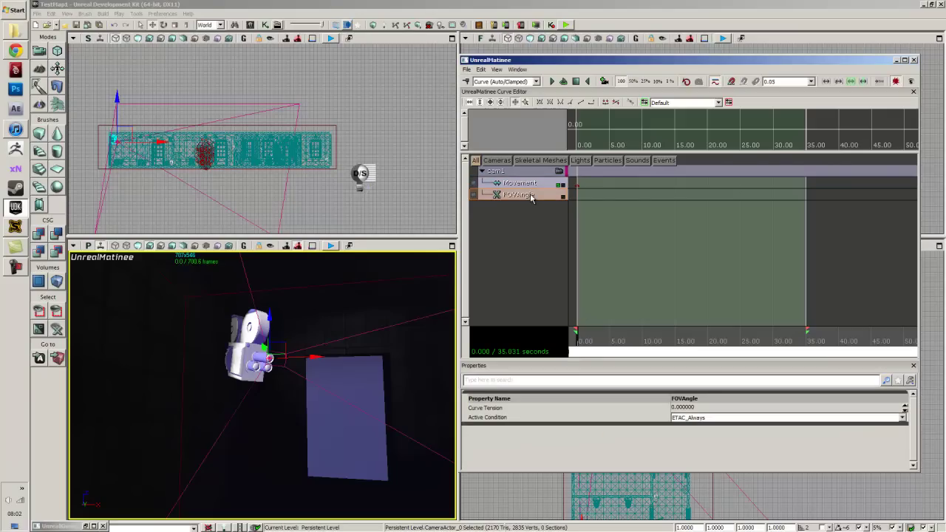
key("Return")
left_click(534, 185)
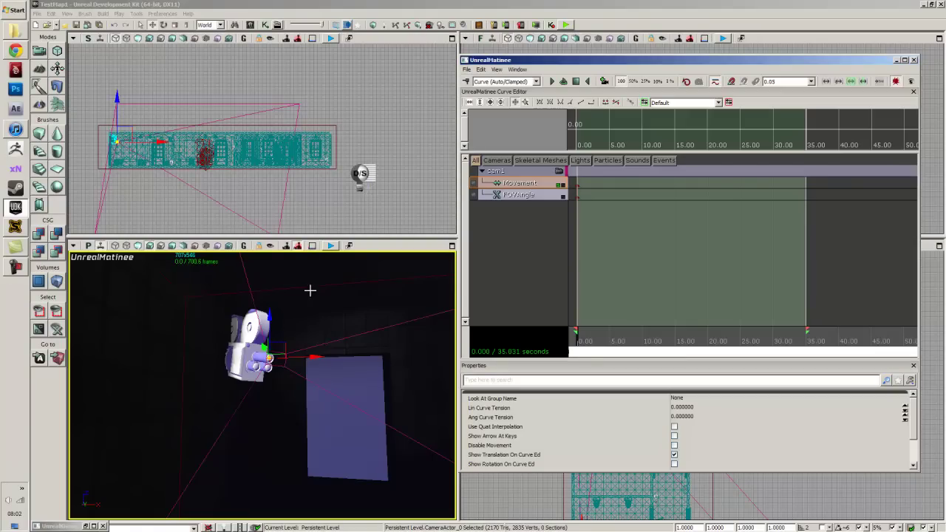
- Move the time cursor to about 5 seconds, lock the camera to the perspective view, frame the hallway and add a Movement key
right_click_drag(311, 290, 464, 316)
key("w")
left_click_drag(581, 342, 610, 342)
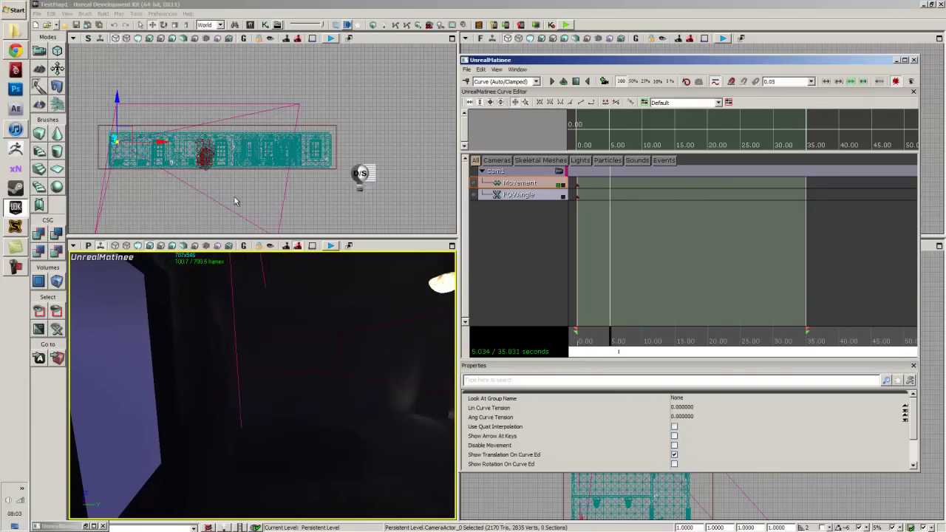
left_click(270, 246)
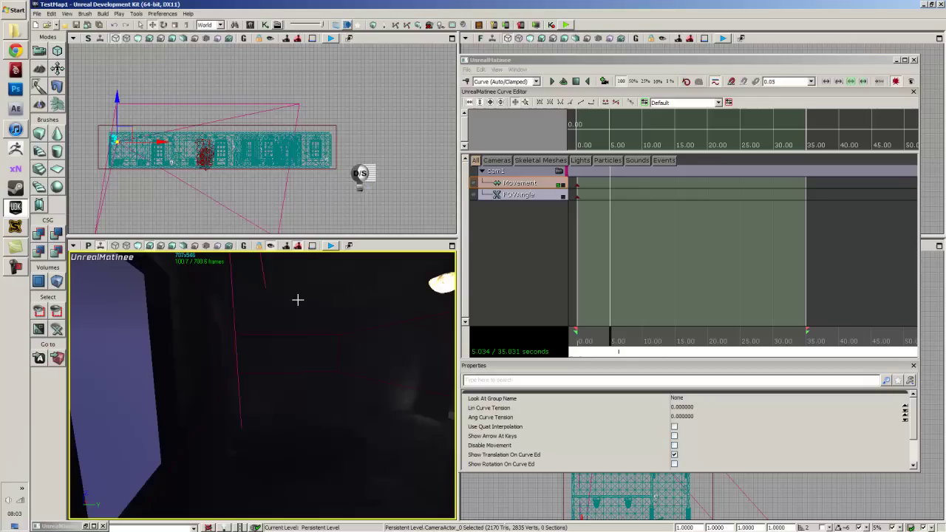
right_click_drag(296, 300, 348, 368)
middle_click_drag(348, 365, 349, 365)
right_click_drag(348, 365, 350, 364)
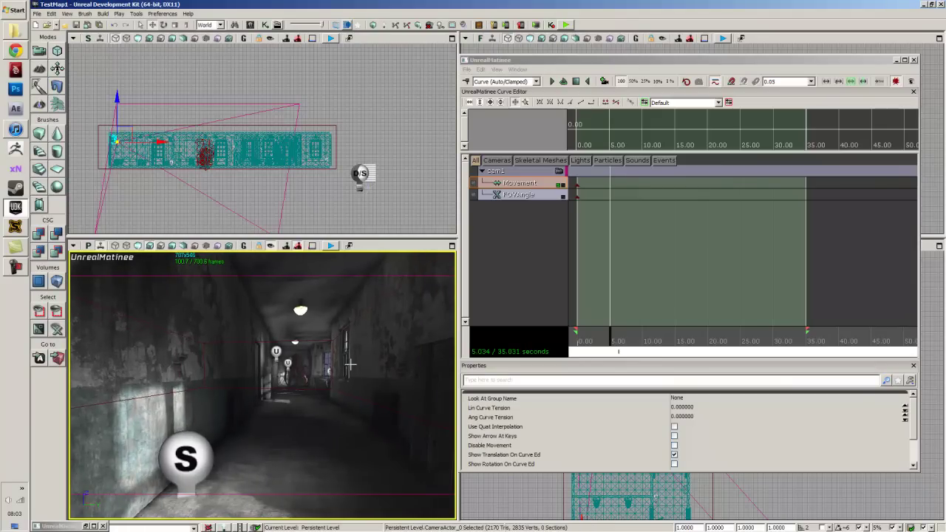
key("Return")
- Scrub the timeline between about 2.8 and 4.4 seconds to check the motion of the cam1 group
left_click_drag(616, 343, 596, 341)
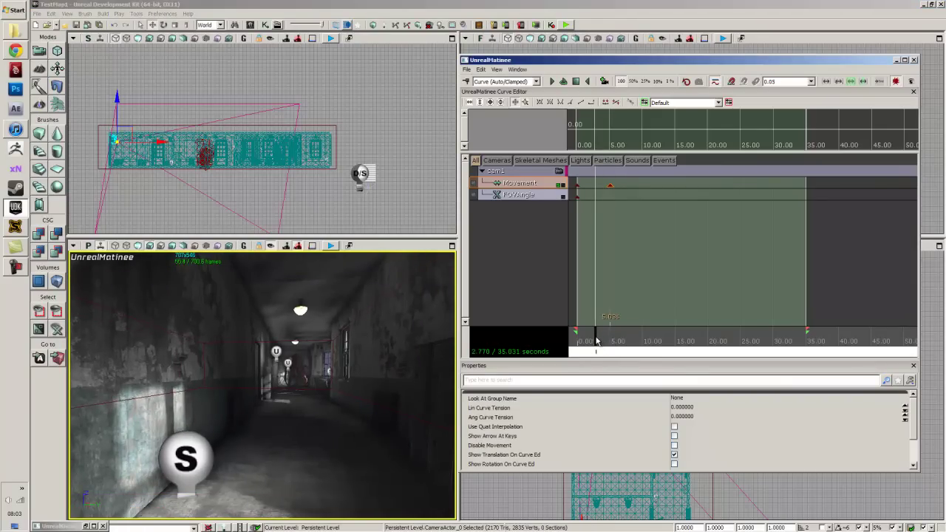
left_click_drag(596, 341, 601, 341)
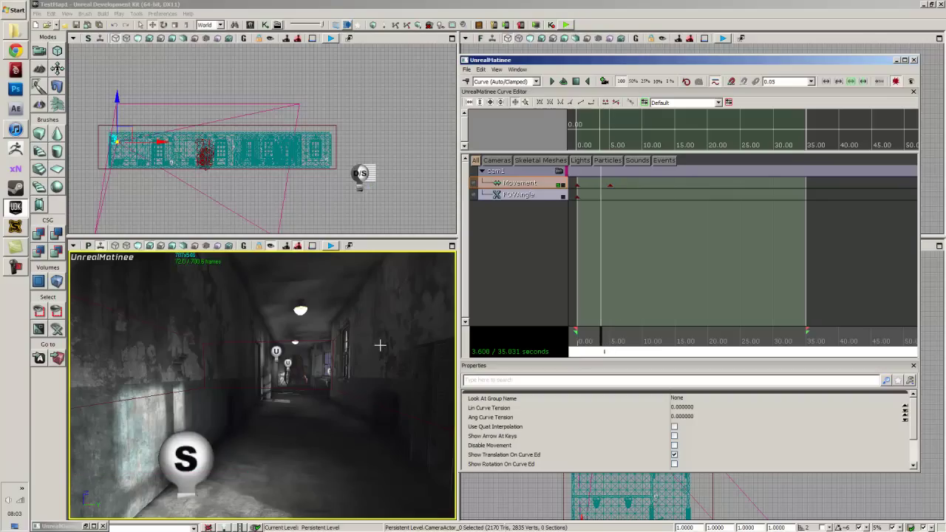
left_click(536, 172)
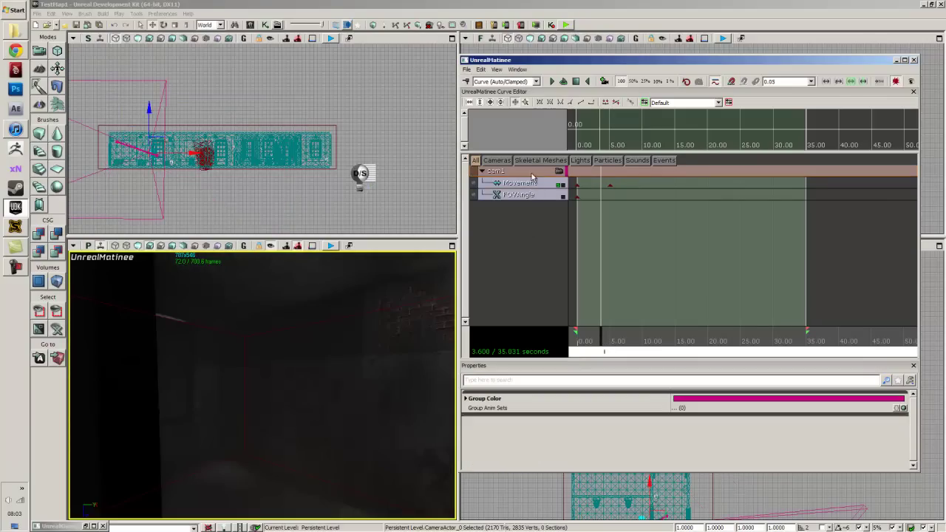
mouse_move(603, 335)
left_mouse_down()
mouse_move(581, 338)
mouse_move(607, 340)
left_mouse_up()
- Release the selected-actor lock on the perspective view and make it look through the cam1 group's camera
left_click(271, 246)
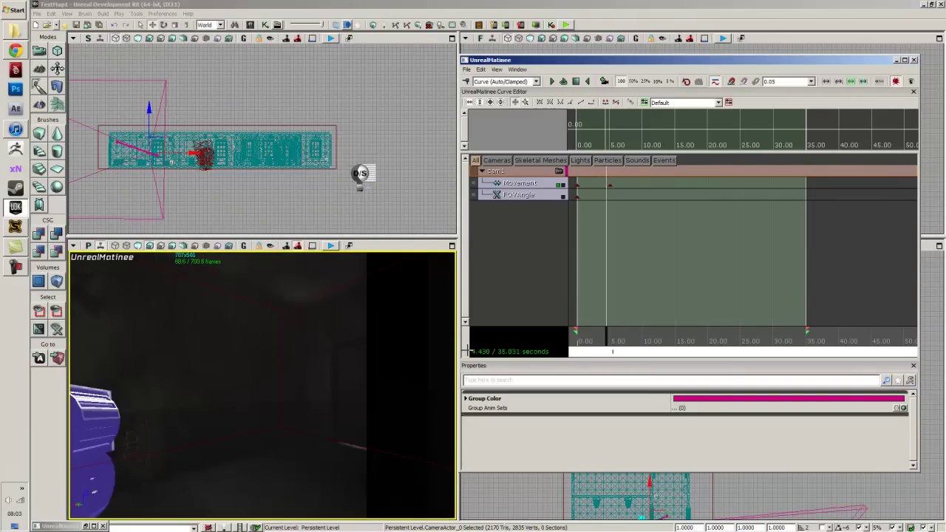
right_click_drag(325, 370, 381, 338)
double_click(532, 174)
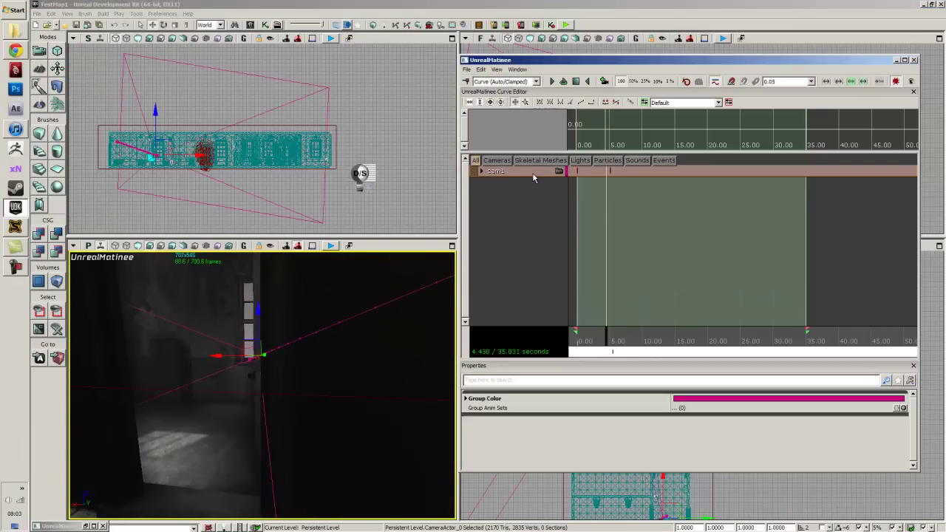
double_click(540, 173)
left_click(559, 172)
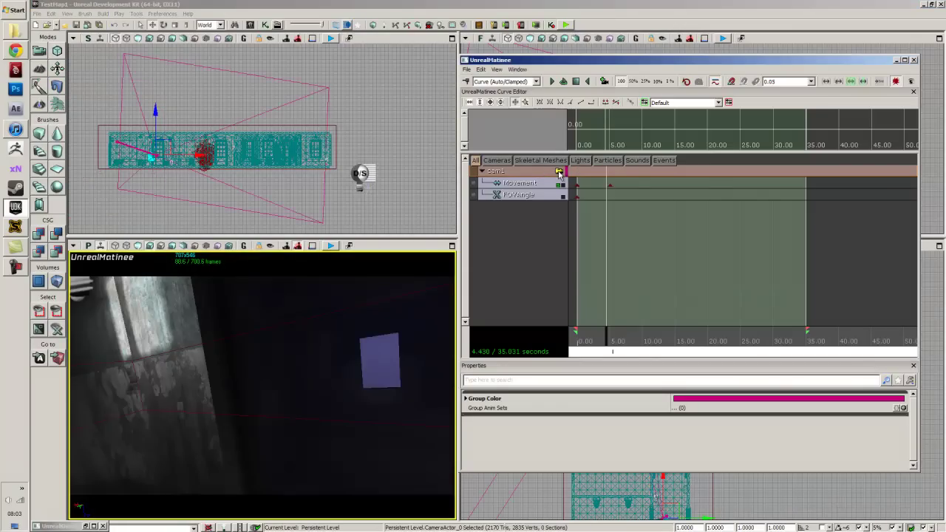
- Replace the 5-second Movement key with a reframed view down the hallway and add a matching FOVAngle key
left_click_drag(606, 341, 562, 341)
left_click(610, 186)
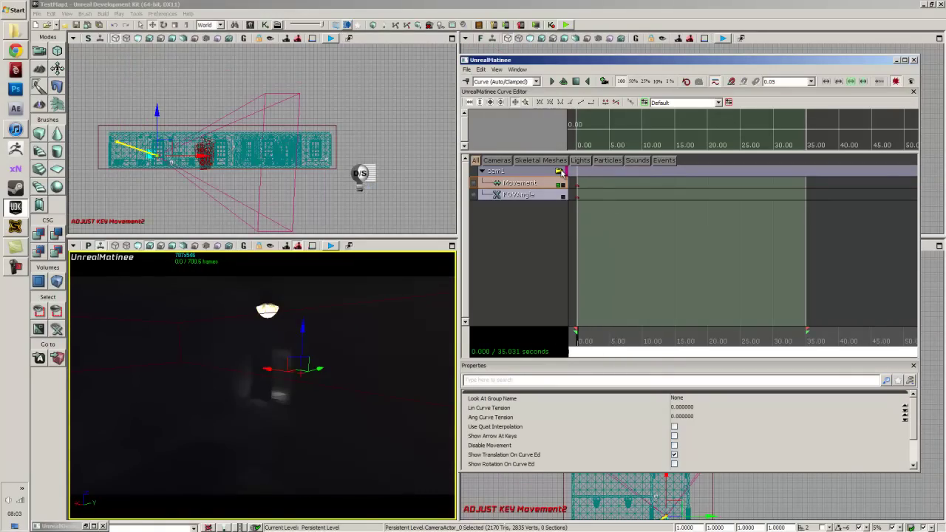
right_click_drag(360, 348, 346, 359)
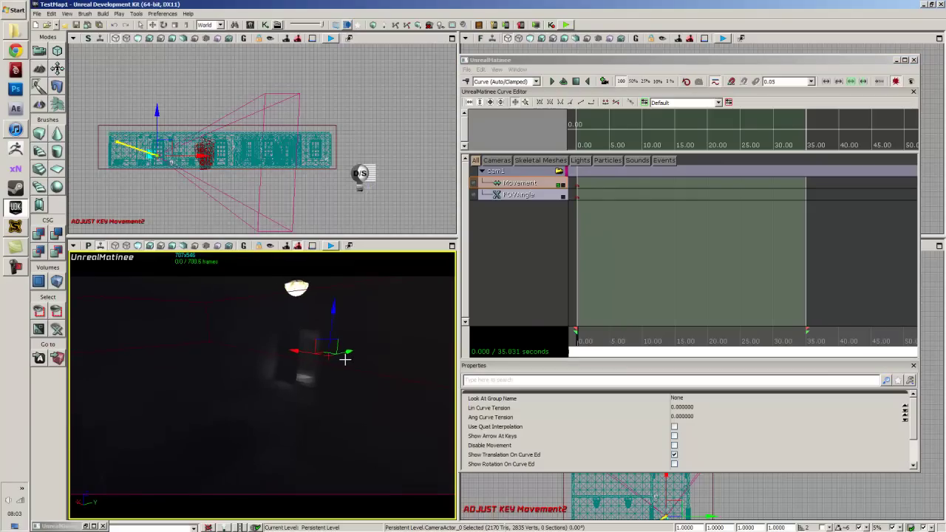
left_click_drag(578, 341, 611, 342)
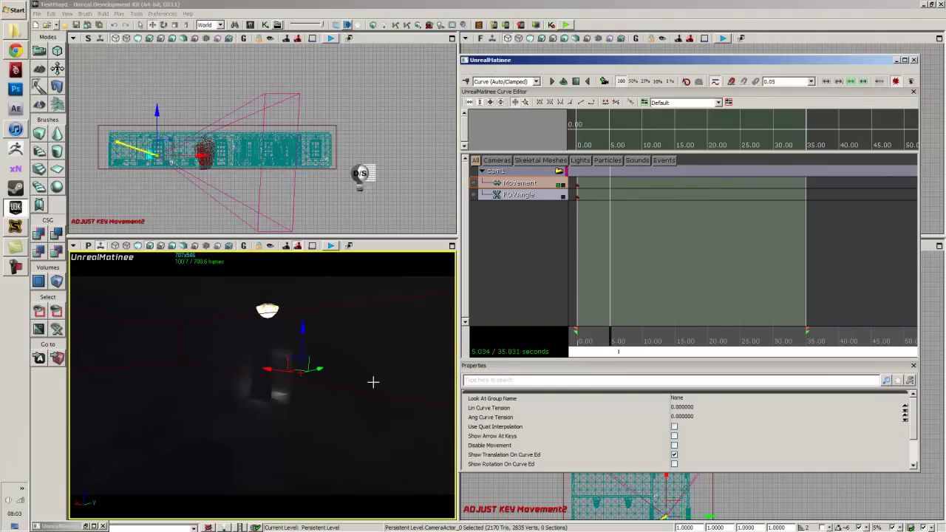
right_click_drag(374, 382, 244, 359)
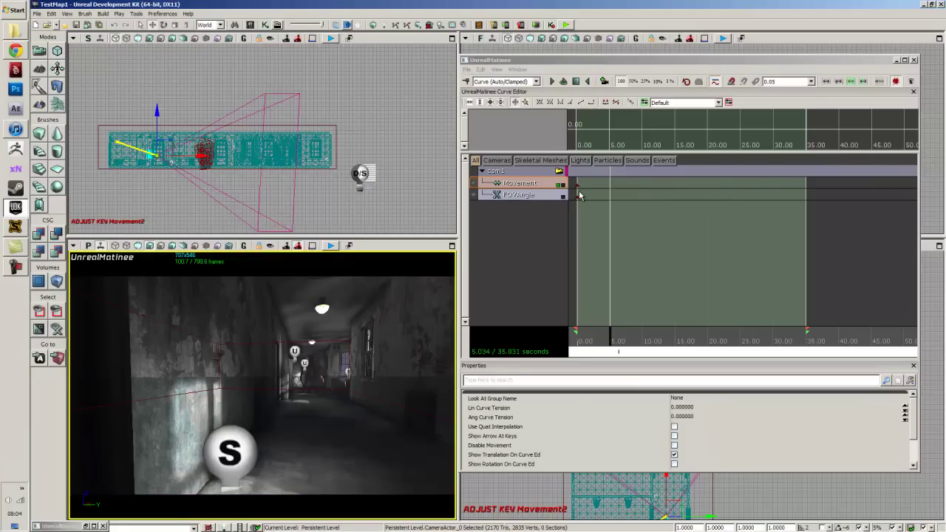
left_click(528, 198)
key("Return")
- Scrub between the start and about 4 seconds to preview the camera move through cam1
left_click_drag(620, 343, 568, 346)
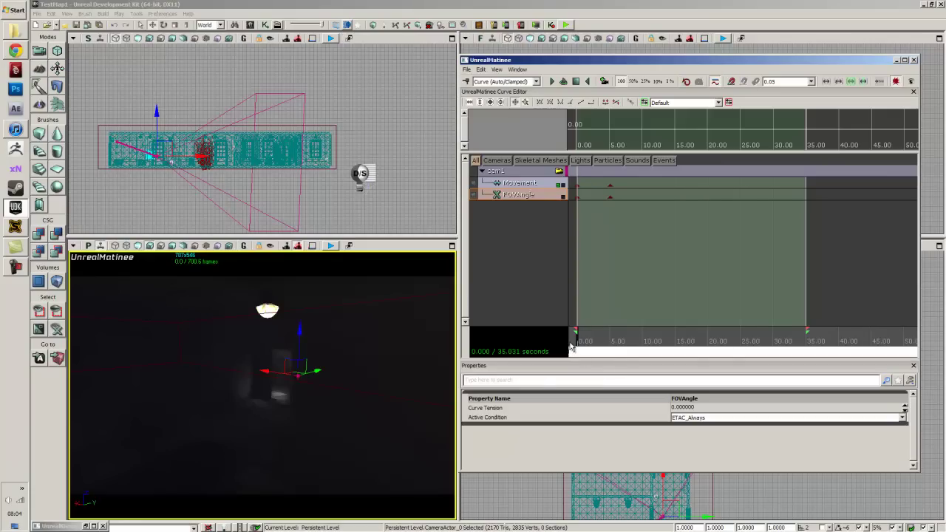
left_click_drag(579, 341, 606, 338)
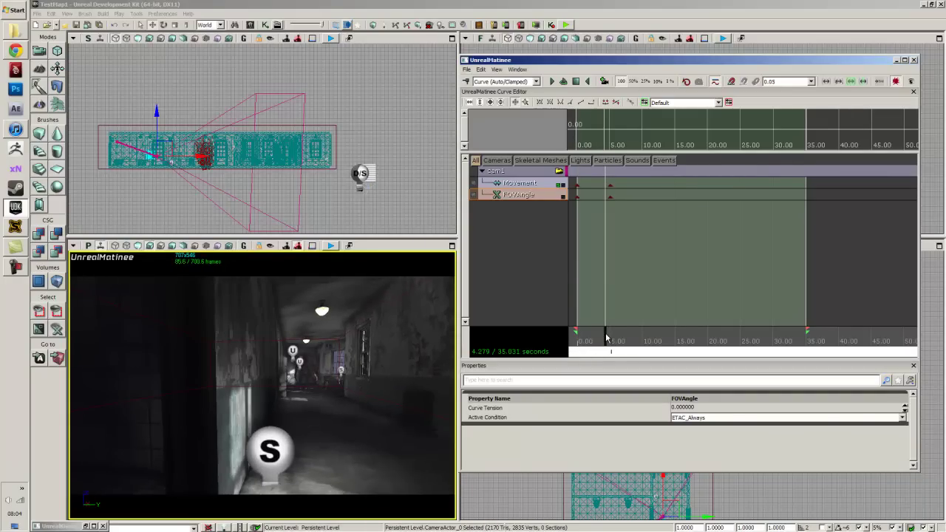
left_click_drag(606, 337, 579, 340)
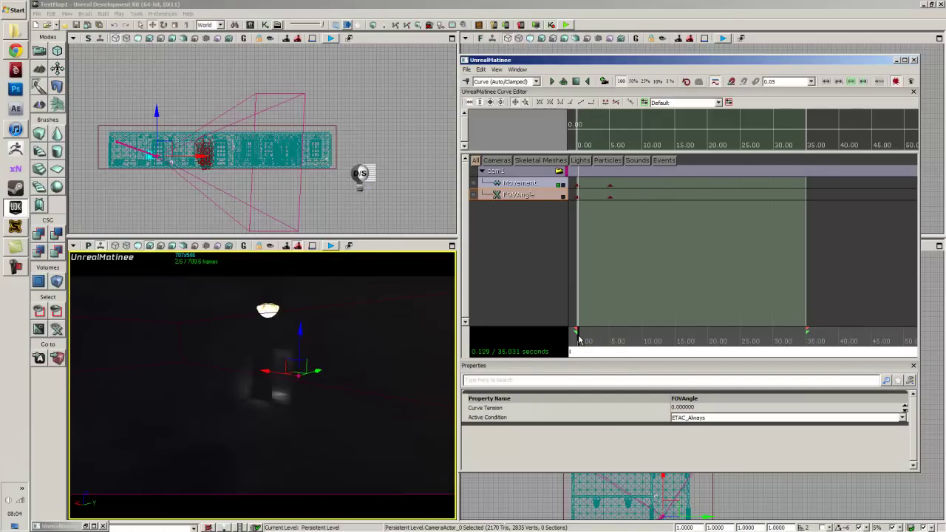
- Delete the keys at 0 and 5 seconds from both the Movement and FOVAngle tracks
left_click(576, 185)
left_click(577, 196)
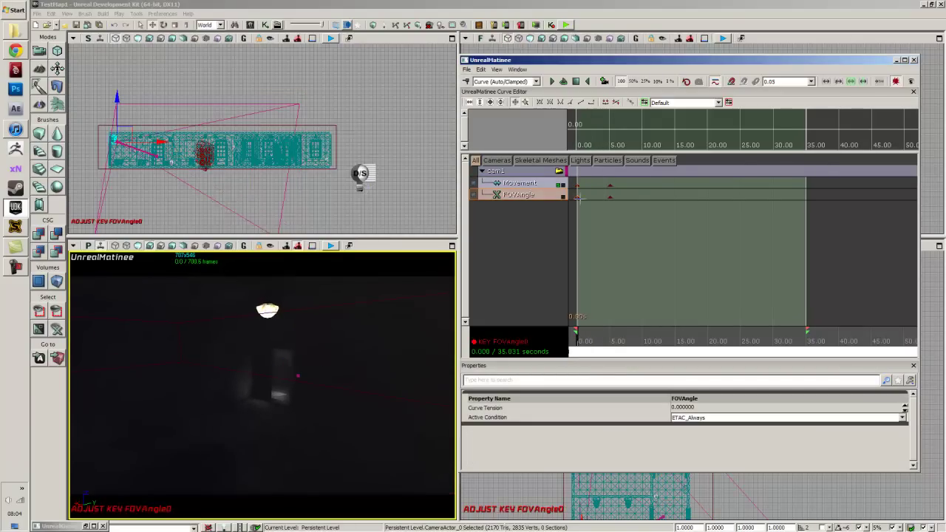
left_click(609, 198)
key("Delete")
left_click(610, 185)
key("Delete")
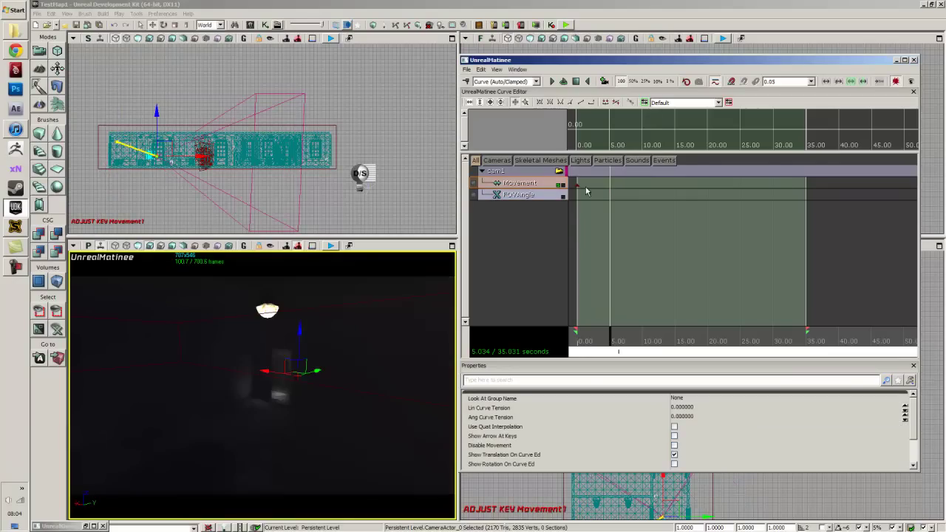
left_click(577, 185)
key("Delete")
- Reposition the camera at 0 seconds and add new Movement and FOVAngle keys there
left_click_drag(401, 326, 435, 304)
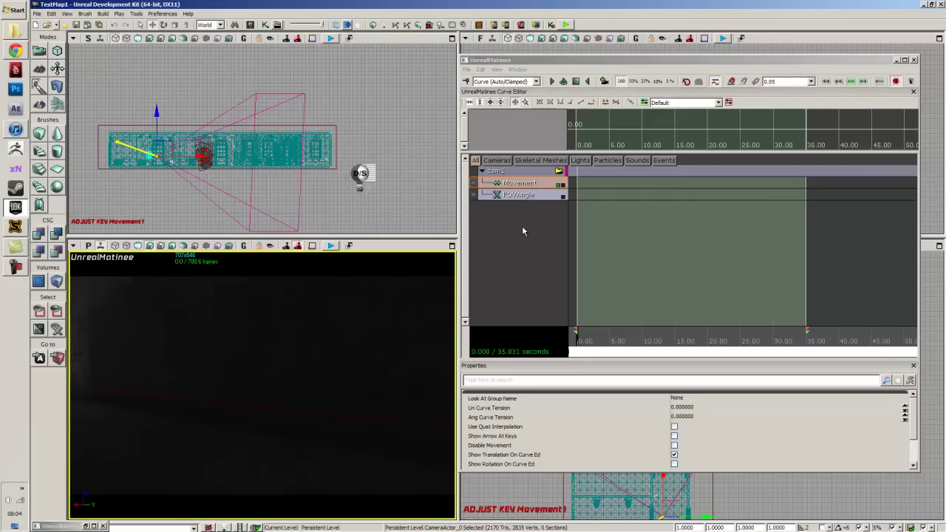
left_click(526, 195)
- Set the value of the FOVAngle key at 0 seconds to 45
left_click(577, 198)
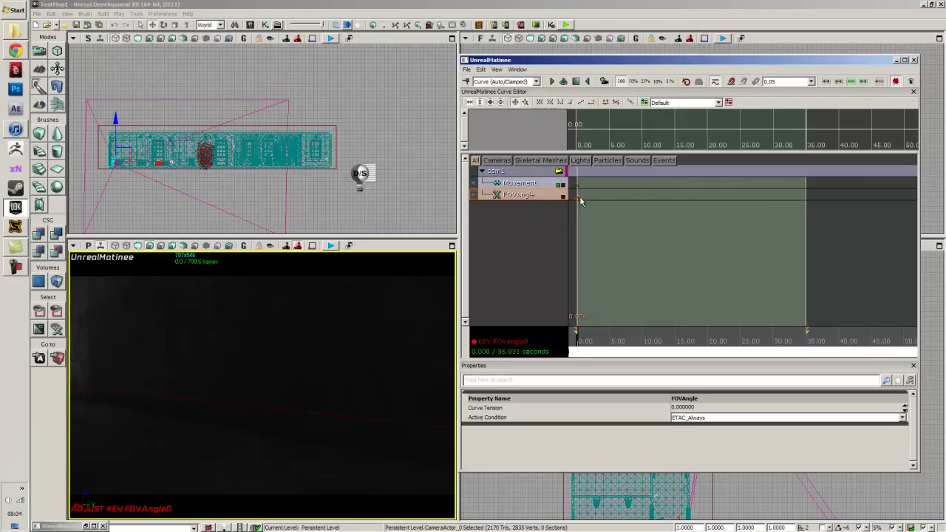
right_click(578, 197)
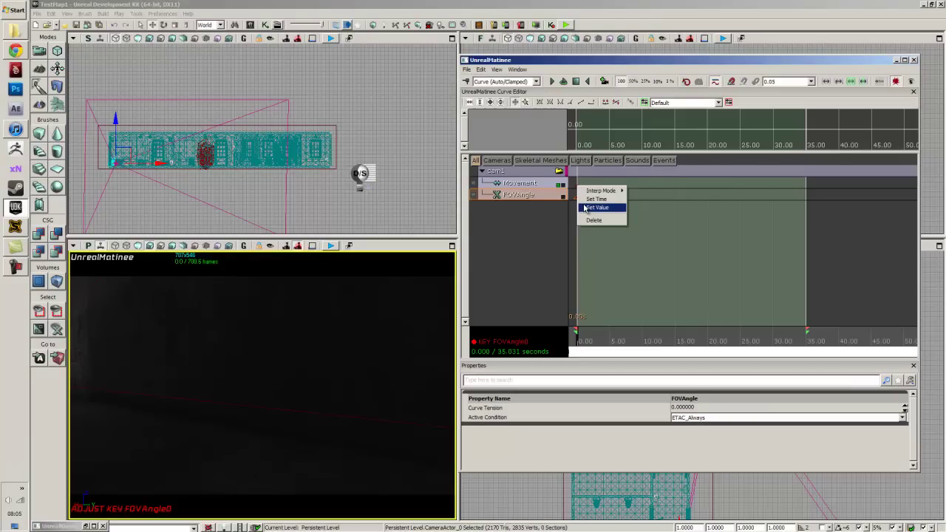
left_click(585, 208)
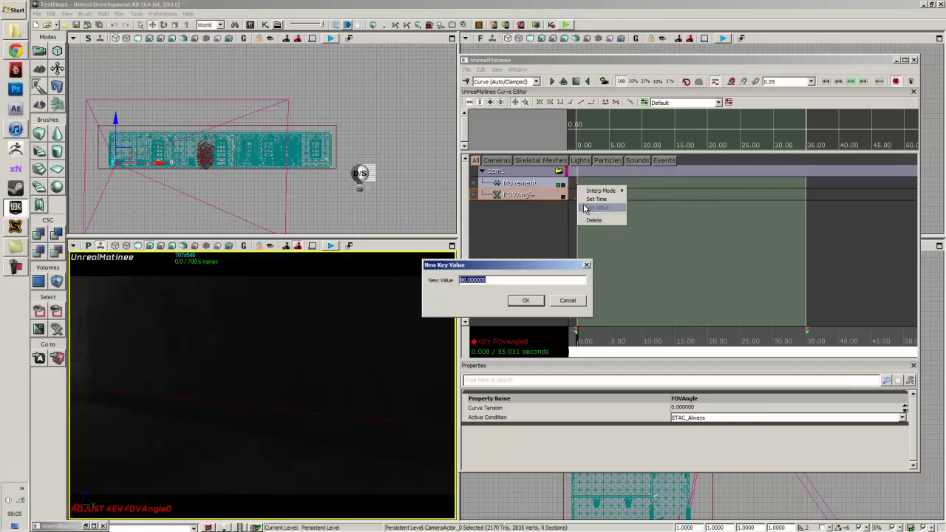
left_click(510, 299)
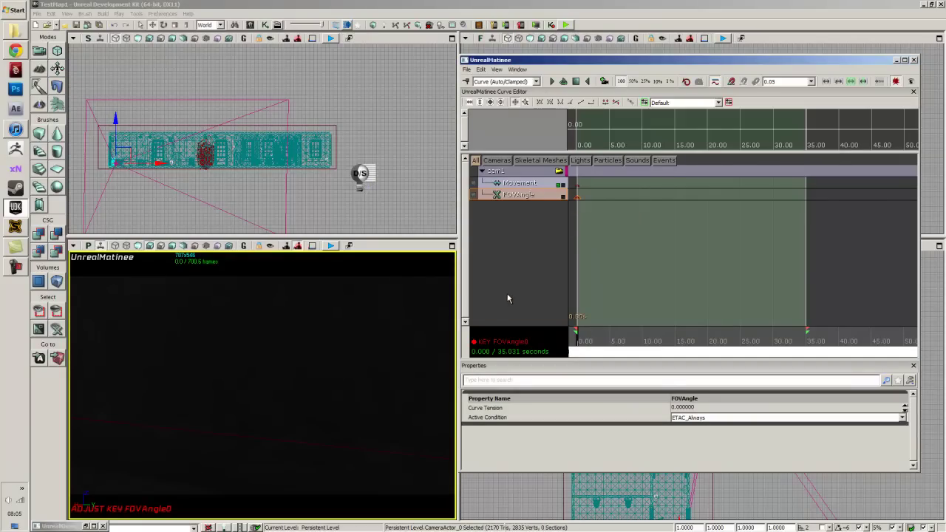
- Add Movement and FOVAngle keys at about 20 seconds with the camera framing the creature's clawed feet, and preview the move from the start
left_click(576, 185)
left_click_drag(579, 342, 713, 336)
left_click(317, 348)
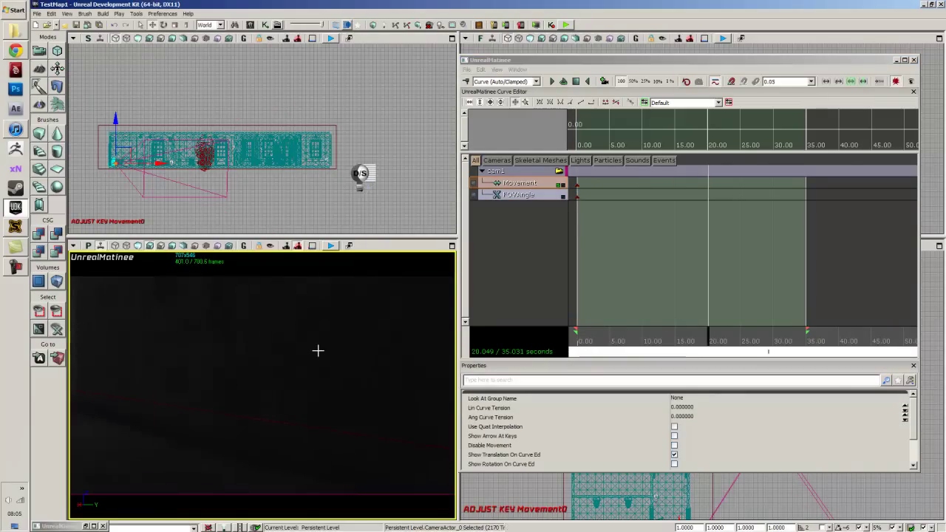
left_click_drag(192, 339, 289, 367)
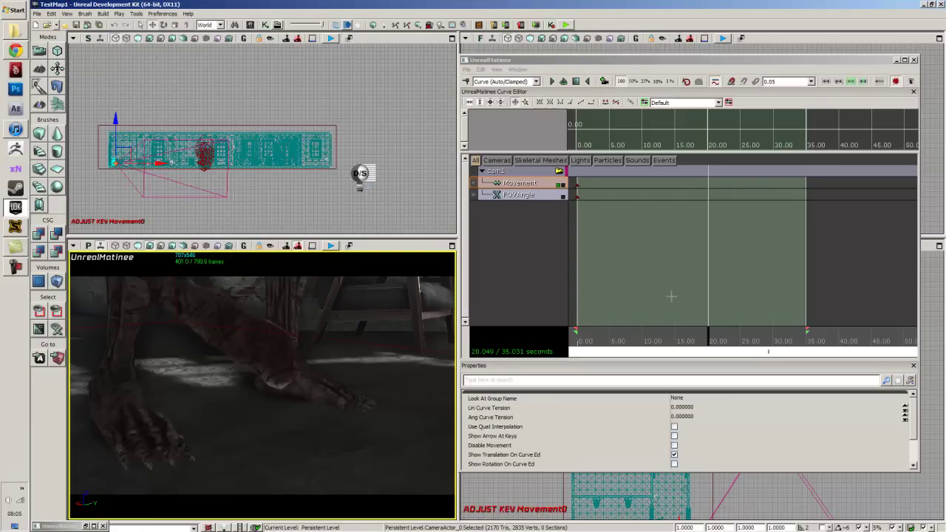
key("Return")
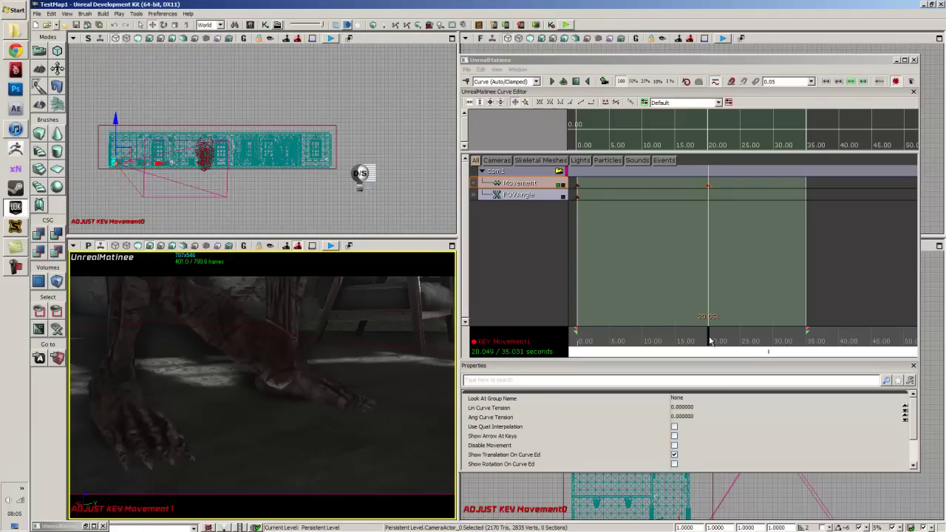
left_click(520, 195)
key("Return")
left_click_drag(710, 341, 570, 334)
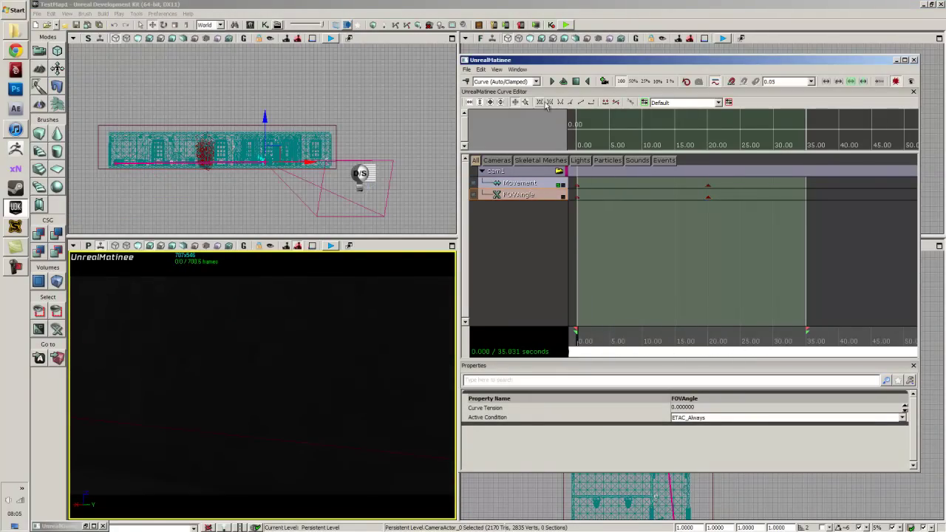
left_click(552, 82)
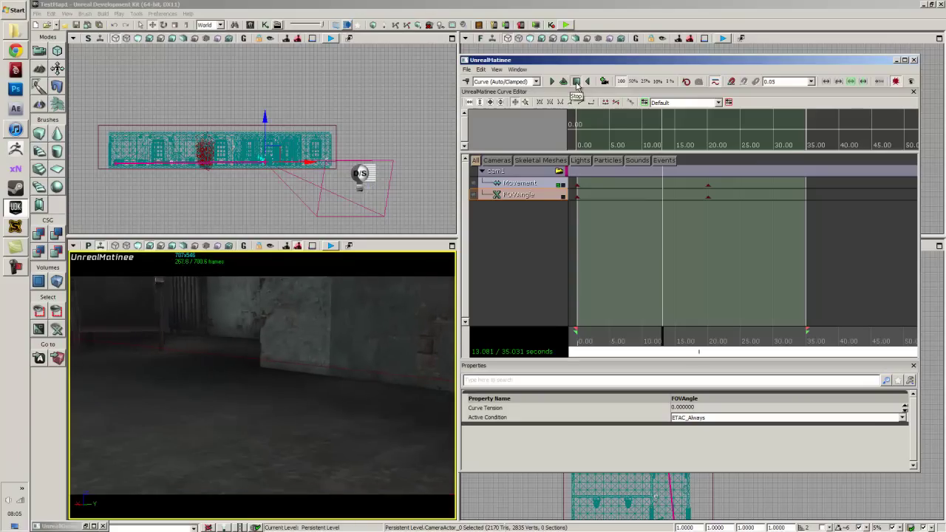
- Turn the camera toward the lockers and wall at about 8.2 seconds and add Movement and FOVAngle keys there
left_click_drag(662, 342, 632, 342)
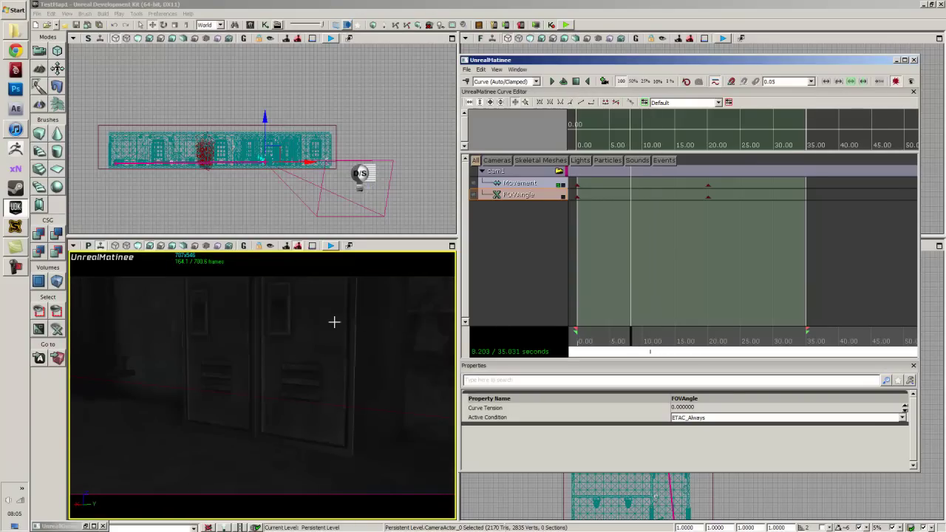
left_click_drag(334, 322, 295, 314)
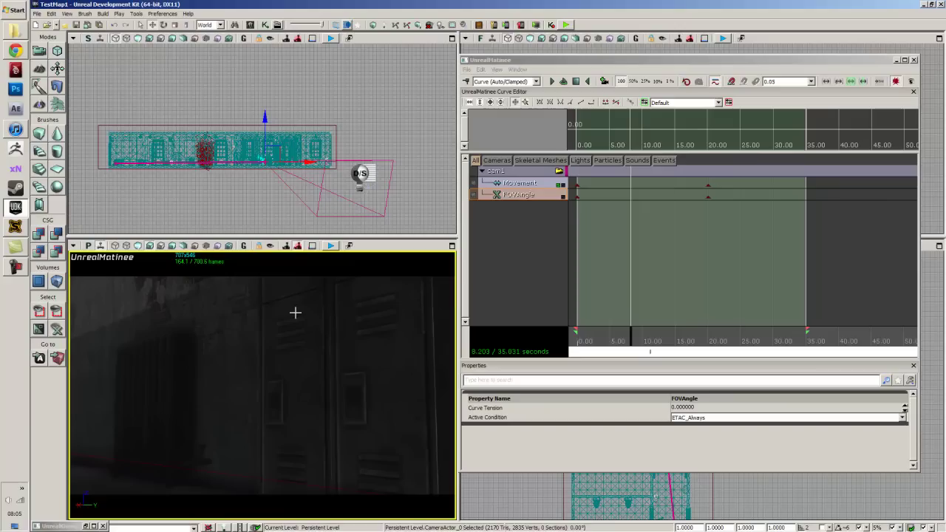
left_click(521, 183)
key("Return")
left_click(537, 195)
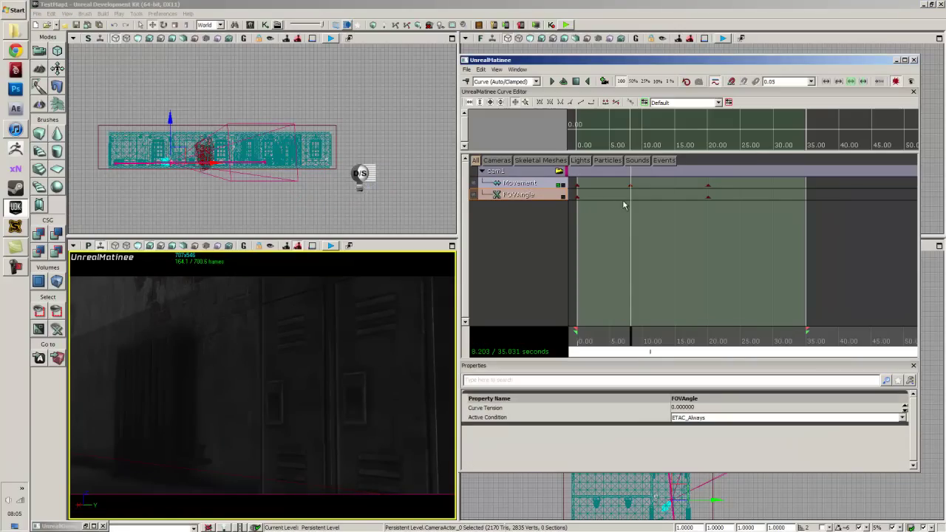
- Widen the FOVAngle key at about 8.2 seconds and try to adjust the camera's framing of the lockers
right_click(629, 197)
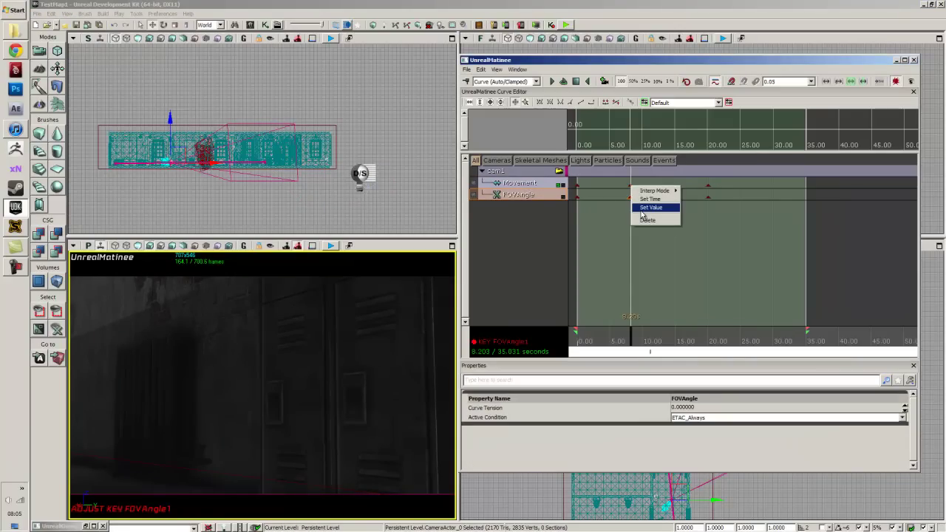
left_click(643, 209)
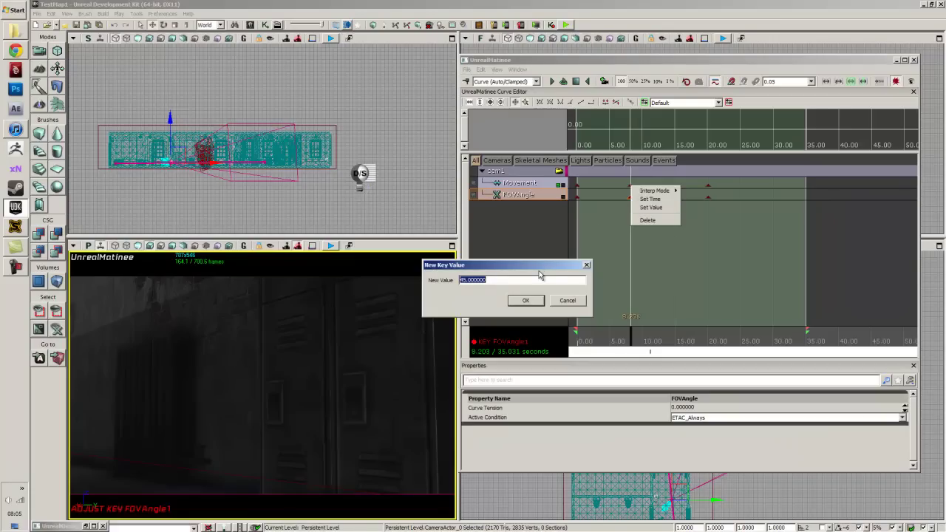
type("80")
key("Return")
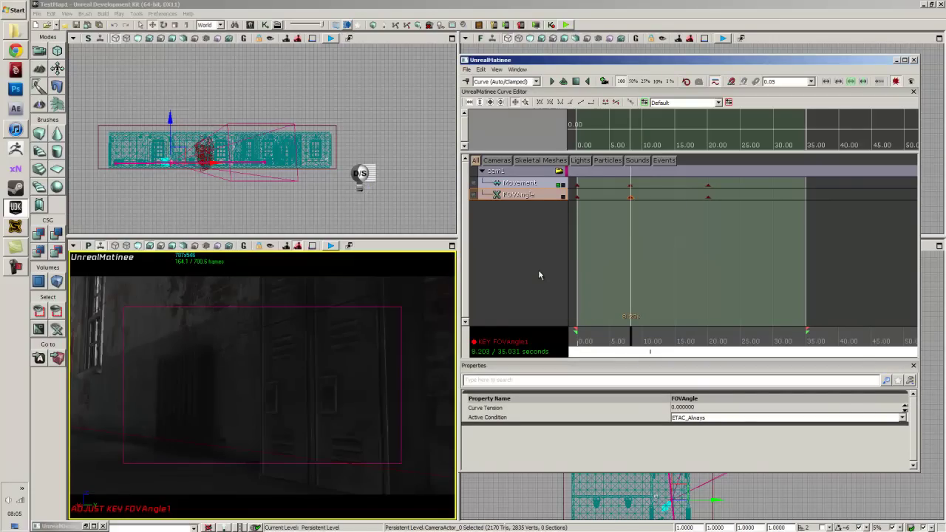
right_click_drag(328, 358, 332, 362)
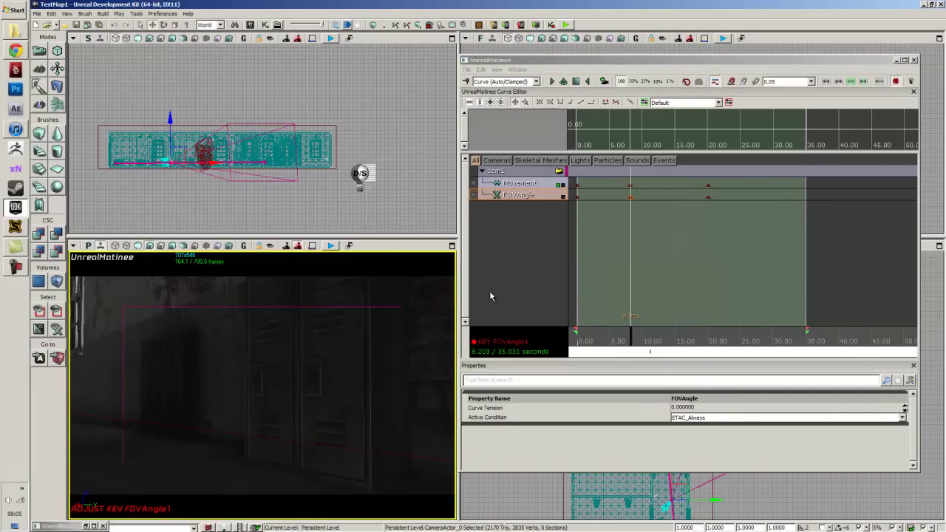
left_click(547, 188)
right_click_drag(331, 322, 334, 327)
left_click_drag(612, 333, 566, 342)
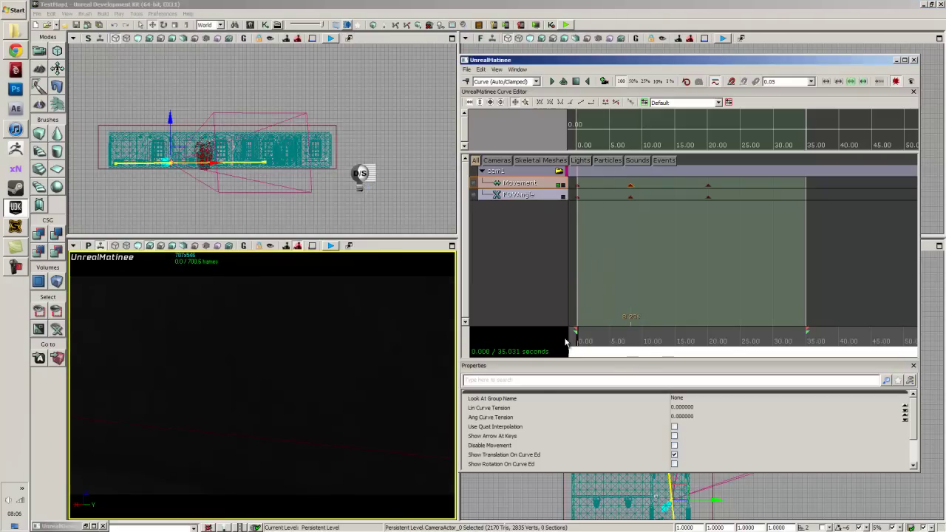
- Set the value of the FOVAngle key at about 20 seconds to 60
left_click(707, 196)
right_click(708, 196)
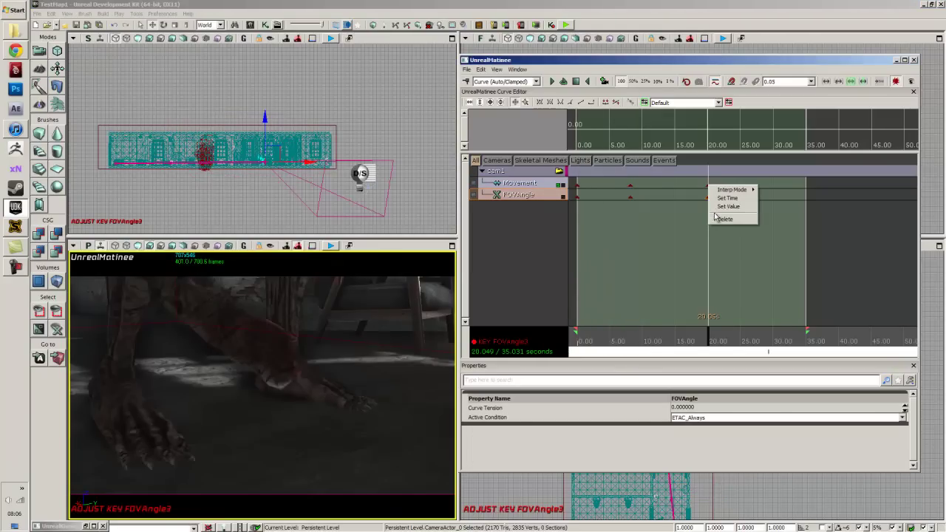
left_click(721, 207)
type("60")
key("Return")
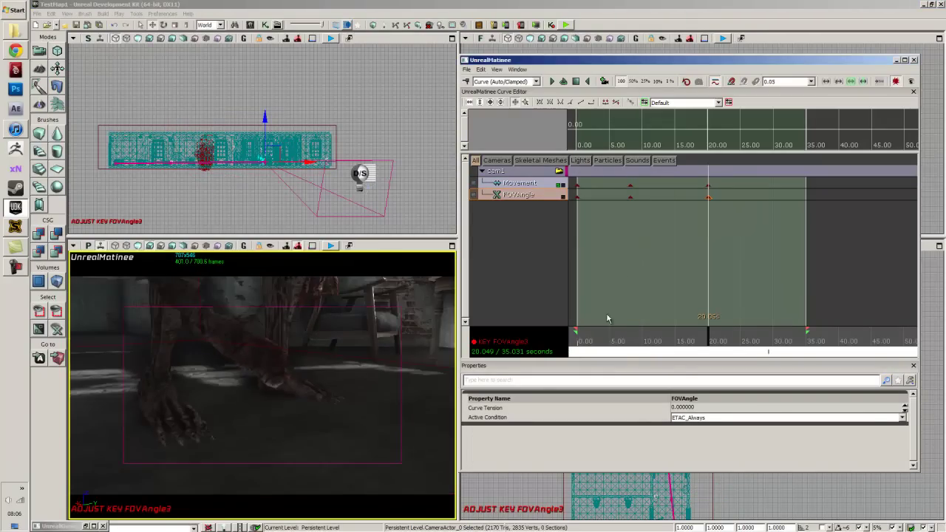
- Play the camera move back from the start and scrub around the keys at about 8 and 20 seconds to check the motion
left_click_drag(710, 339, 555, 288)
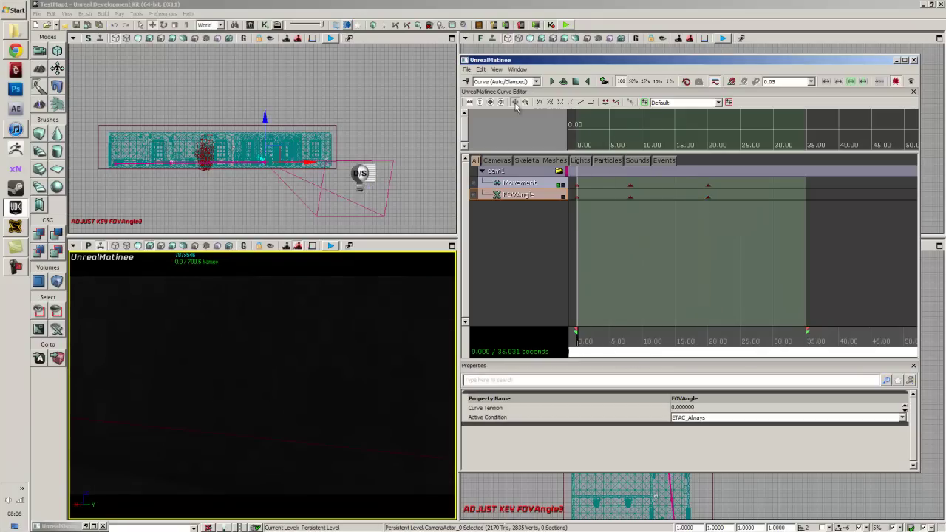
left_click(553, 82)
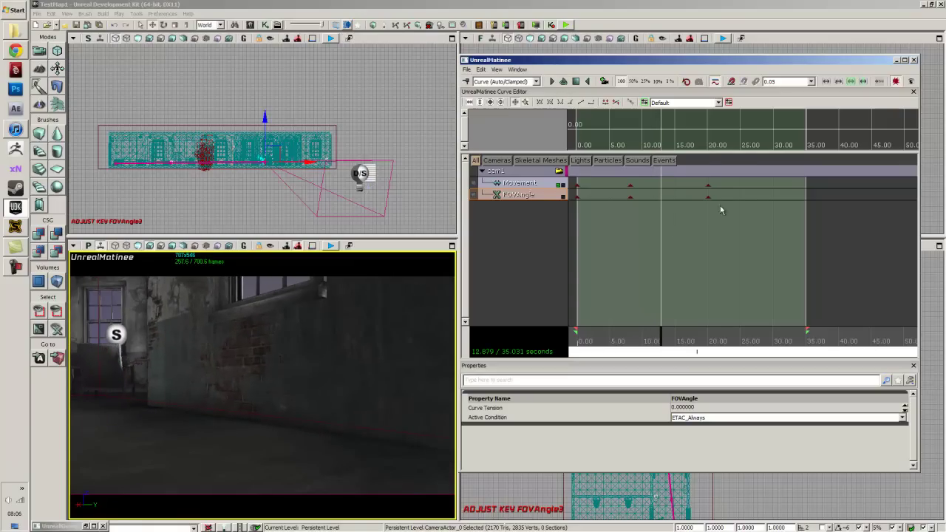
left_click(708, 185)
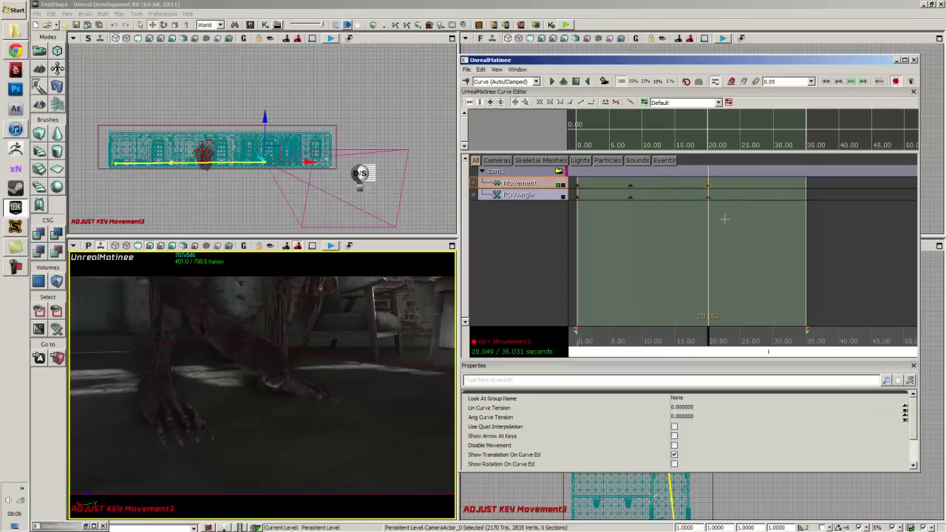
left_click_drag(708, 337, 630, 349)
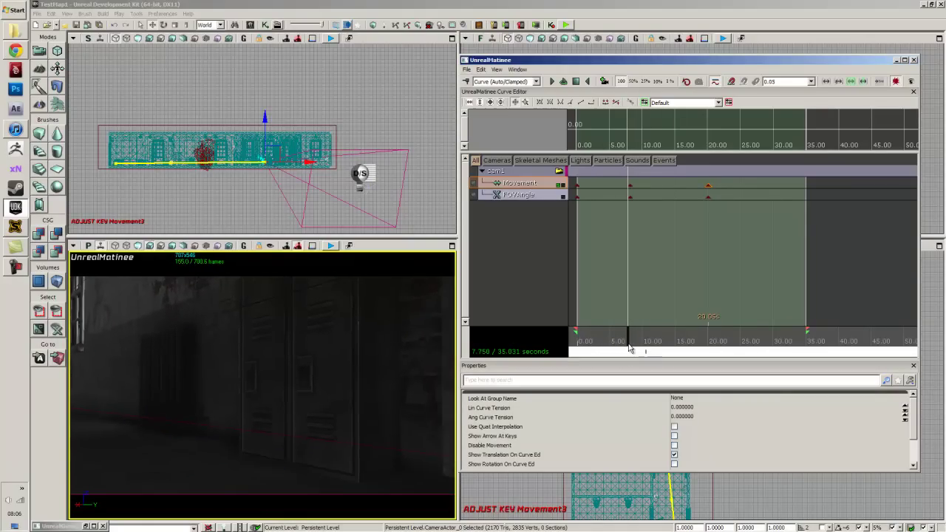
left_click(630, 185)
left_click(642, 274)
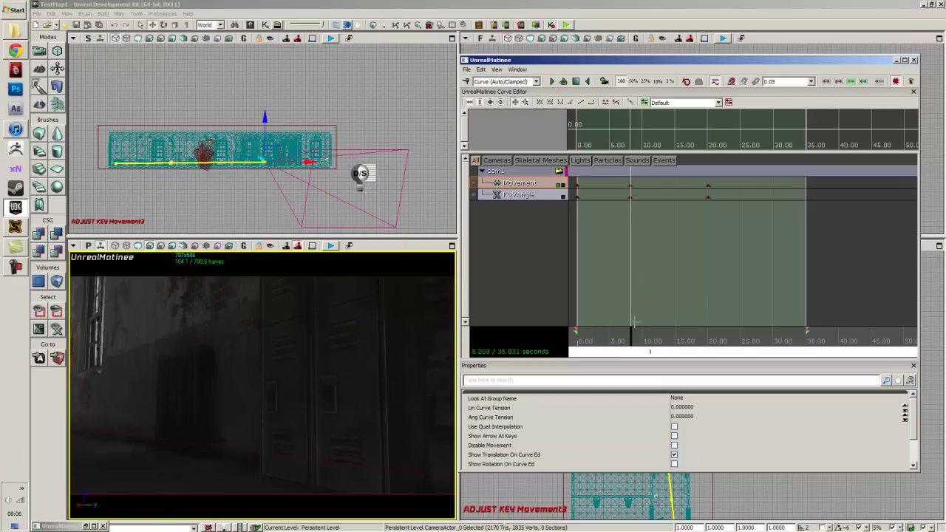
mouse_move(634, 336)
left_mouse_down()
mouse_move(687, 334)
mouse_move(619, 337)
left_mouse_up()
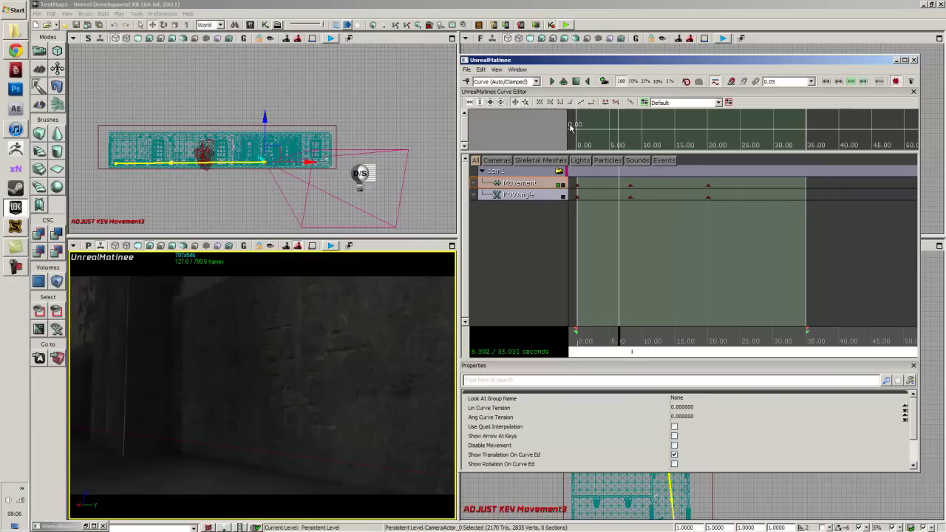
left_click(551, 82)
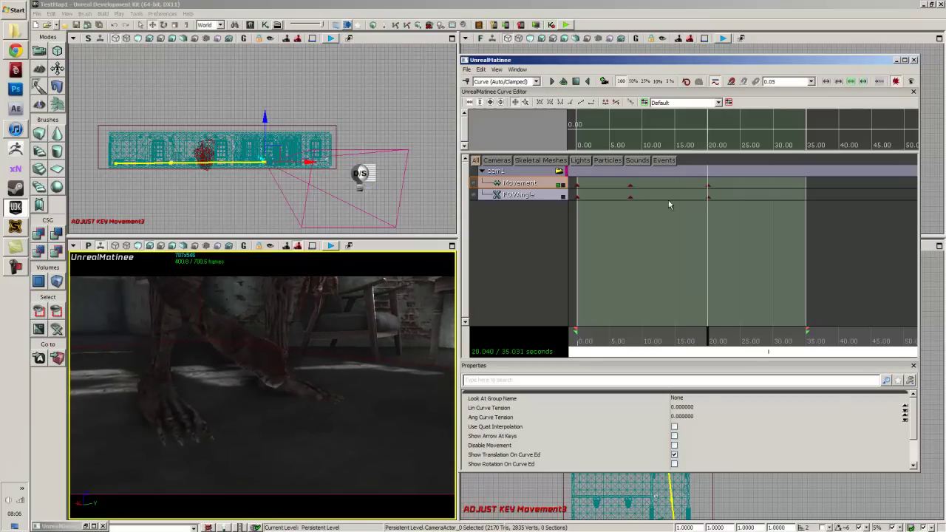
left_click_drag(713, 332, 585, 334)
left_click(551, 81)
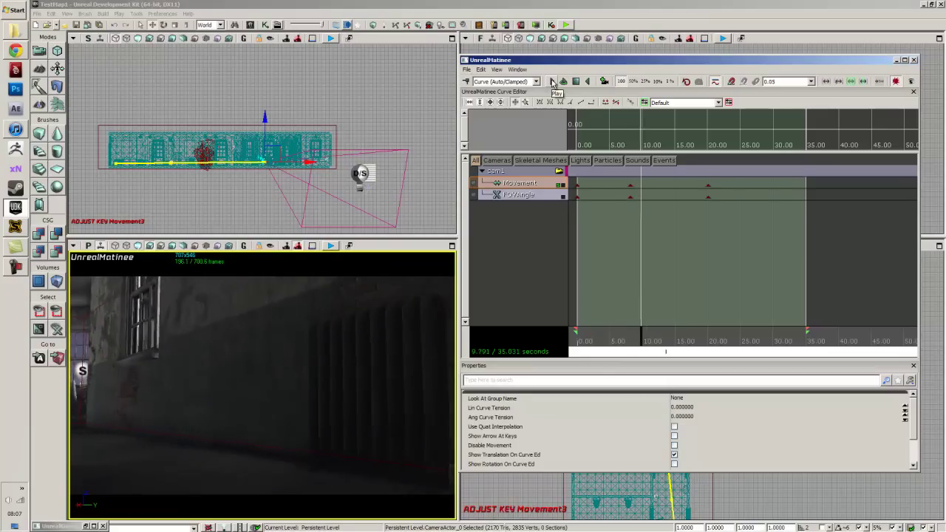
left_click(575, 82)
- Check the value of the FOVAngle key at about 8.2 seconds
left_click(630, 196)
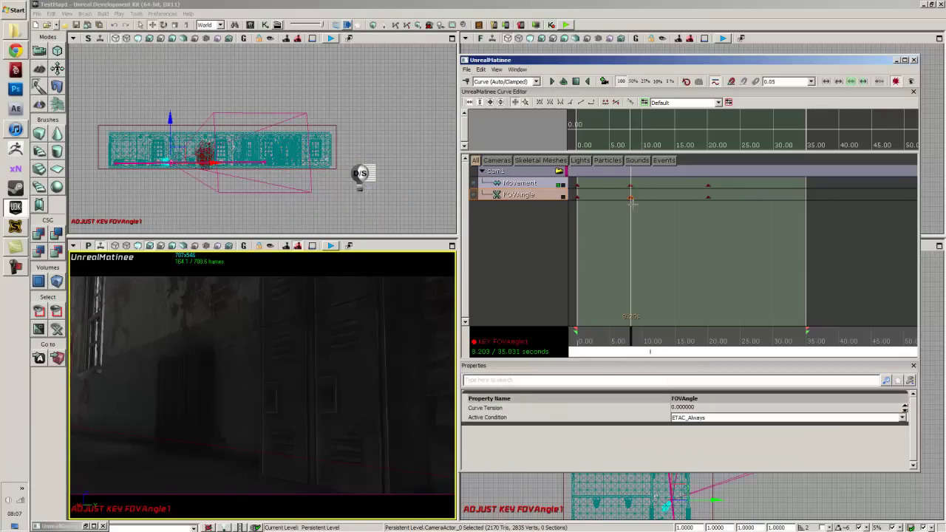
left_click(577, 196)
left_click(630, 196)
right_click(630, 197)
left_click(637, 210)
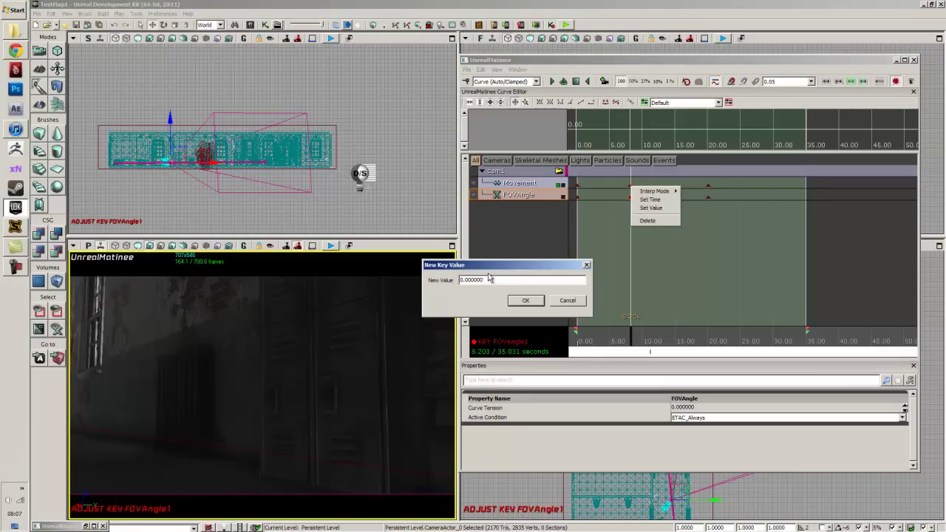
key("Return")
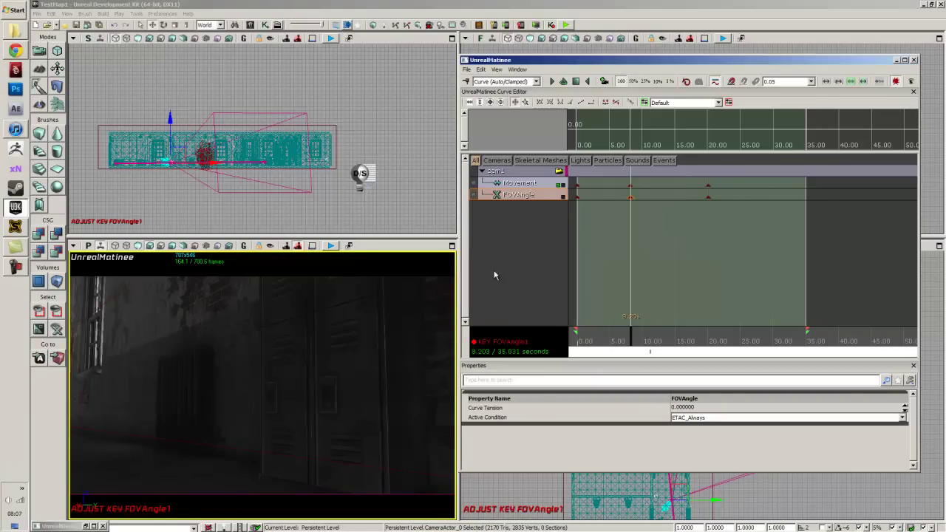
right_click(633, 203)
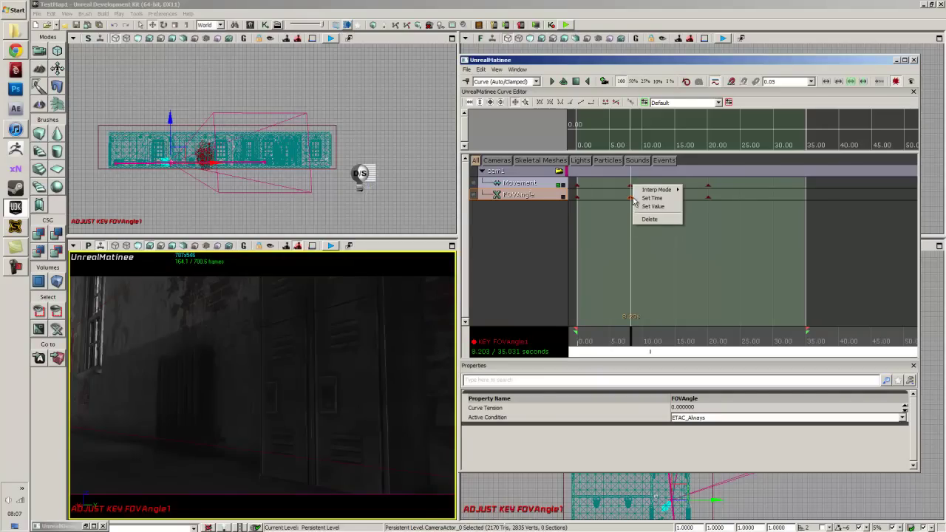
left_click(640, 209)
left_click(530, 300)
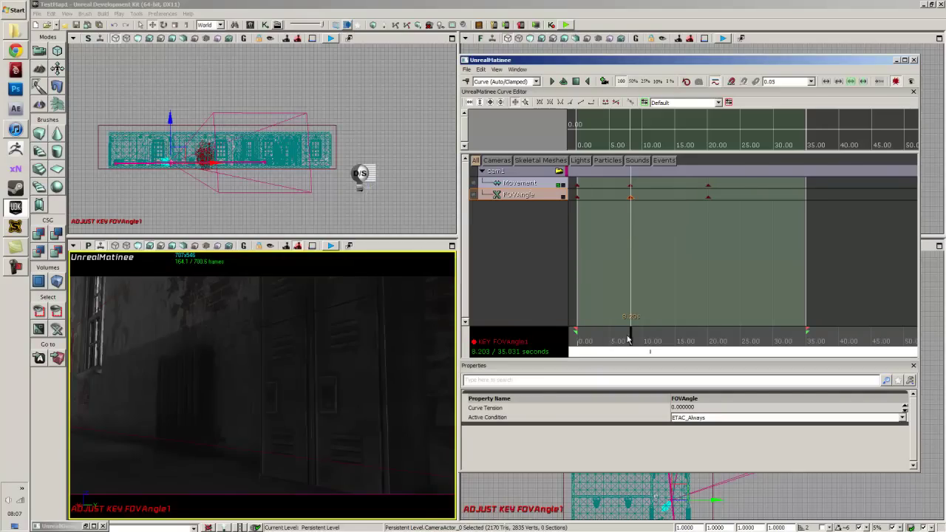
- Delete the FOVAngle key at about 8.2 seconds and add a new one at the same time
mouse_move(629, 339)
left_mouse_down()
mouse_move(604, 339)
mouse_move(640, 333)
mouse_move(630, 338)
left_mouse_up()
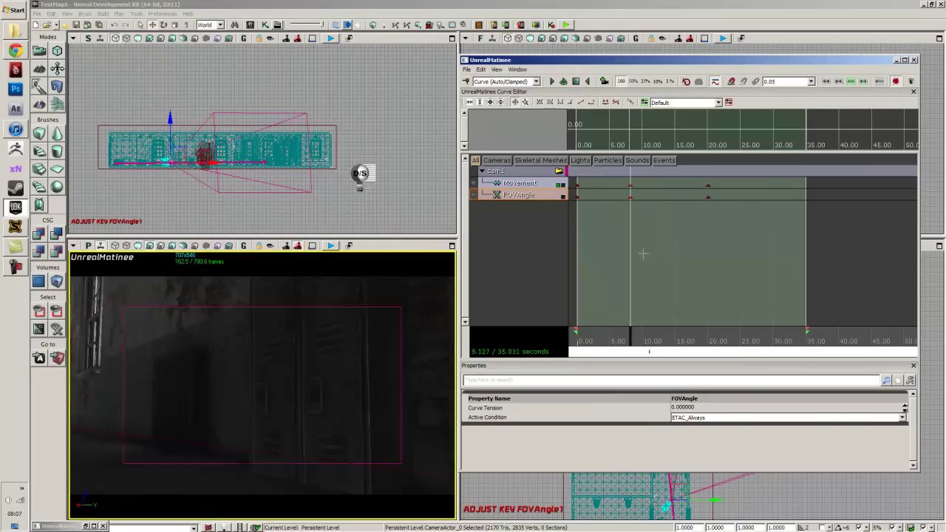
left_click(631, 198)
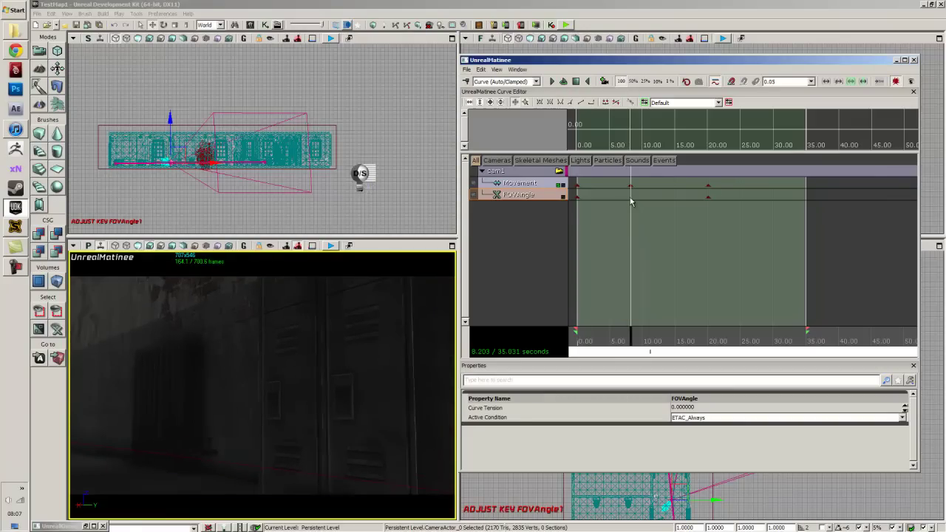
key("Return")
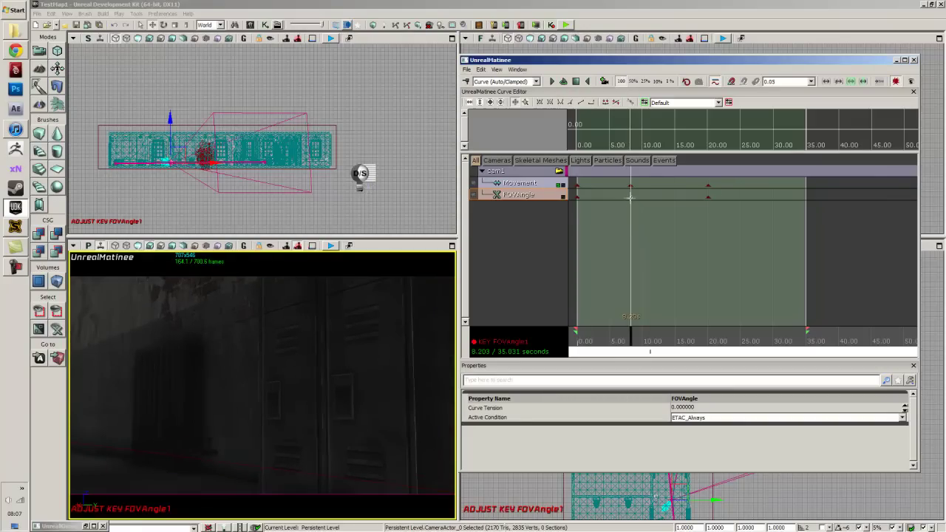
- Enter a new value for the FOVAngle key at about 8.2 seconds
right_click(631, 196)
left_click(658, 208)
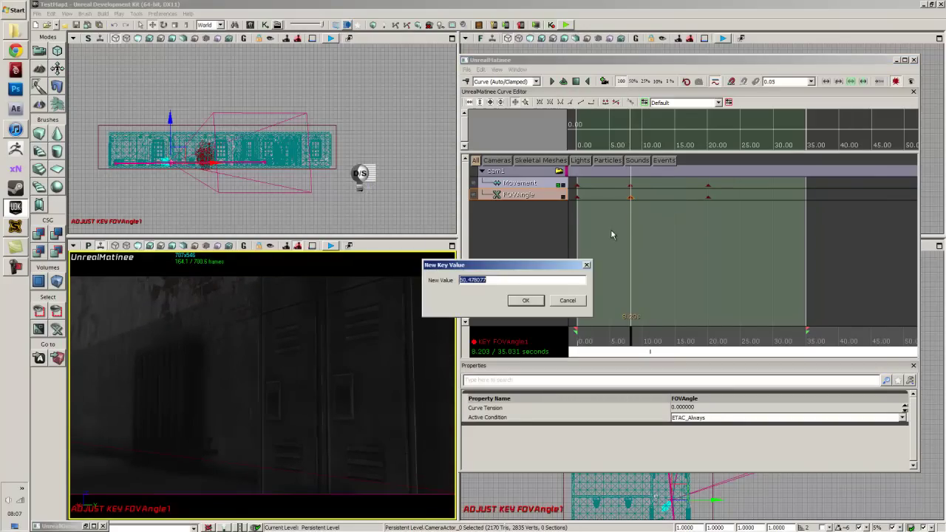
key("Return")
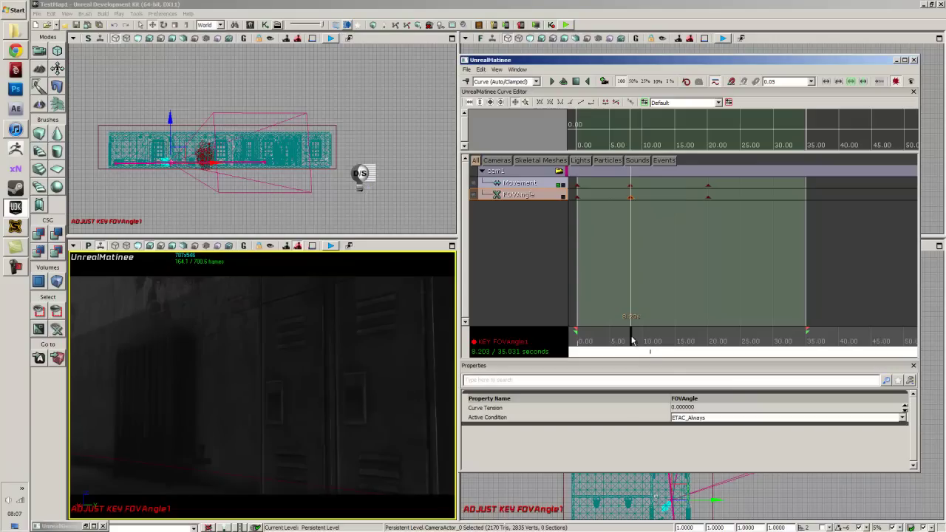
- Aim the camera upward at the creature's torso on the Movement key at about 20 seconds
left_click_drag(632, 340, 693, 329)
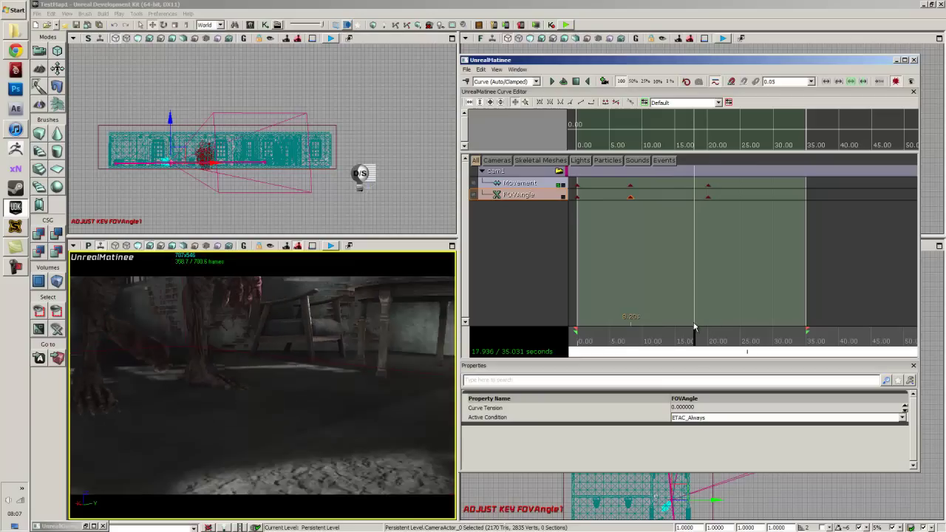
left_click(709, 185)
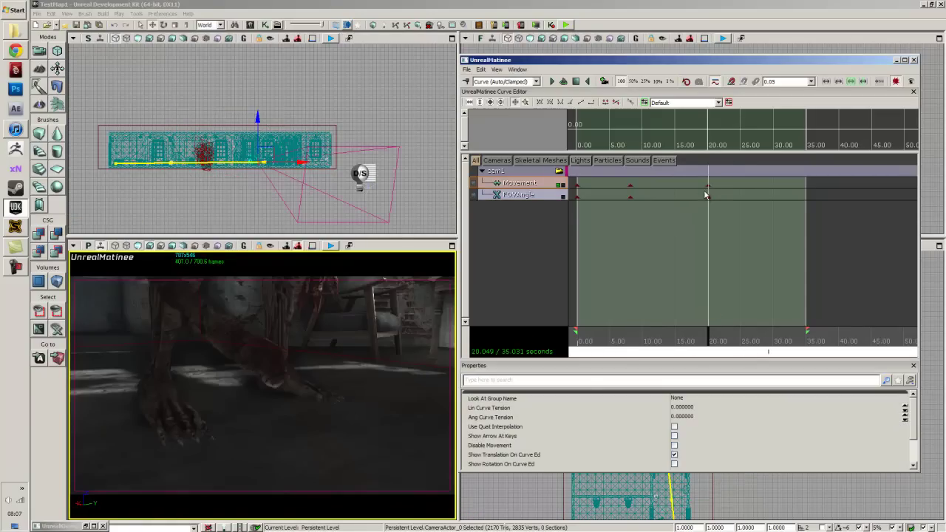
left_click(708, 184)
right_click_drag(342, 349, 334, 270)
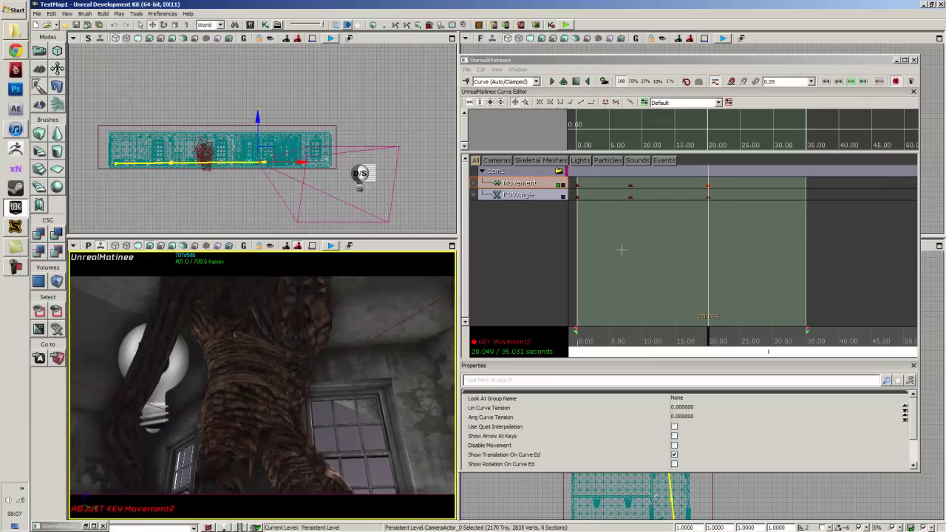
- Set the value of the FOVAngle key at about 20 seconds to 70
left_click(708, 196)
right_click(709, 196)
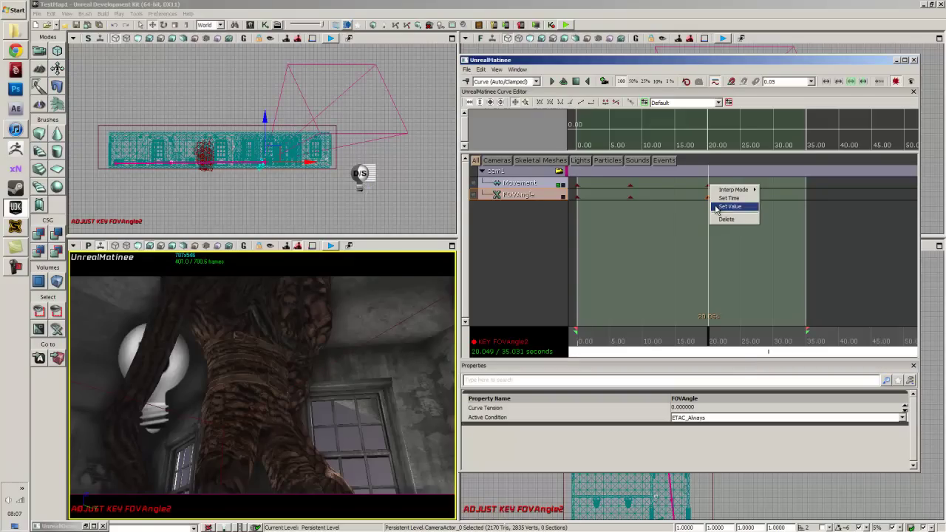
left_click(715, 208)
type("70")
key("Return")
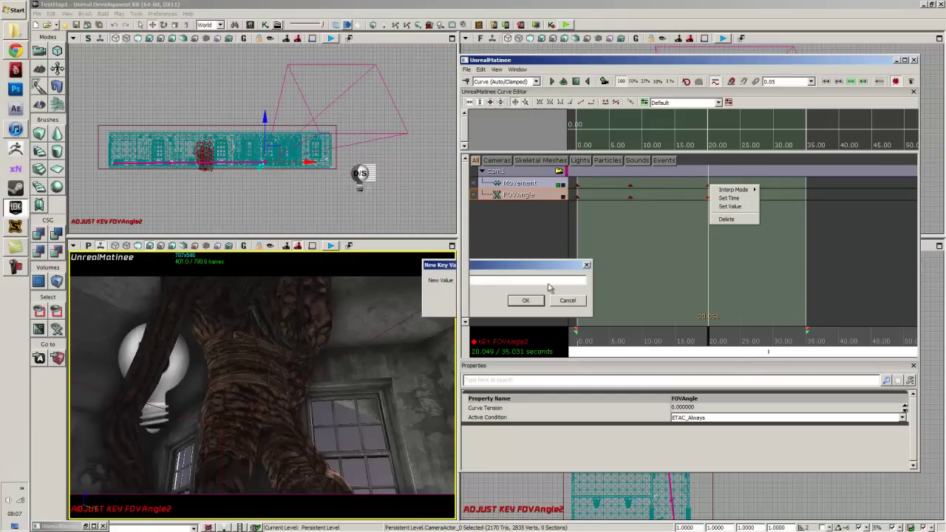
- Raise the camera on the Movement key at about 20 seconds to frame the creature's head and upper body
left_click(708, 185)
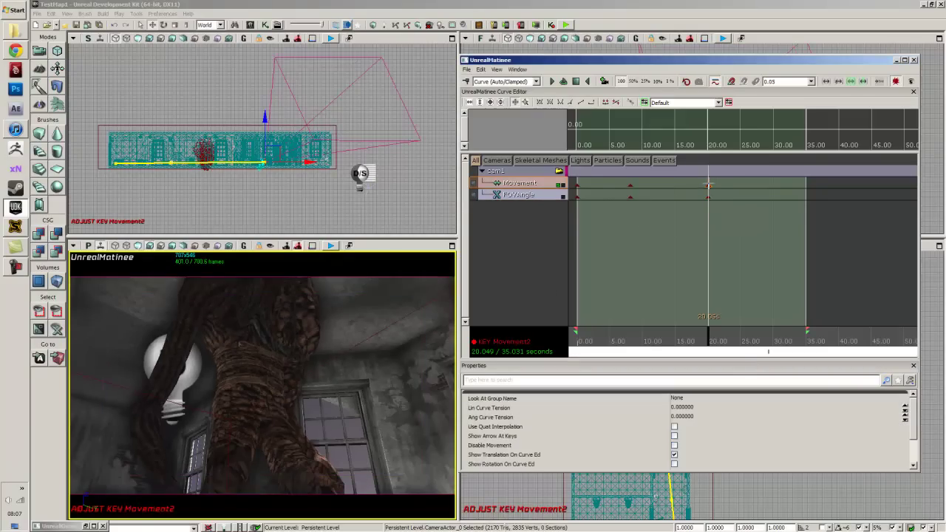
left_click_drag(381, 338, 377, 344)
right_click_drag(377, 344, 377, 369)
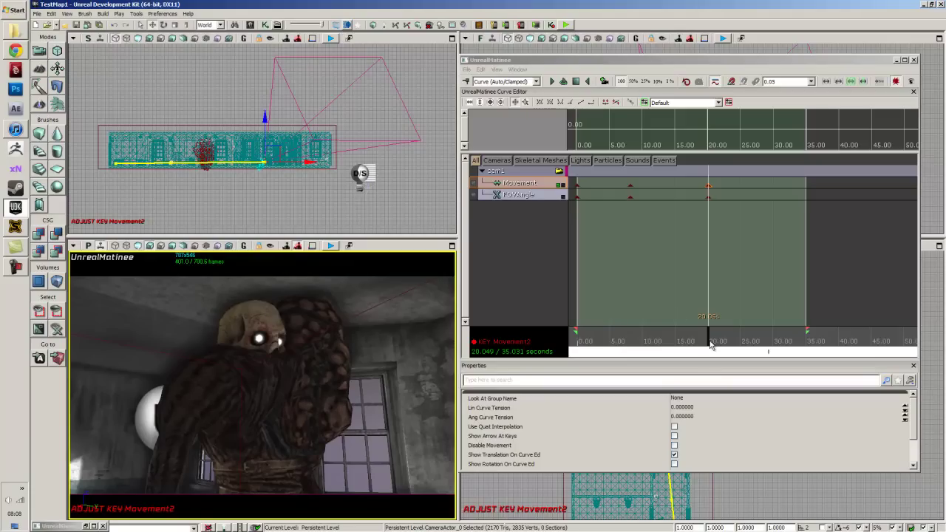
mouse_move(710, 345)
left_mouse_down()
mouse_move(628, 336)
mouse_move(709, 340)
left_mouse_up()
- Set the value of the FOVAngle key at about 20 seconds to 45
left_click(708, 197)
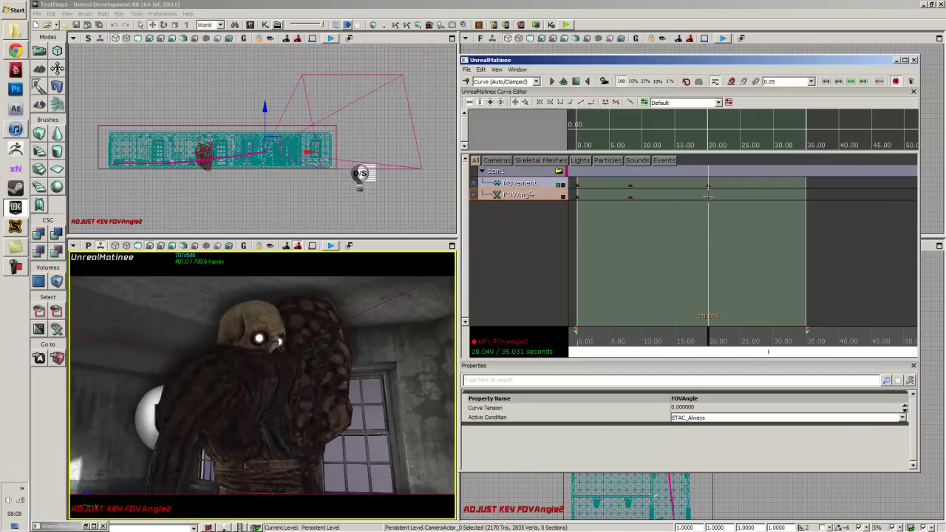
right_click(708, 196)
left_click(729, 205)
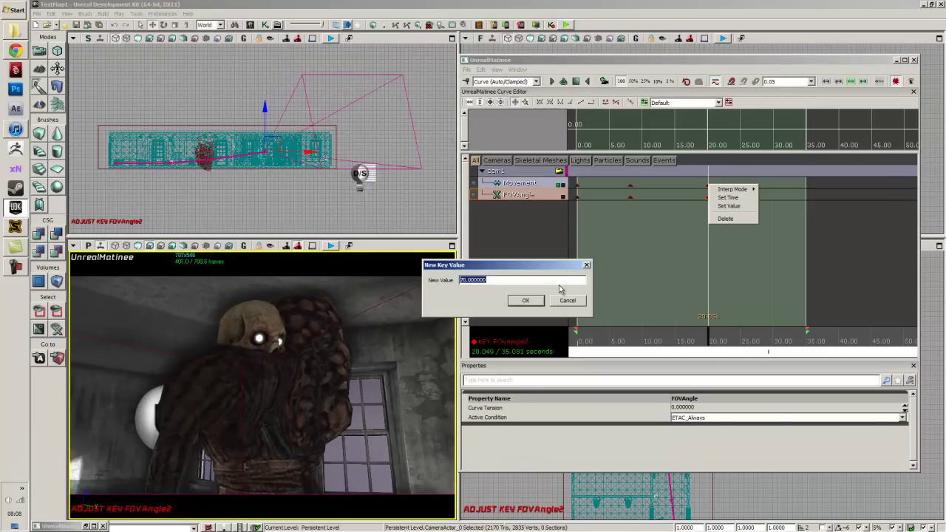
type("45")
key("Return")
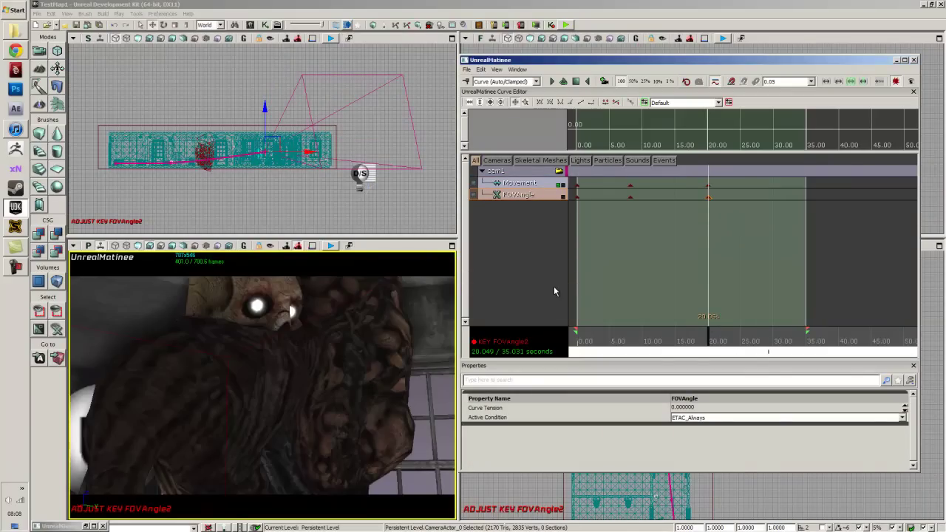
- Change the FOVAngle key at about 20 seconds to a value of 90
right_click(708, 196)
left_click(729, 207)
type("90")
key("Return")
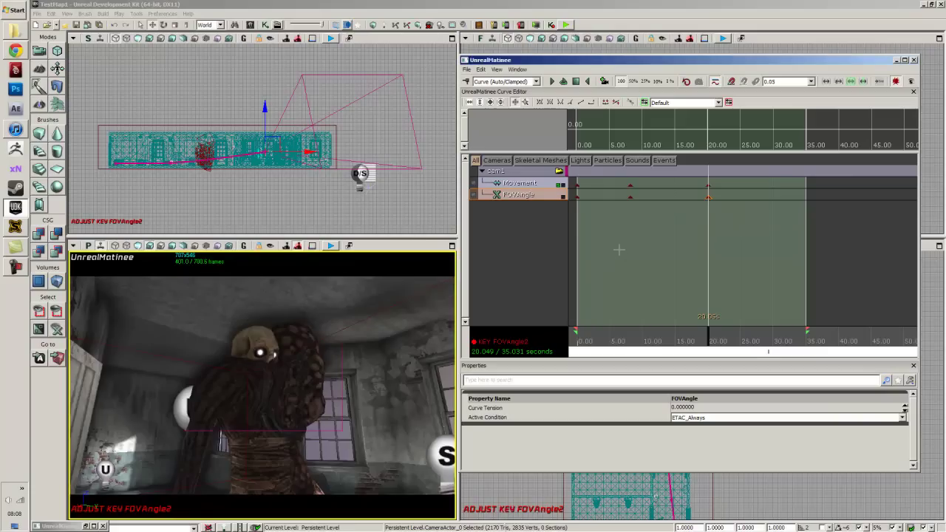
- Pull the camera back on the Movement key at about 20 seconds to frame the whole creature, table and windows
right_click_drag(343, 347, 338, 363)
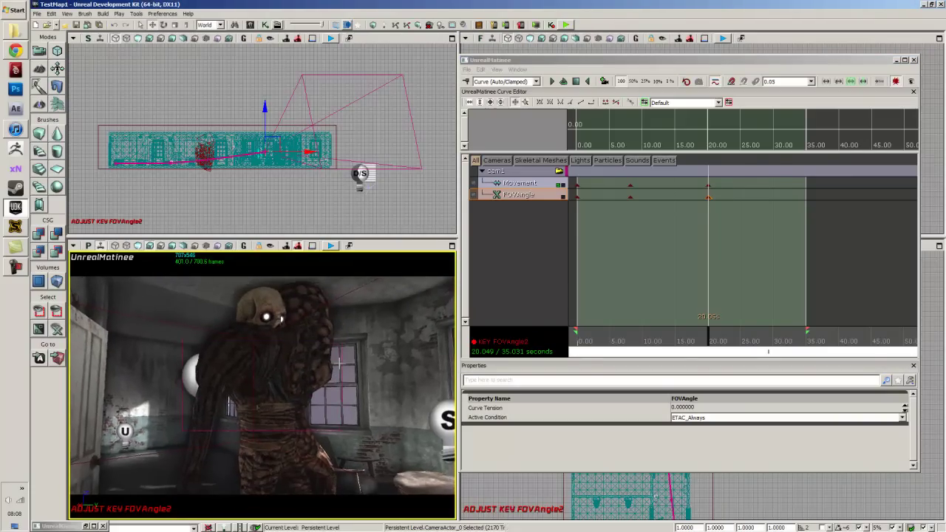
left_click(708, 185)
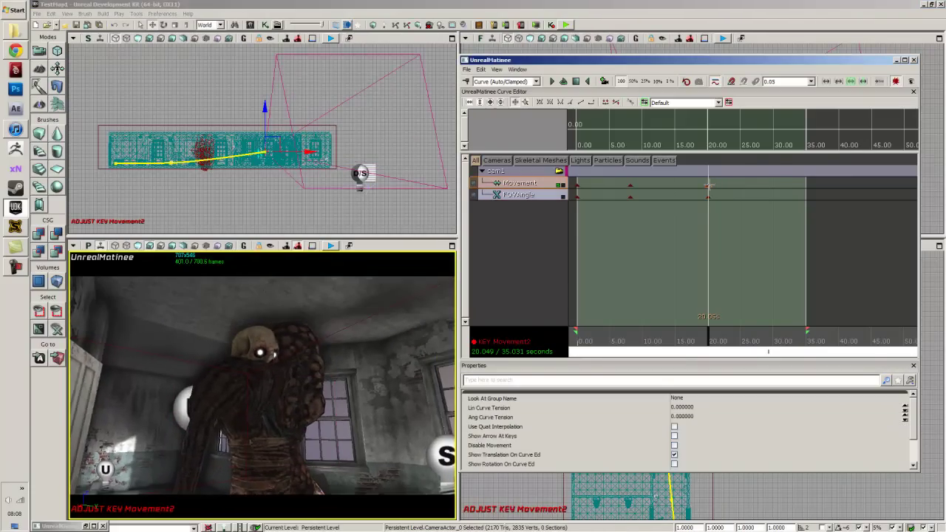
right_click_drag(337, 389, 338, 394)
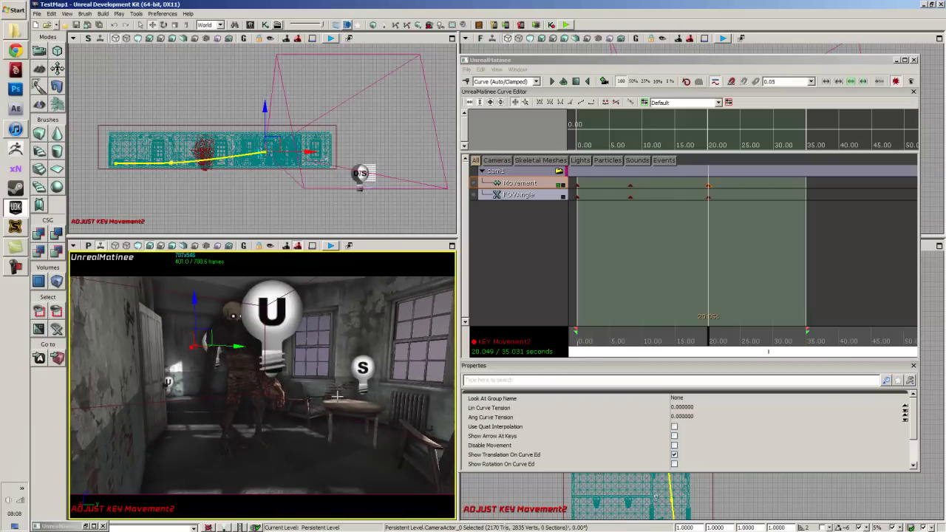
- Play the camera move back from the start to review the new framing
left_click_drag(706, 340, 562, 340)
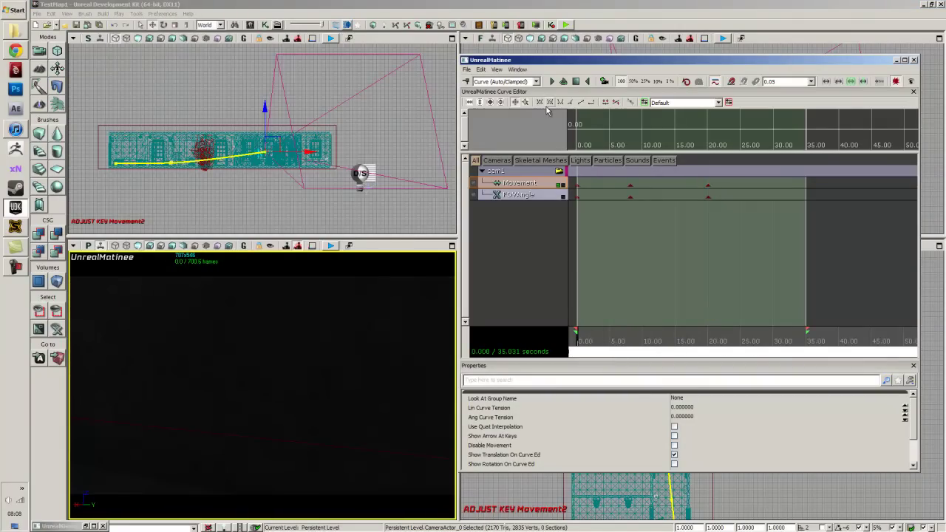
left_click(551, 82)
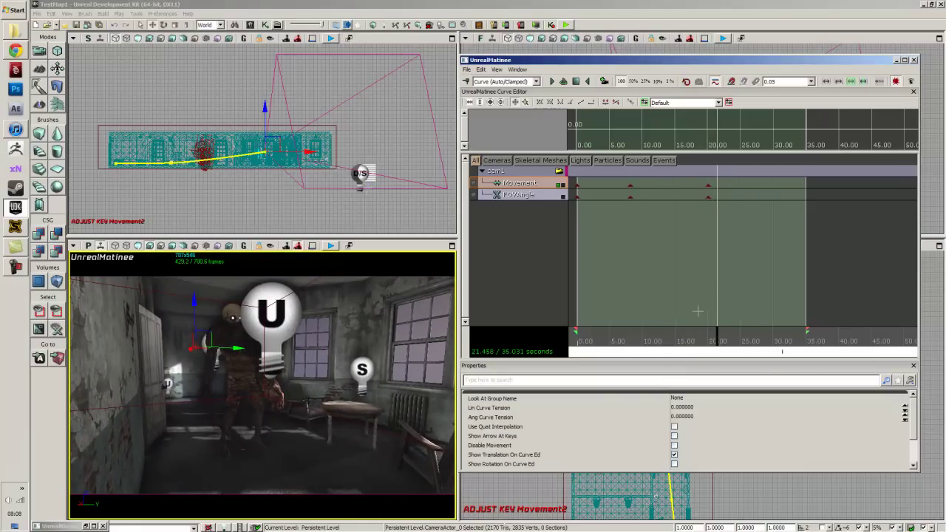
- Select the Movement and FOVAngle keys at about 20 seconds together and check the options for the combined selection
left_click(708, 187)
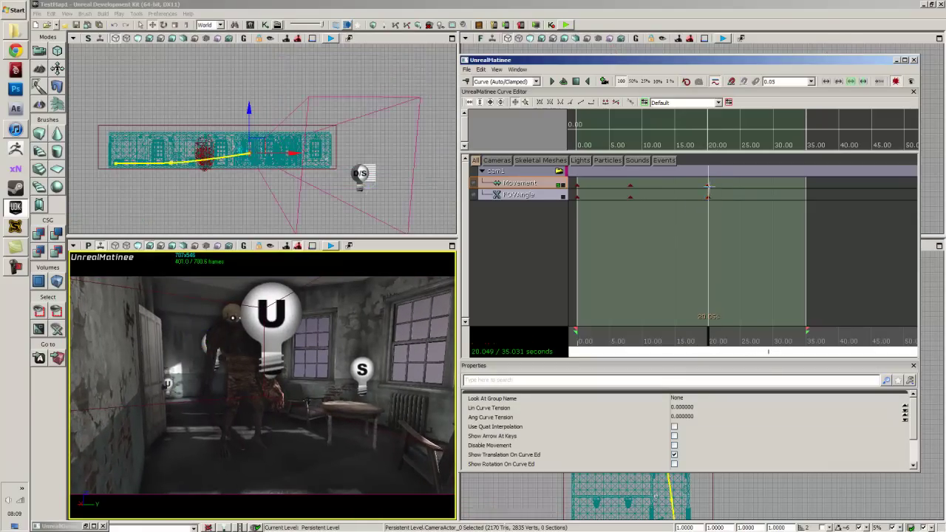
left_click(708, 196)
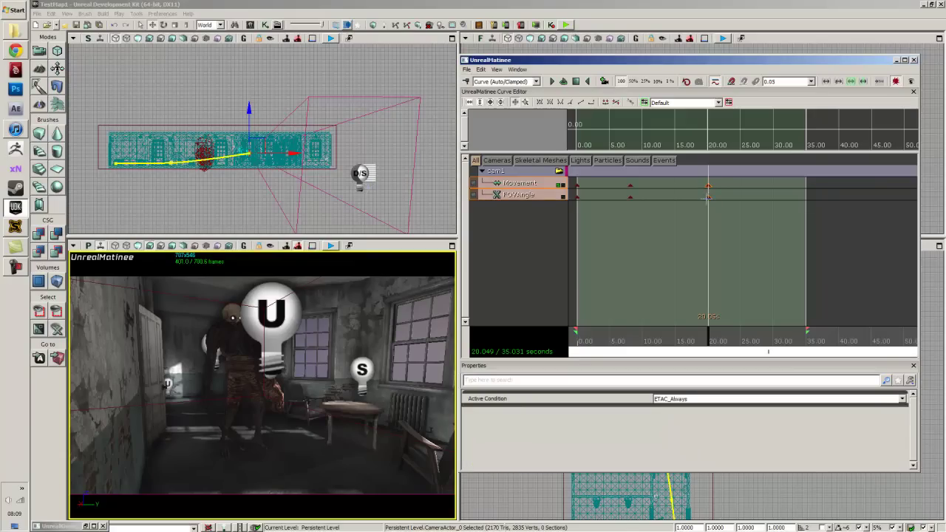
right_click(708, 190)
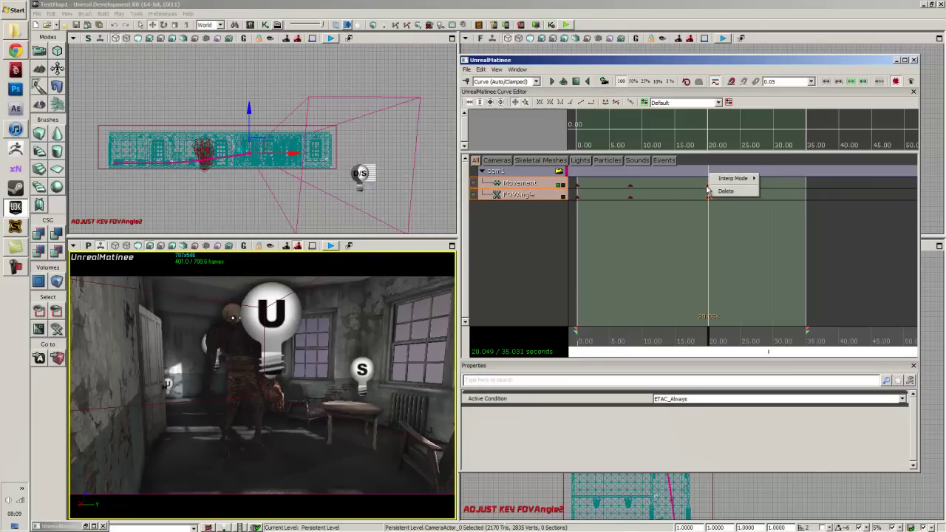
left_click(696, 198)
left_click(708, 198)
left_click(709, 186, "ctrl")
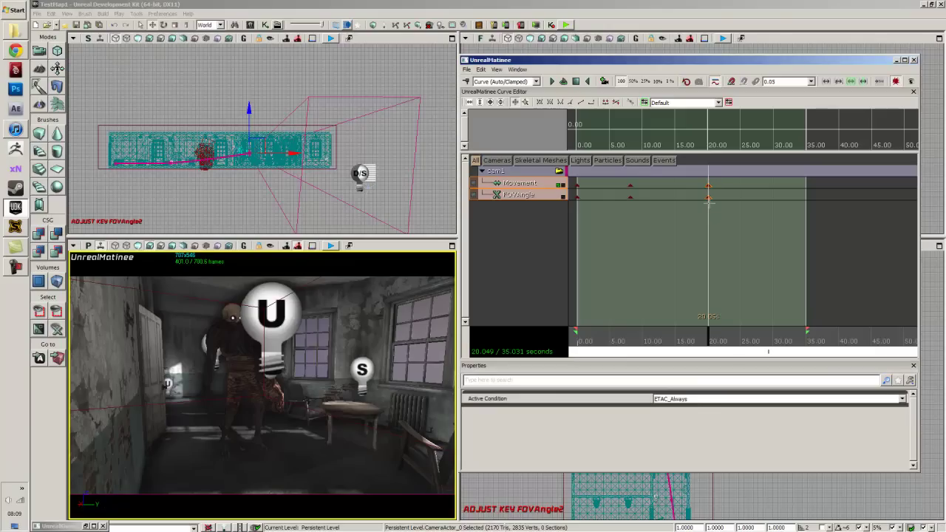
- Compare the views at the FOVAngle keys at about 8.2 and 20 seconds and scrub back to about 18 seconds
left_click(708, 196)
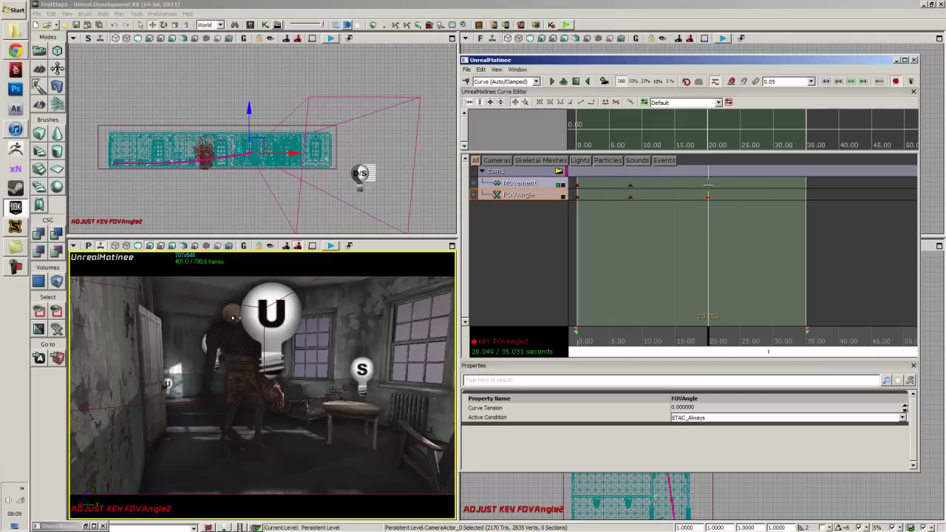
left_click(630, 197)
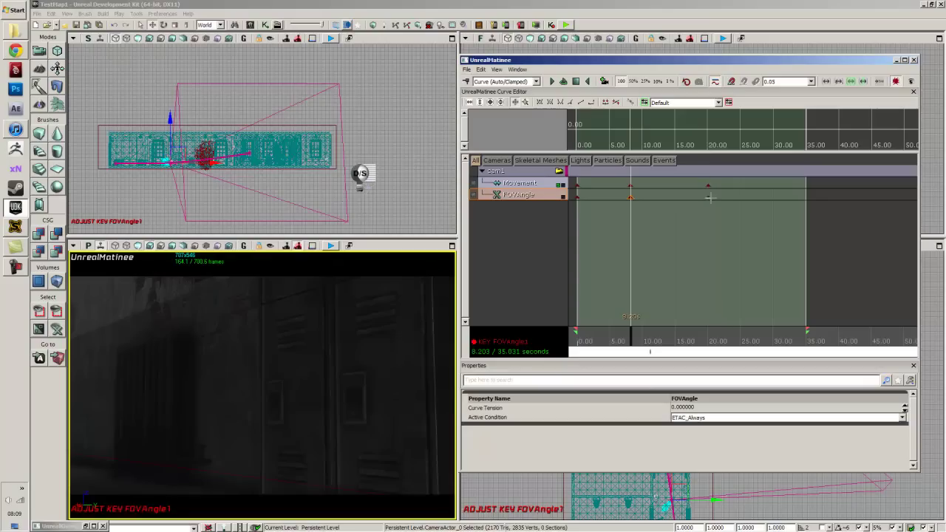
left_click(658, 272)
left_click_drag(621, 183, 602, 202)
left_click(726, 196)
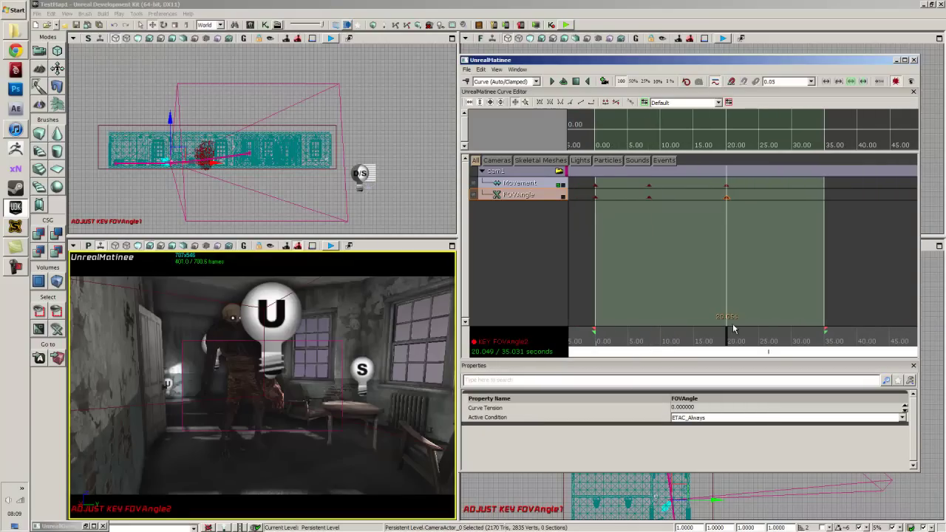
left_click_drag(734, 329, 714, 340)
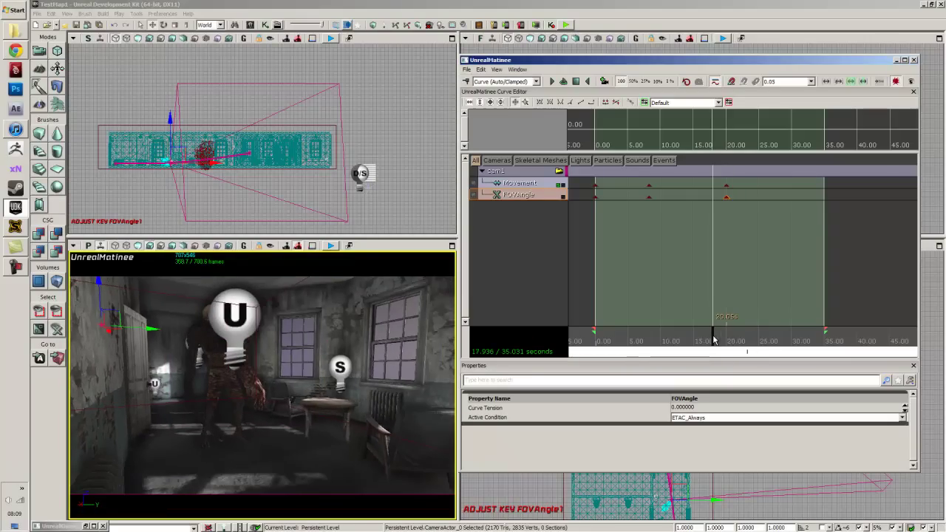
- Move the Movement and FOVAngle keys at about 20 seconds earlier, to about 15 seconds
left_click(726, 185)
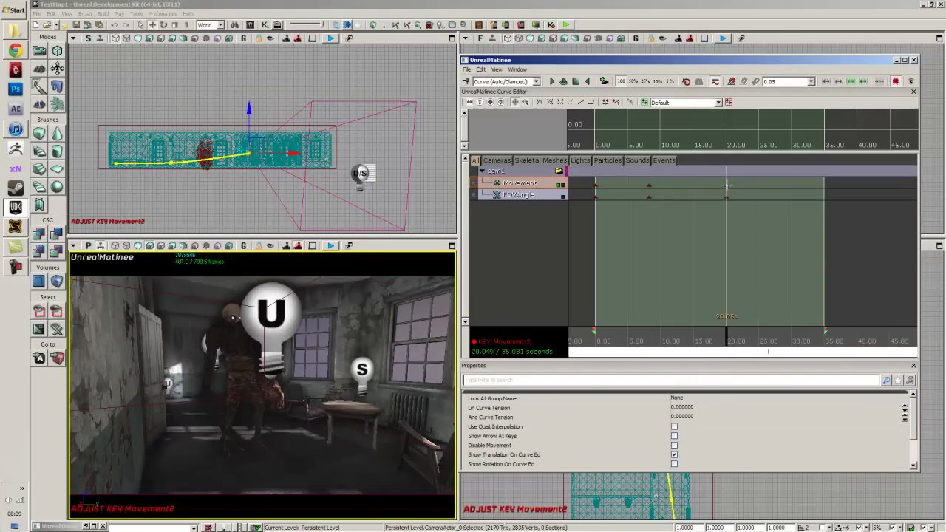
right_click(725, 190)
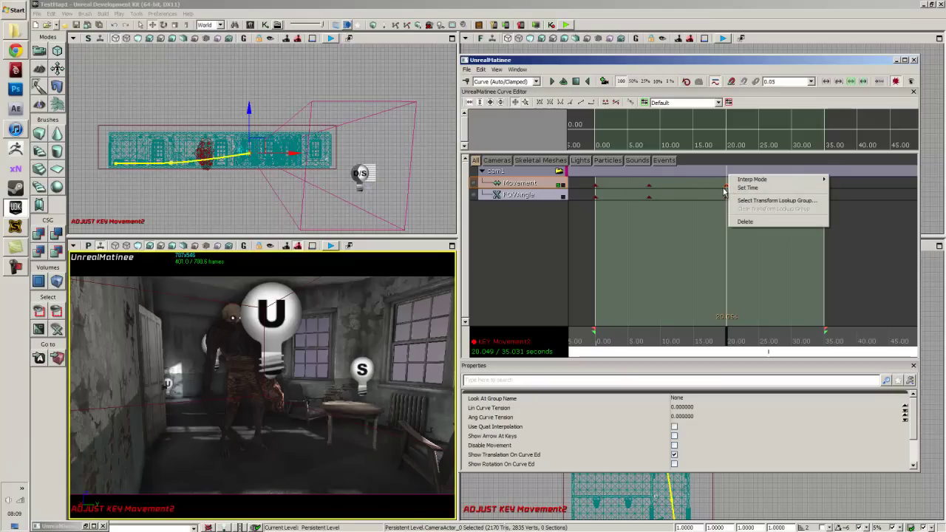
left_click(720, 191)
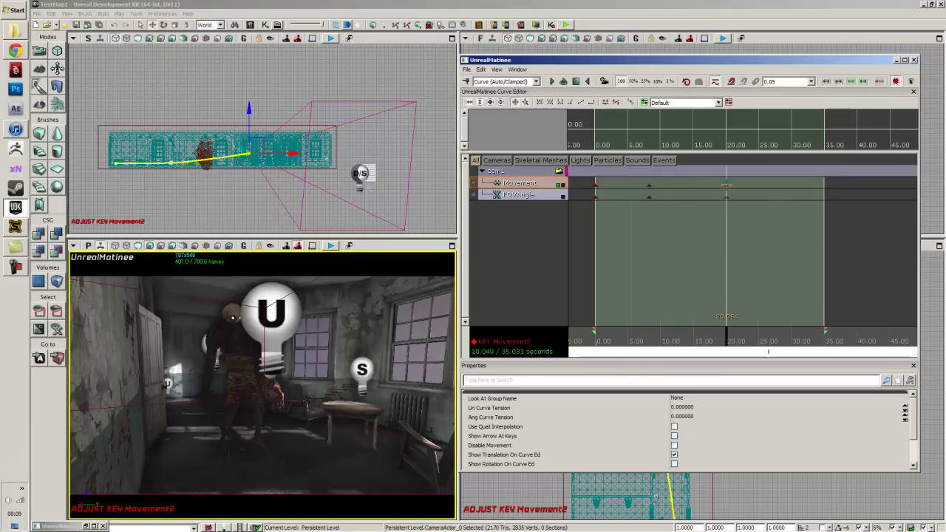
left_click_drag(727, 185, 723, 185, "ctrl")
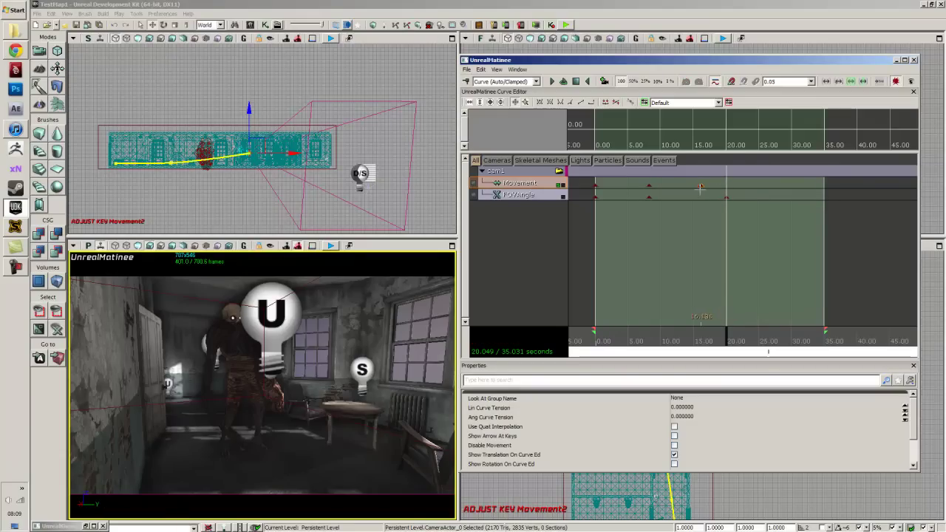
left_click(726, 197)
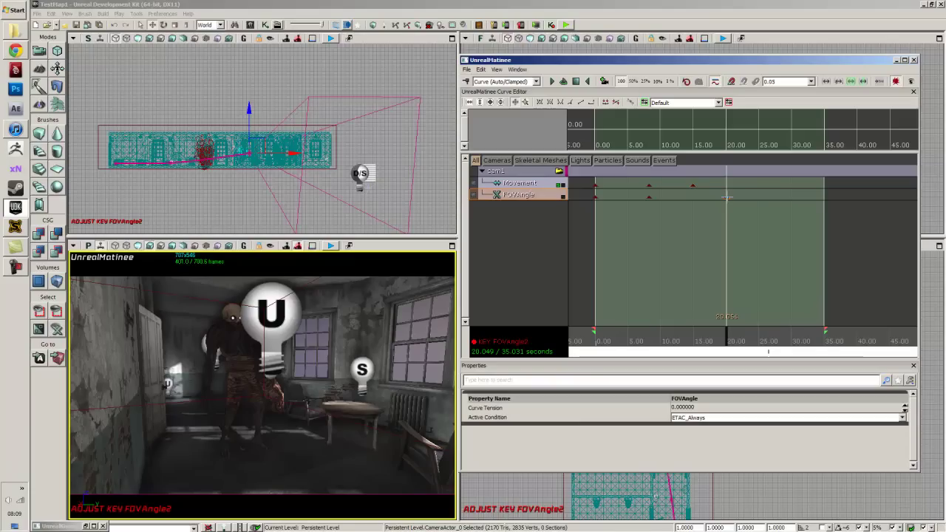
left_click_drag(727, 196, 715, 197, "ctrl")
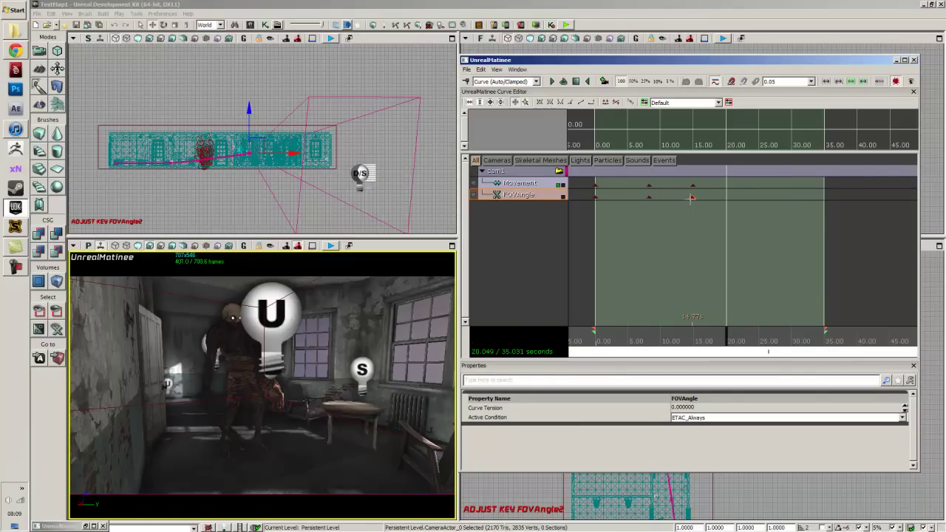
- Move the Movement and FOVAngle keys at about 8.2 seconds together to about 6 seconds
left_click(647, 197)
left_click(649, 185)
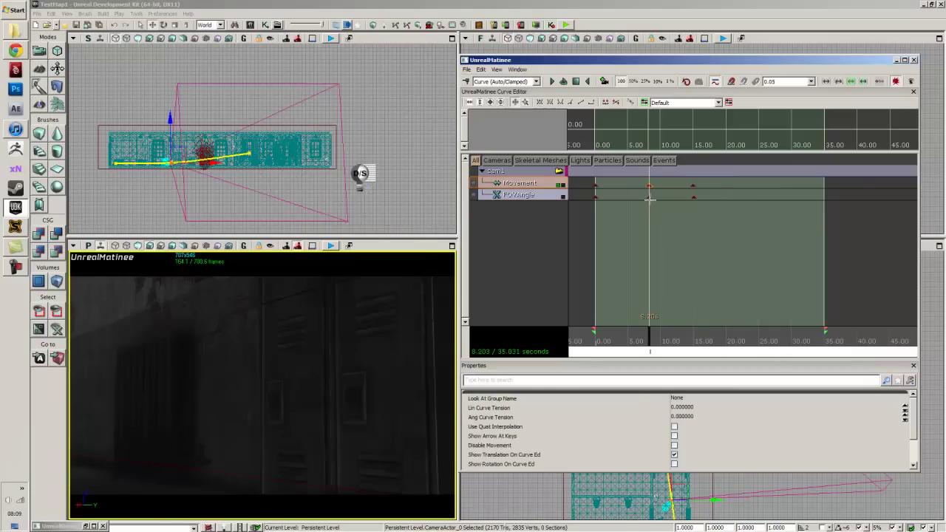
left_click(650, 198)
left_click_drag(649, 196, 634, 204, "ctrl")
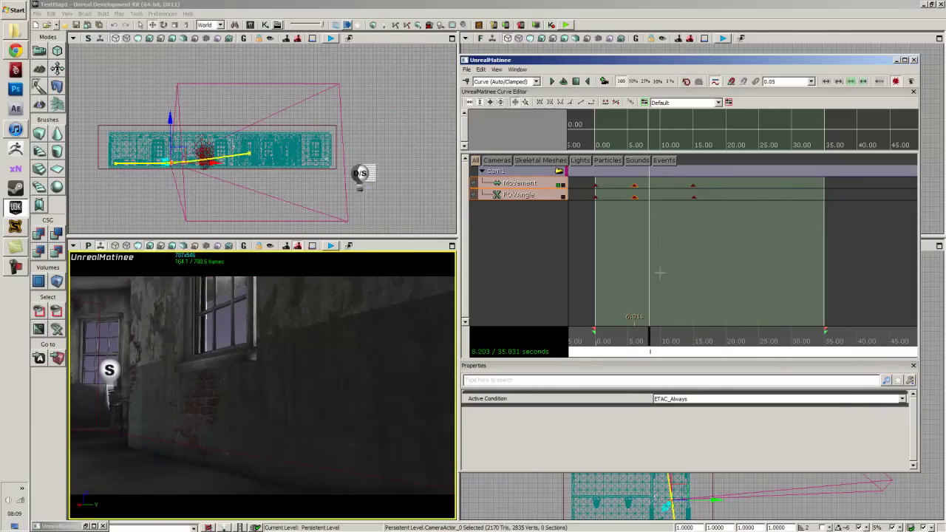
- Play the retimed camera move from the start and scrub from the last key to about 20 seconds
left_click_drag(649, 340, 595, 341)
key("space")
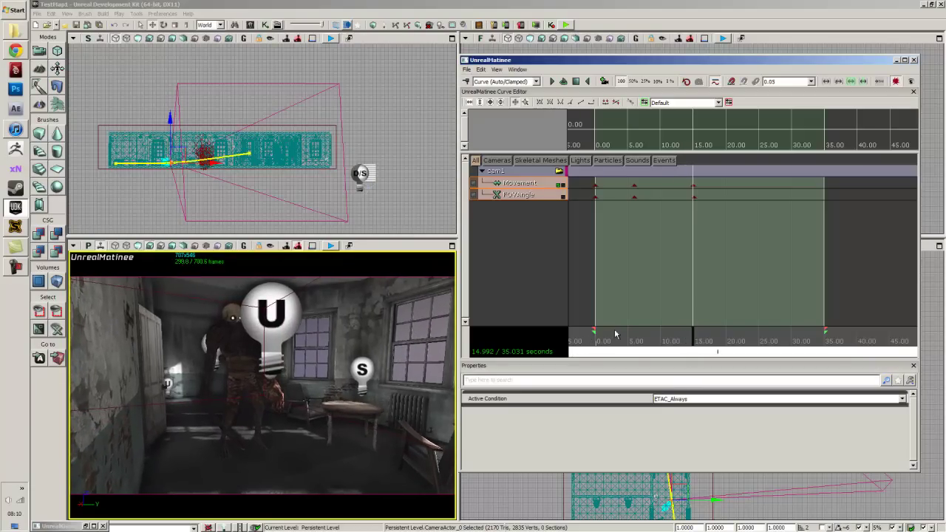
left_click_drag(694, 338, 729, 334)
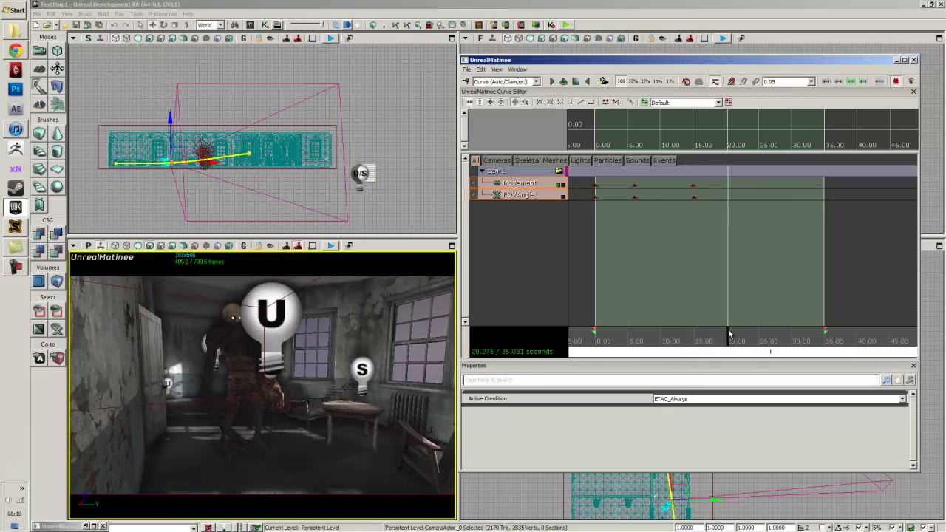
- Reframe the camera close on the creature's head and upper body and add a Movement key at about 20 seconds
left_click_drag(731, 334, 727, 334)
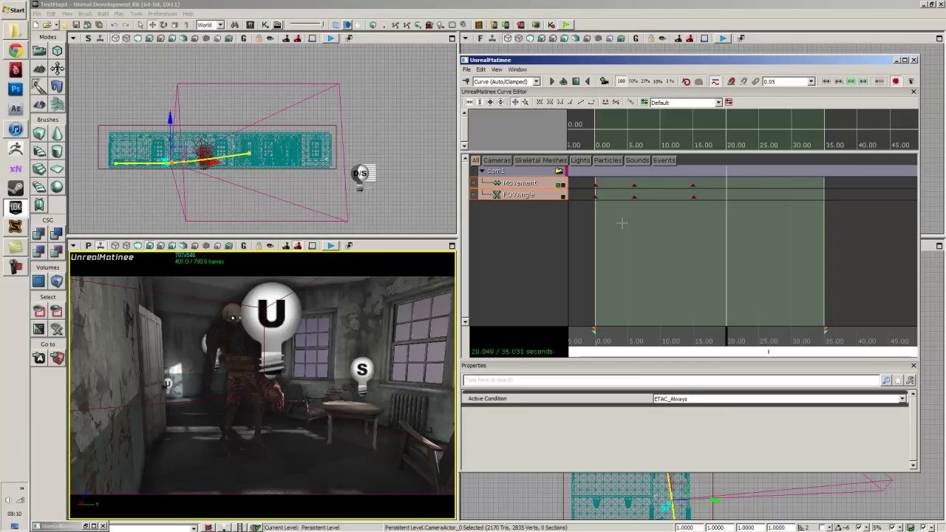
left_click(528, 186)
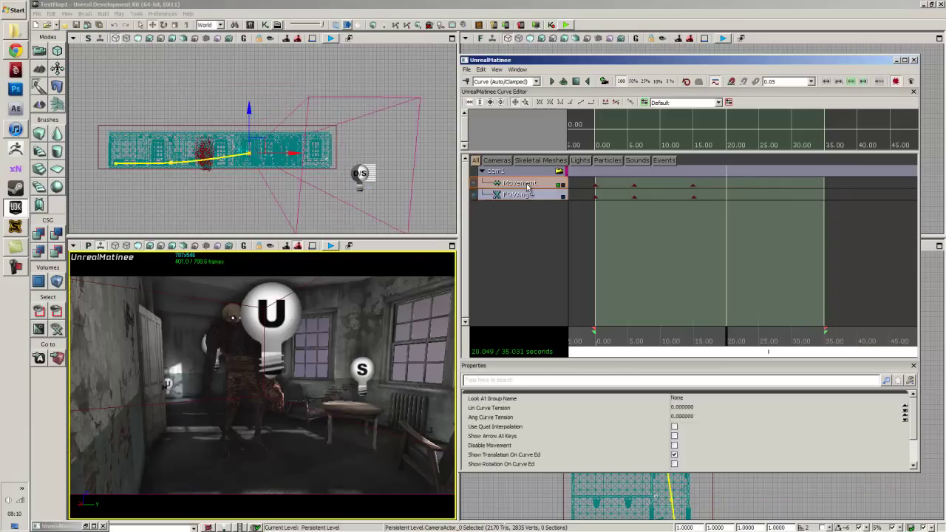
right_click_drag(379, 294, 375, 295)
left_click_drag(264, 330, 231, 334)
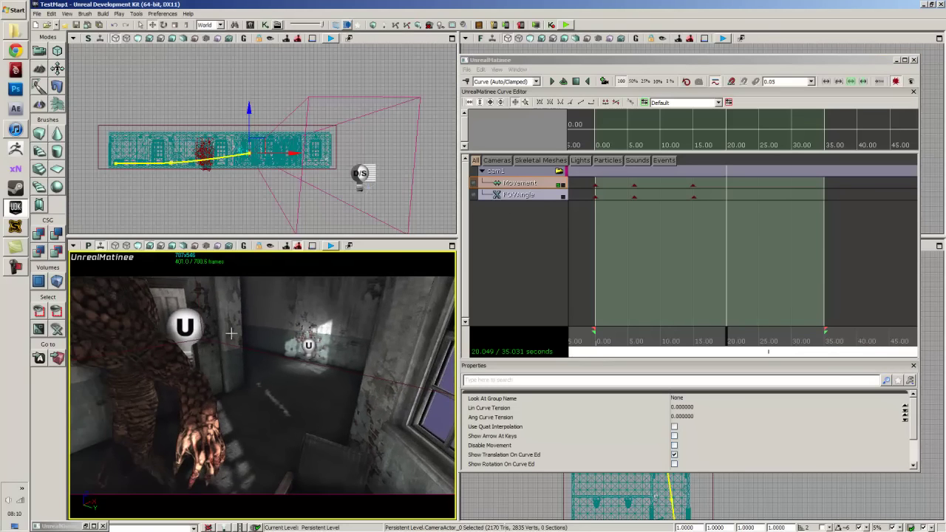
left_click_drag(351, 335, 293, 323)
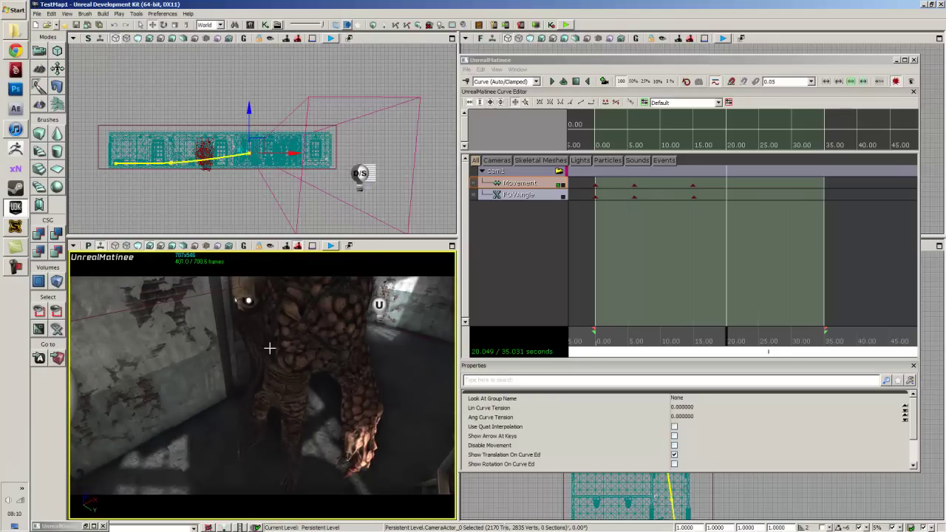
left_click_drag(270, 347, 283, 305)
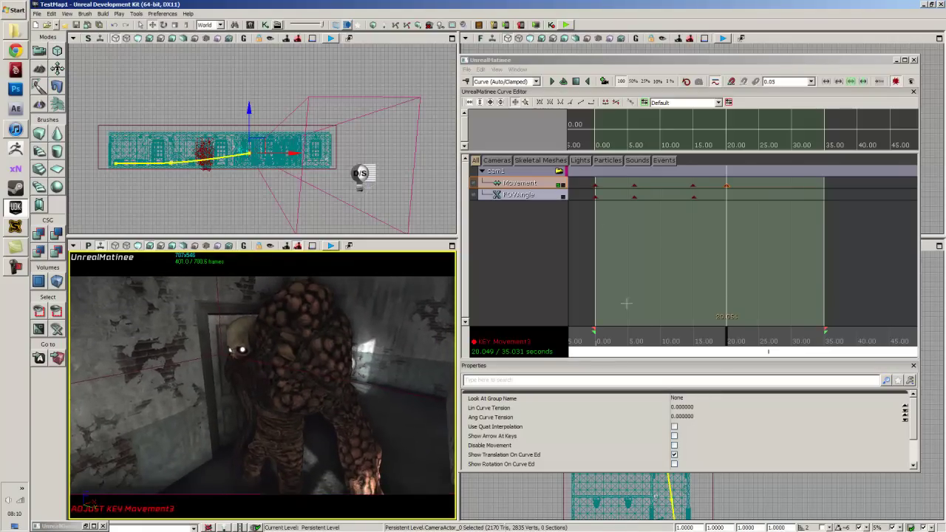
left_click_drag(736, 337, 694, 340)
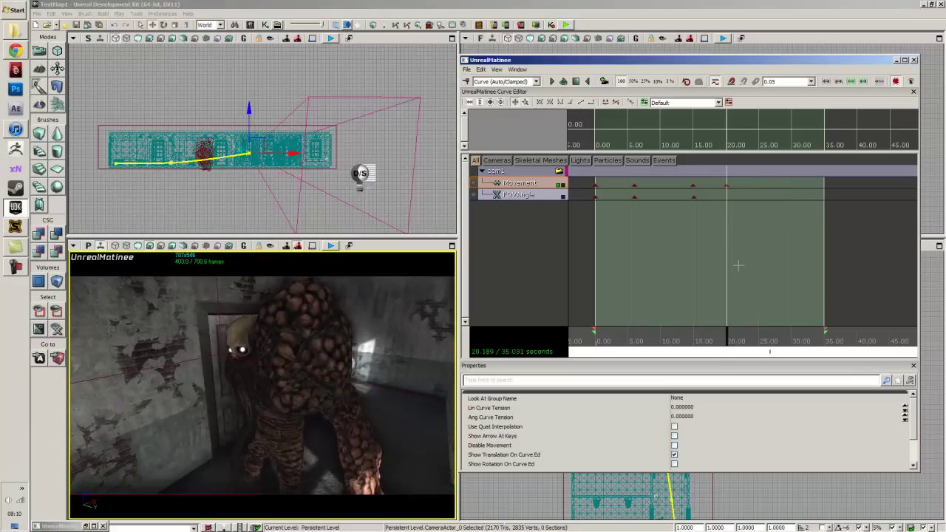
- At about 26.3 seconds, frame a close-up of the creature's clawed hand, add a Movement key and scrub through the move
left_click_drag(728, 332, 768, 330)
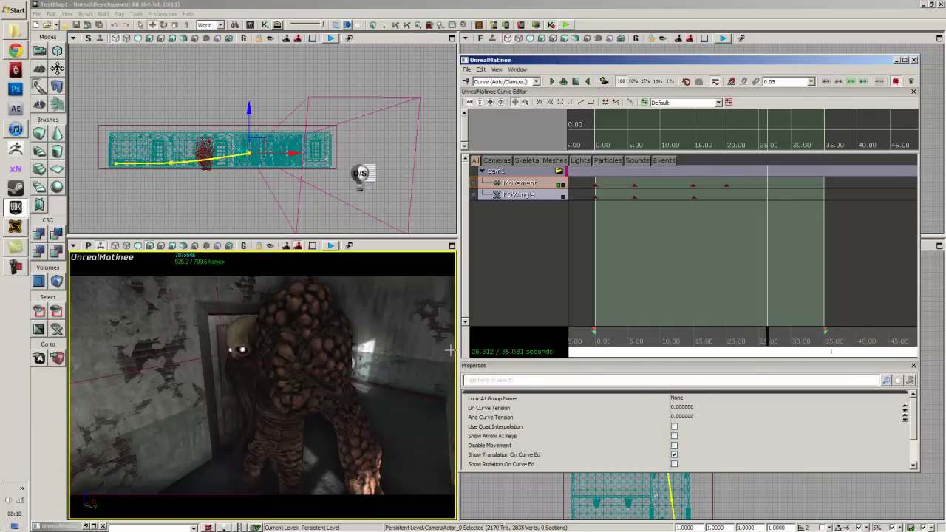
left_click(395, 368)
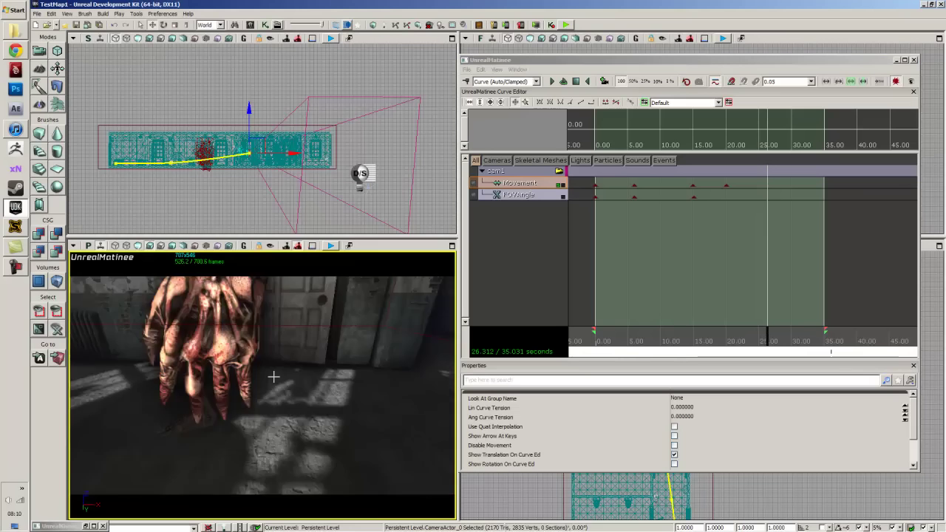
mouse_move(286, 356)
right_mouse_down()
mouse_move(274, 348)
mouse_move(294, 363)
right_mouse_up()
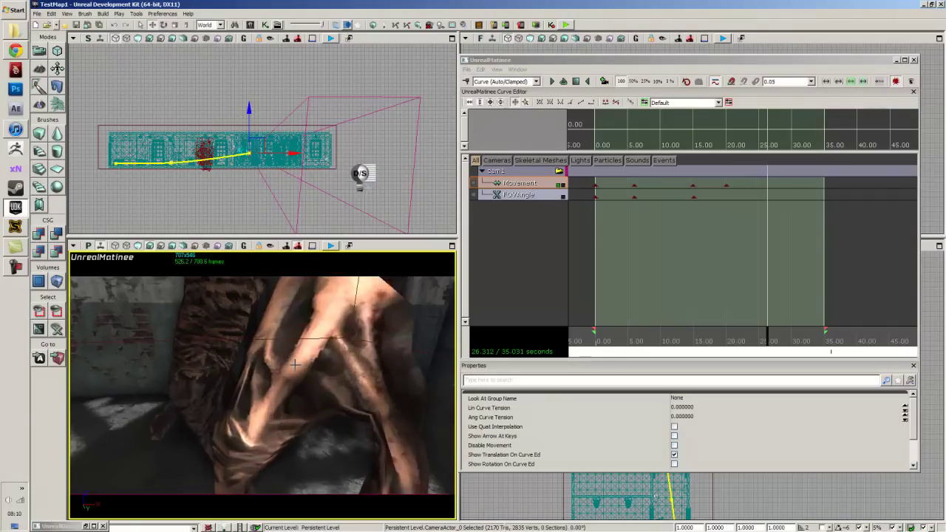
right_click_drag(291, 362, 294, 355)
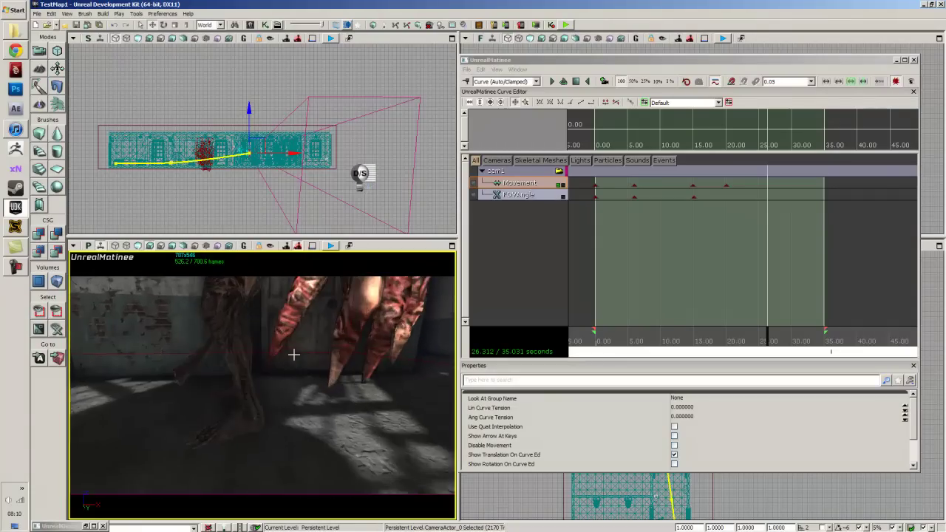
right_click_drag(301, 318, 298, 343)
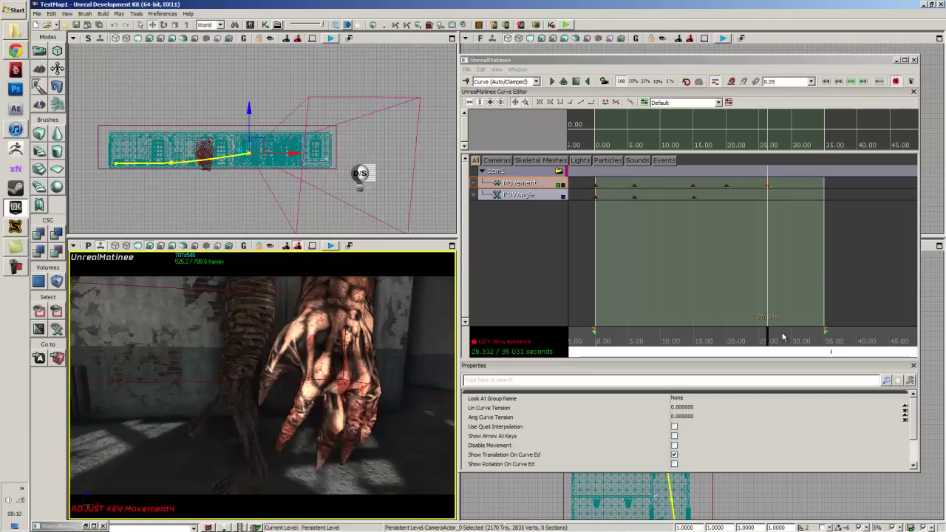
mouse_move(783, 337)
left_mouse_down()
mouse_move(714, 339)
mouse_move(722, 340)
left_mouse_up()
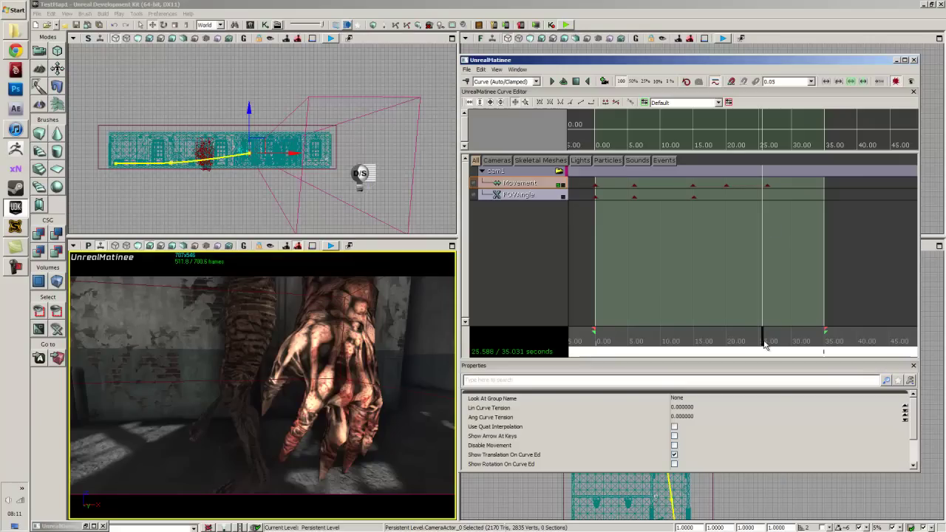
- Add a FOVAngle key at about 25.7 seconds and adjust its value to widen the view of the creature's hand
left_click(562, 195)
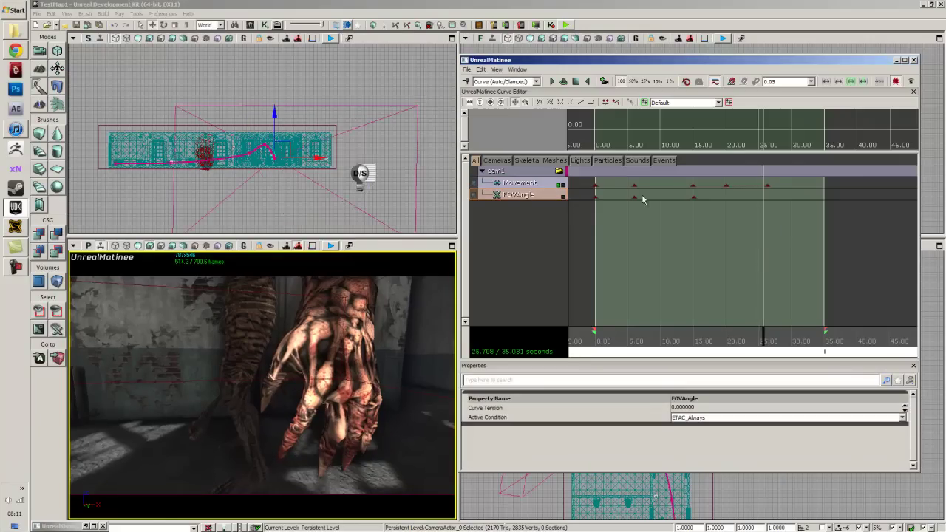
key("Return")
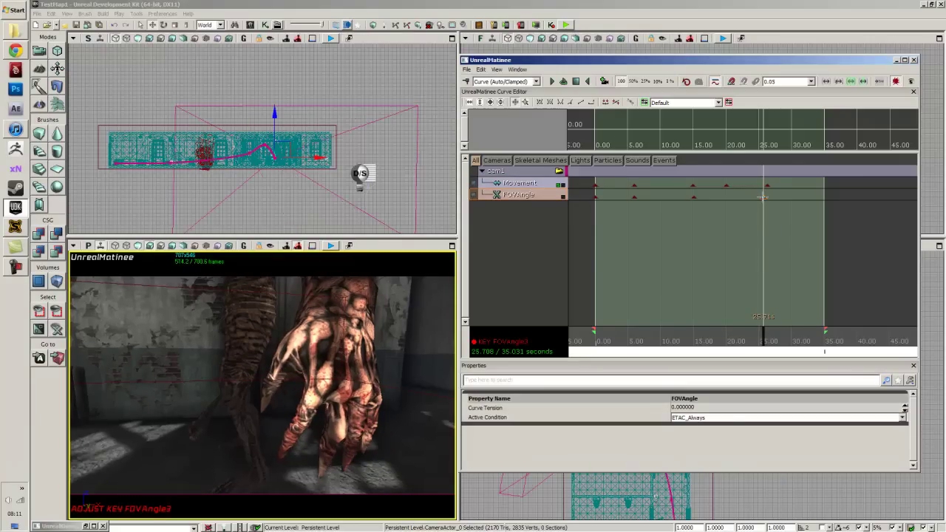
right_click(762, 197)
left_click(783, 206)
left_click(468, 281)
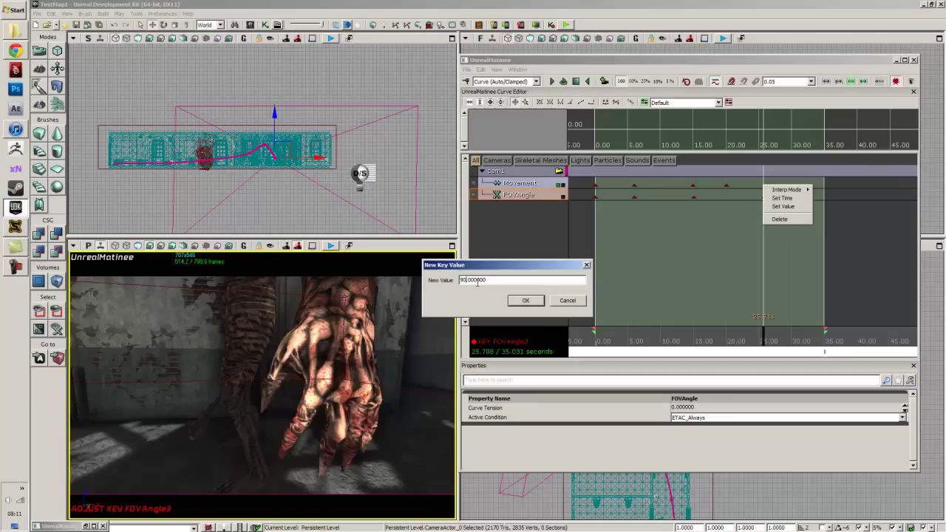
key("Return")
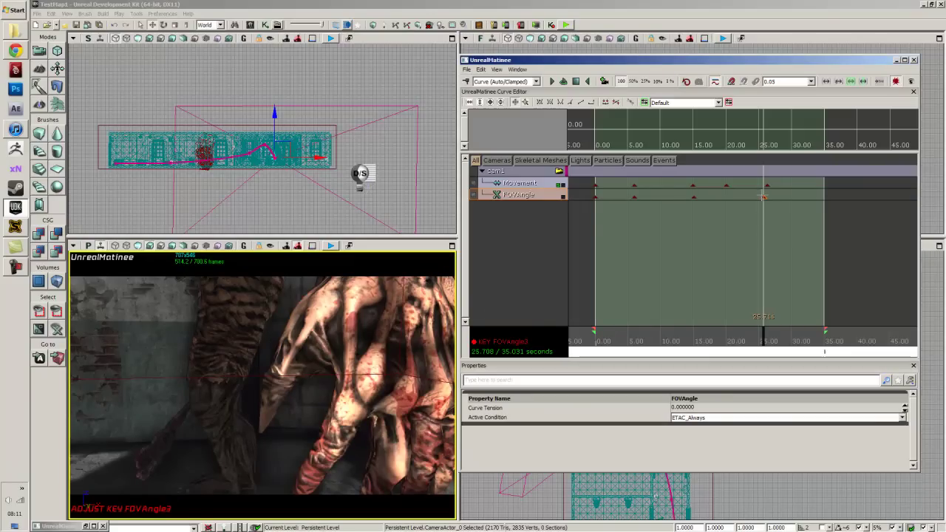
right_click(762, 197)
left_click(783, 206)
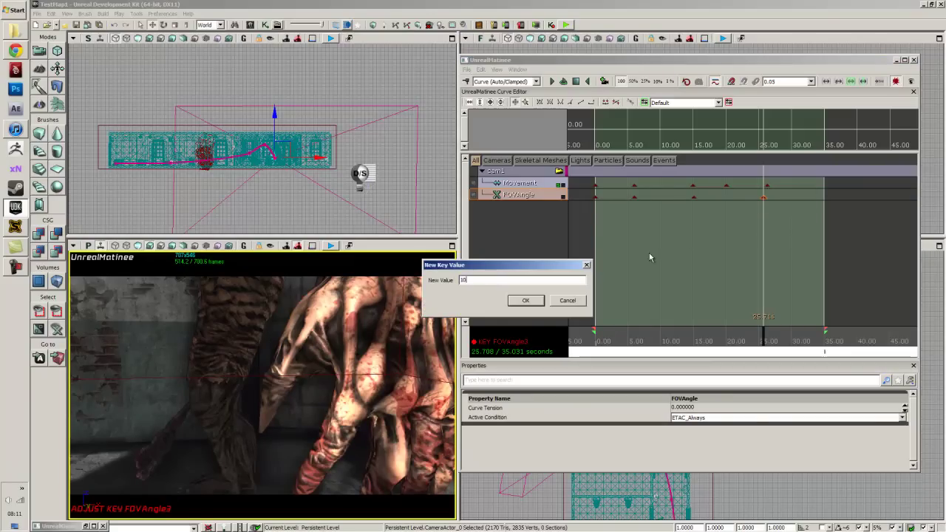
type("10")
key("Return")
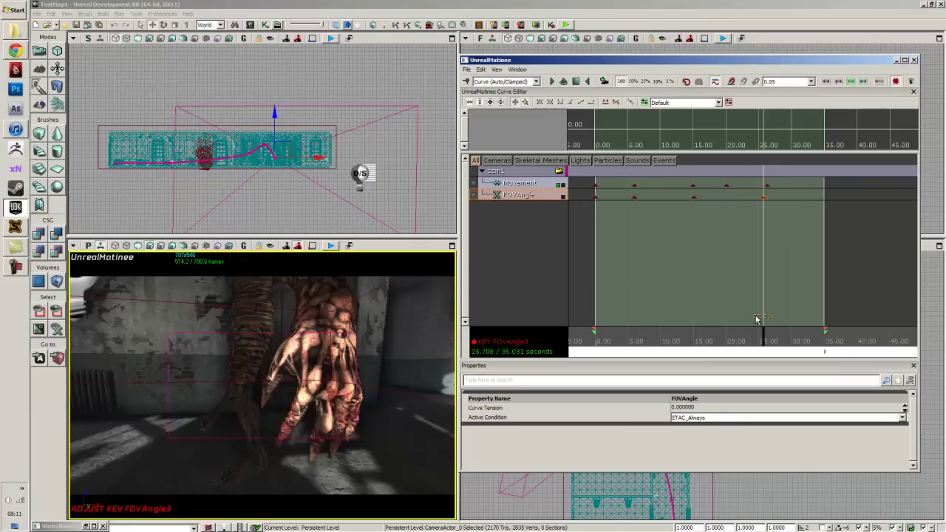
- At about 32.9 seconds, reframe the camera to a low, tilted view of the creature and windows and add a Movement key
left_click_drag(761, 334, 811, 334)
left_click(518, 183)
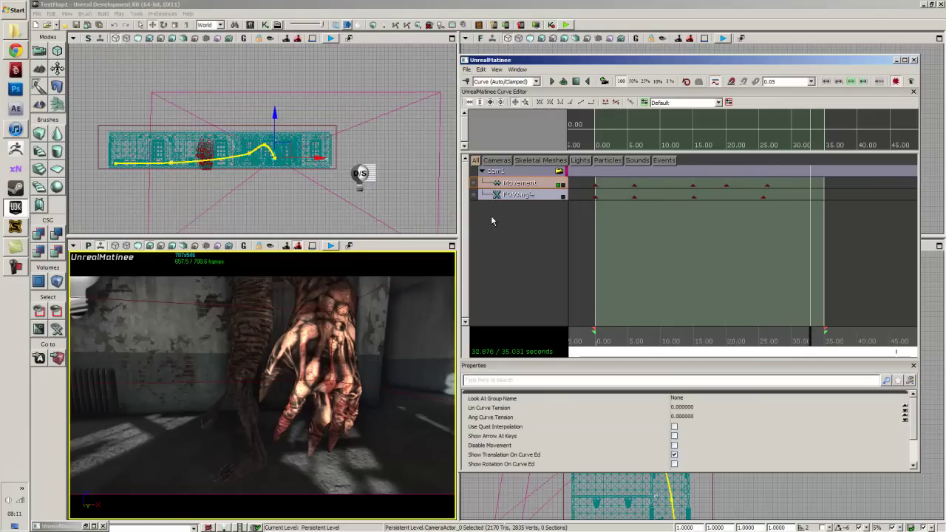
left_click(376, 320)
right_click_drag(376, 319, 123, 266)
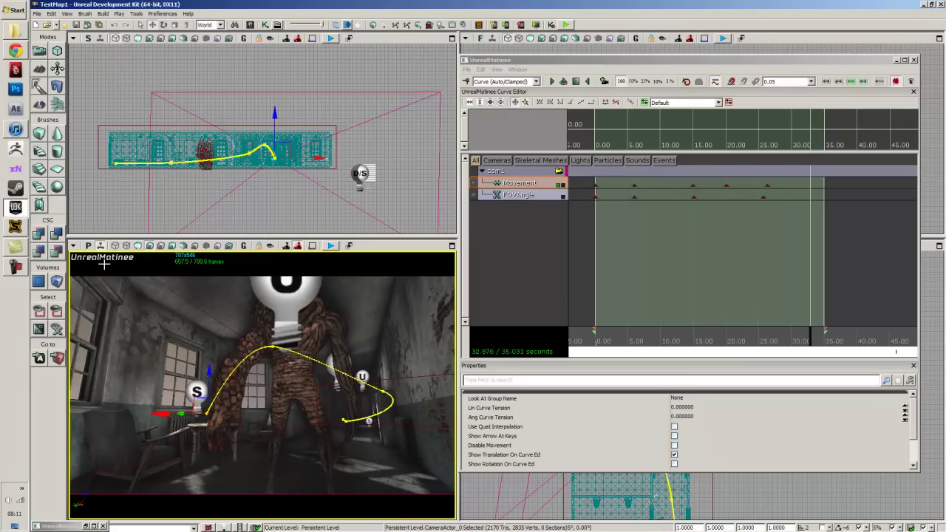
left_click_drag(105, 262, 103, 277)
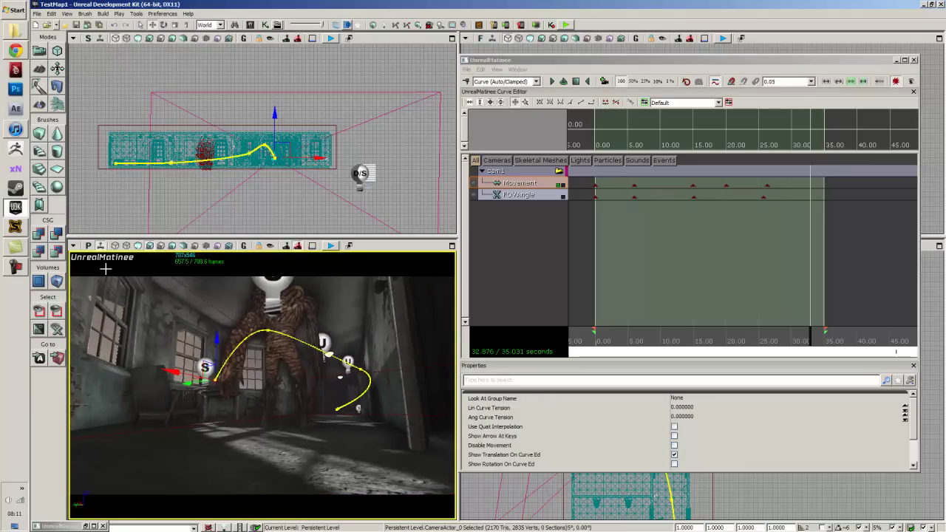
mouse_move(106, 269)
right_mouse_down()
mouse_move(120, 269)
mouse_move(101, 271)
right_mouse_up()
left_click_drag(102, 271, 77, 261)
right_click_drag(77, 261, 77, 259)
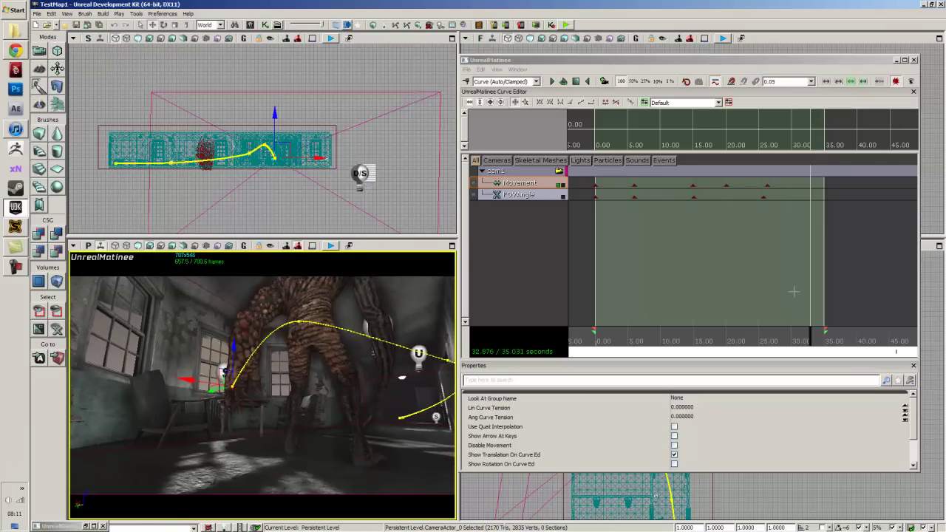
key("Return")
- Add a FOVAngle key at about 32.9 seconds and change its value to narrow the field of view
left_click(707, 224)
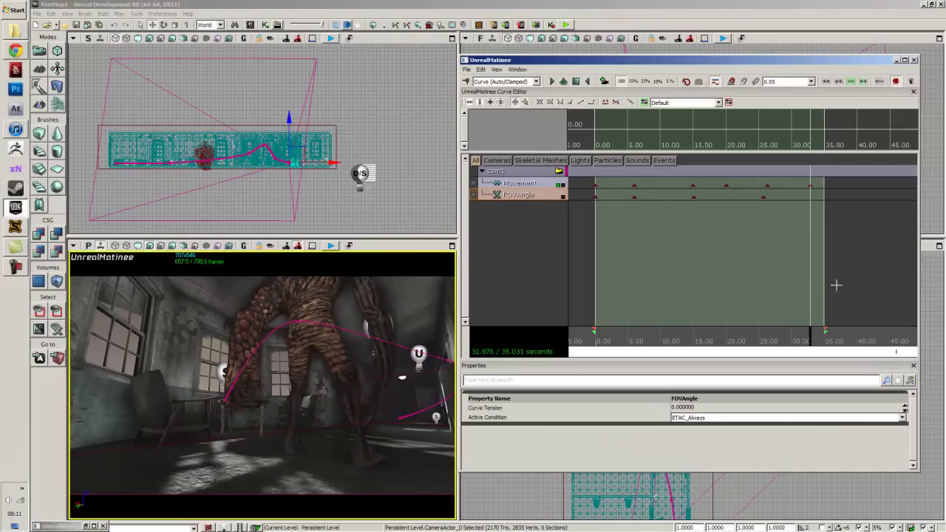
key("Return")
right_click(811, 197)
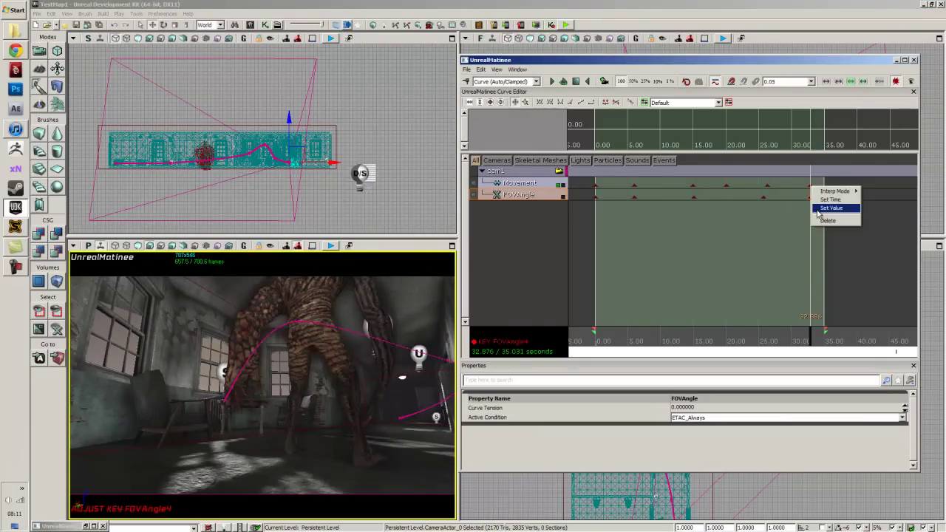
left_click(831, 207)
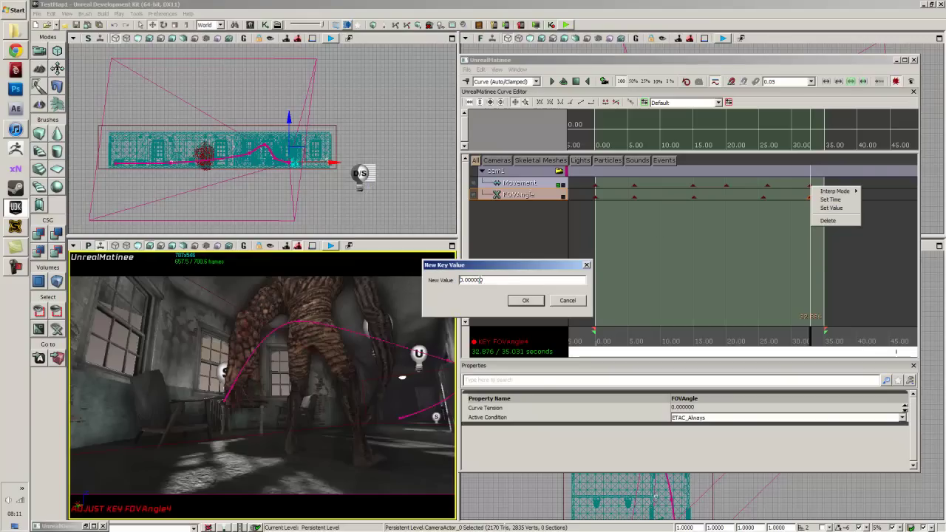
key("Return")
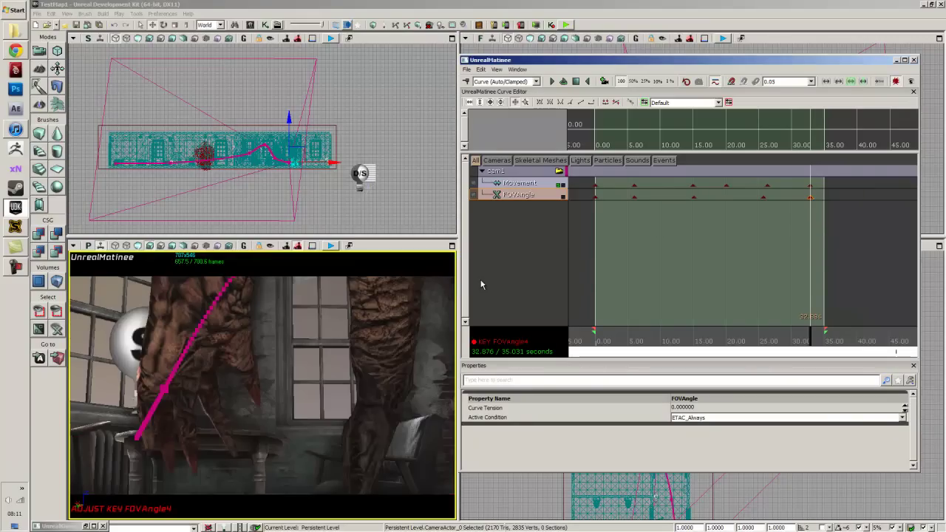
- Set a new, slightly wider value on the FOVAngle key at about 32.9 seconds and check the framing of the creature's legs
right_click_drag(357, 379, 357, 388)
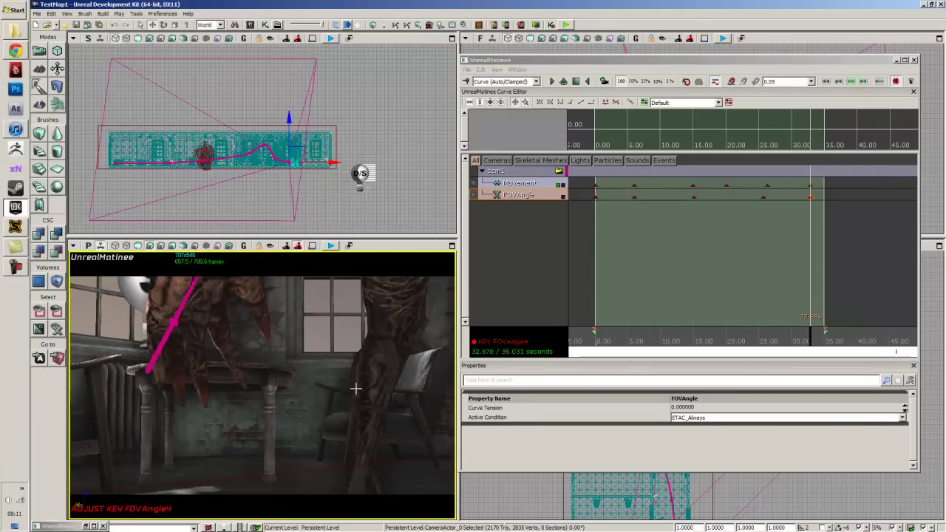
right_click(810, 198)
left_click(830, 208)
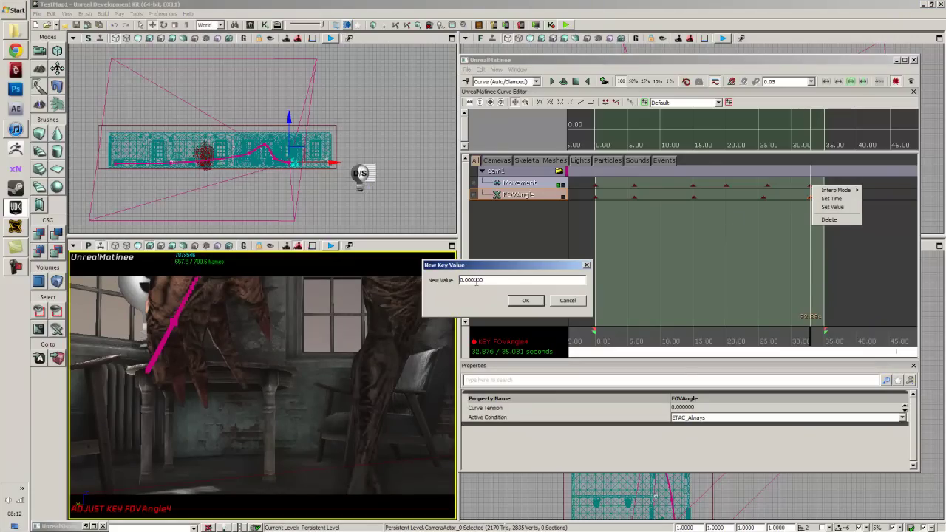
key("Return")
right_click_drag(332, 350, 333, 356)
left_click_drag(332, 356, 332, 359)
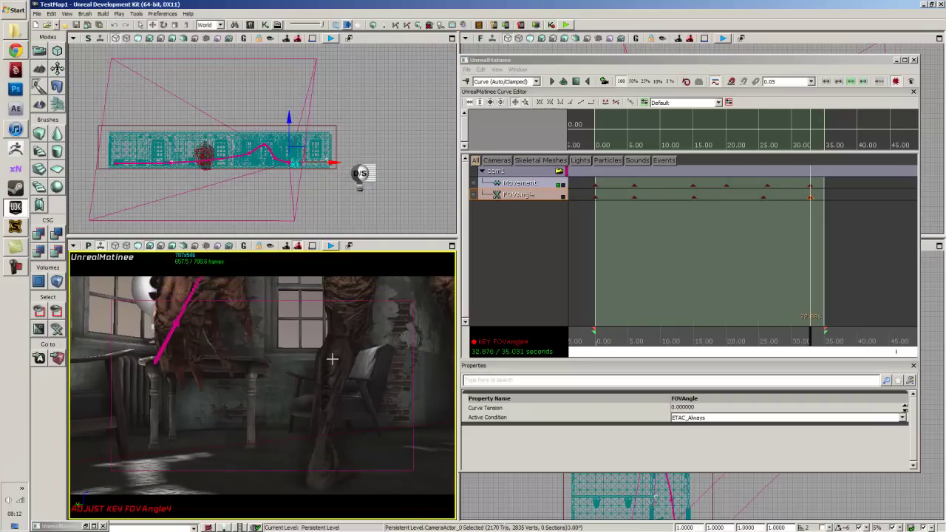
- Play the camera move from about 10.8 seconds and scrub back to about 12.2 seconds
left_click_drag(809, 336, 667, 336)
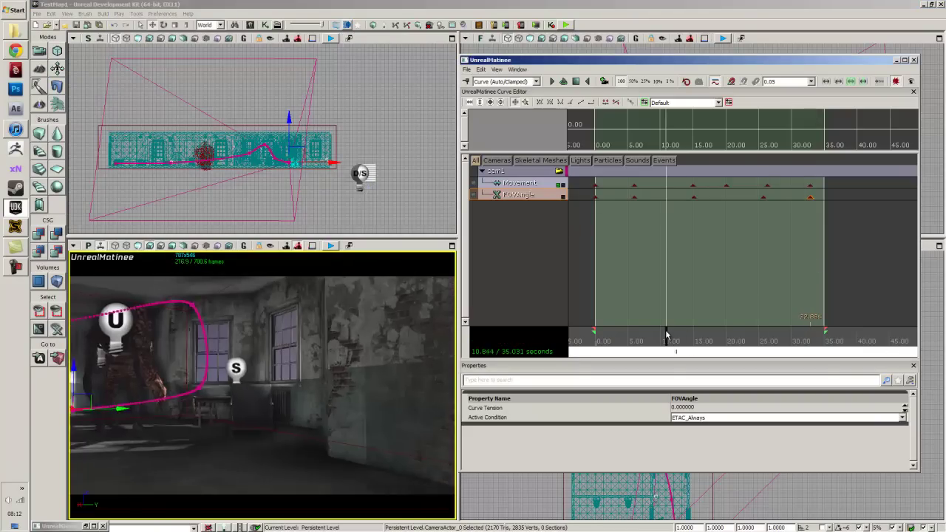
key("space")
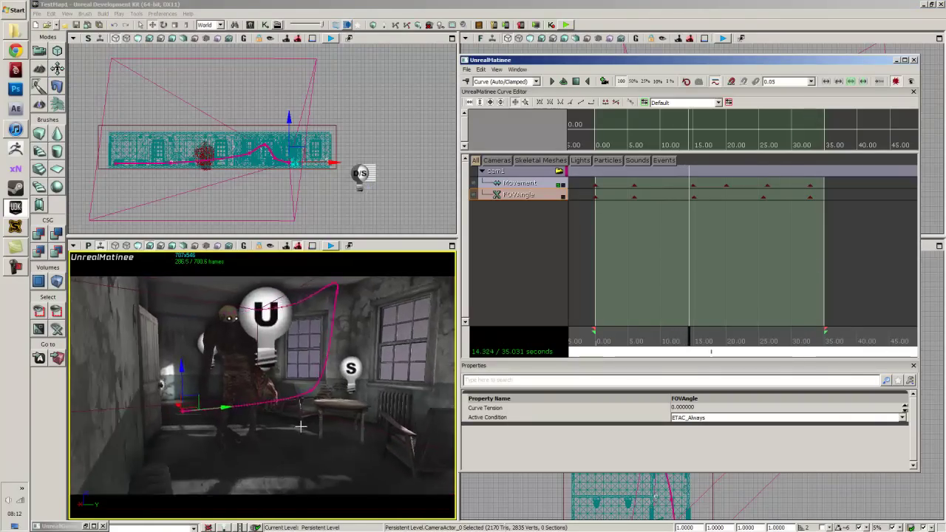
left_click(300, 426)
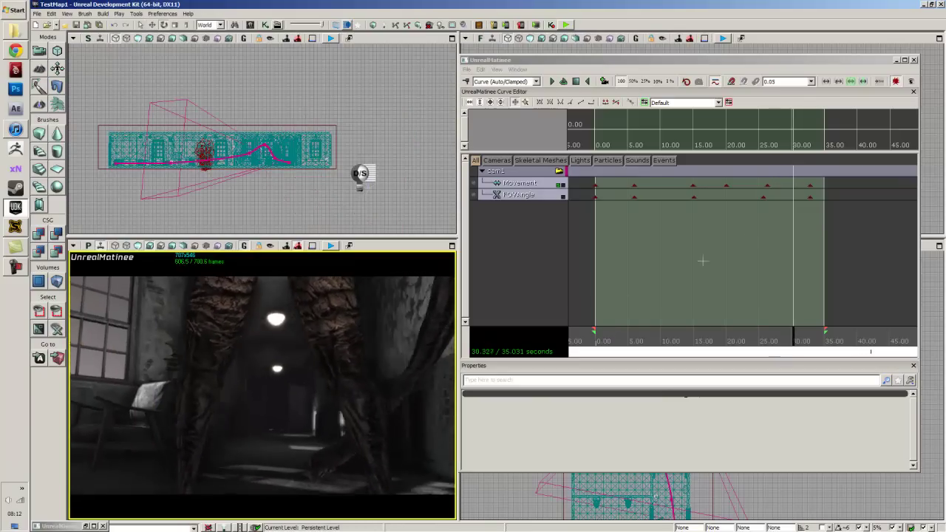
left_click(775, 322)
left_click_drag(793, 337, 676, 345)
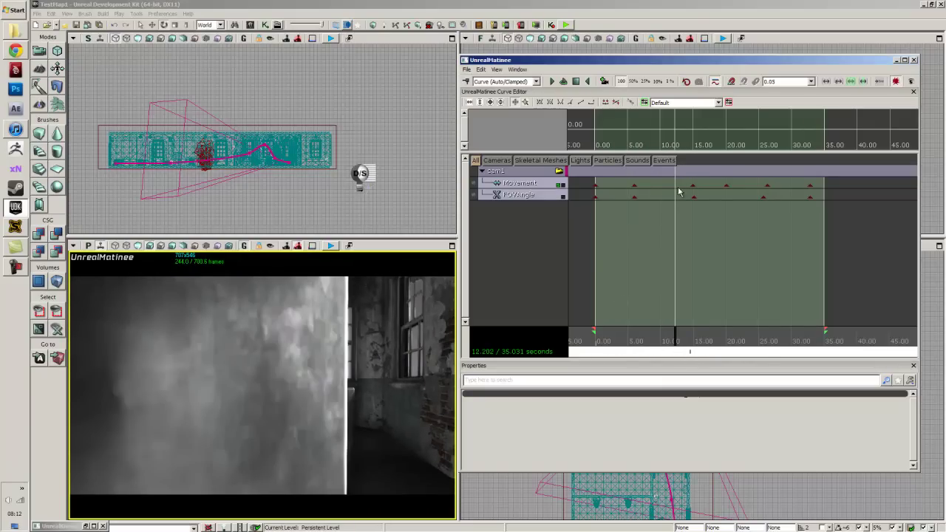
- At about 12.2 seconds, reframe the camera to show the creature, chairs and windows of the room and add a Movement key
left_click(299, 350)
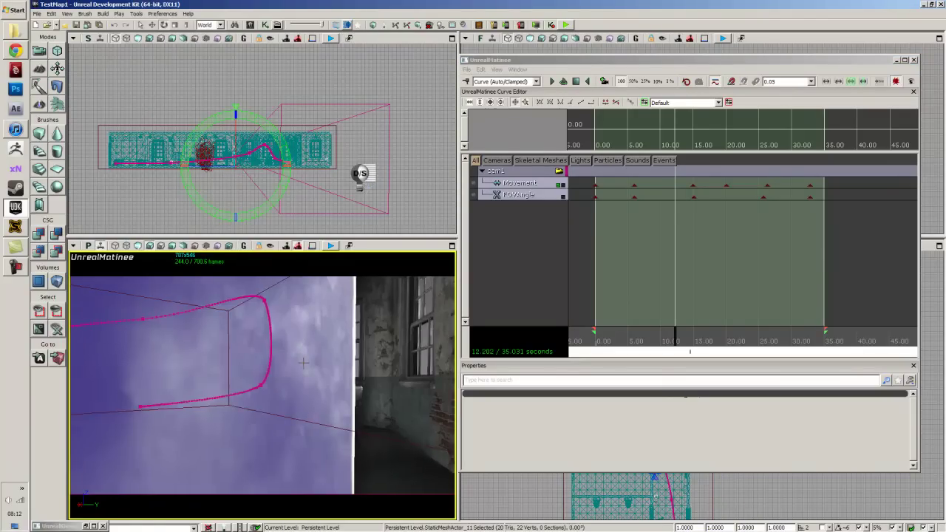
right_click_drag(303, 362, 296, 373)
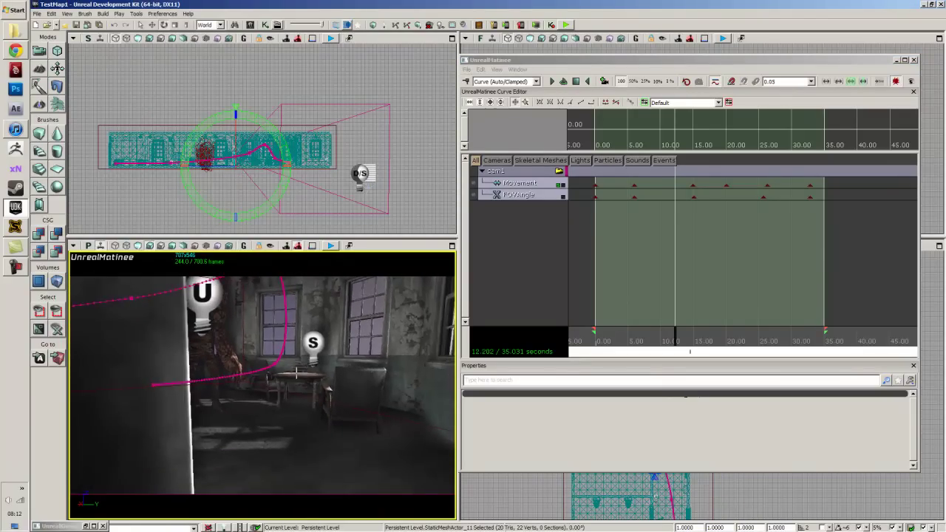
left_click_drag(295, 374, 293, 376)
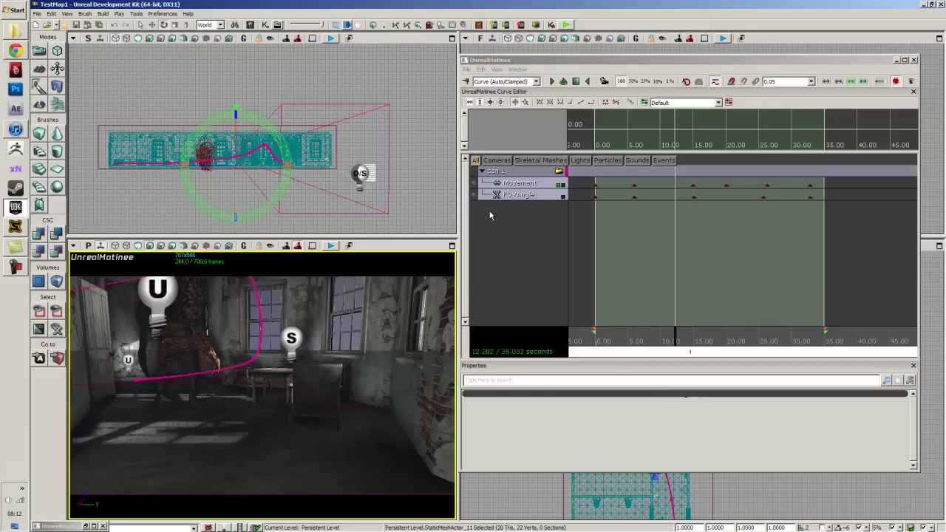
left_click(520, 183)
key("Return")
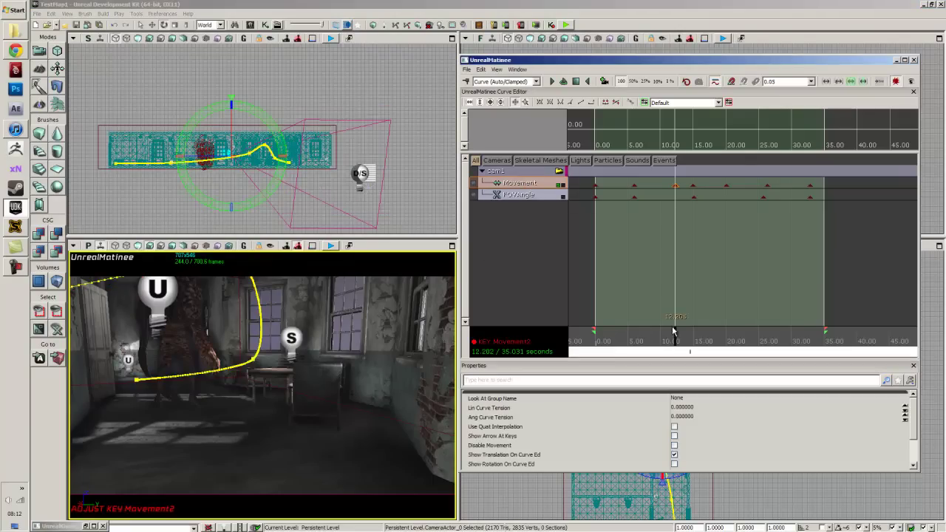
- Delete the Movement key at about 14.8 seconds, then replay the camera move from about 10 seconds
left_click_drag(673, 332, 694, 341)
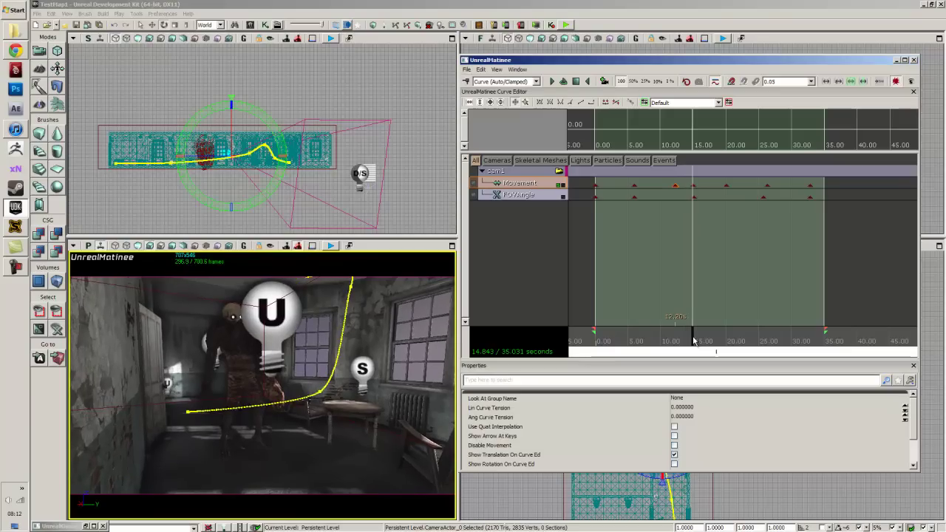
left_click(675, 185)
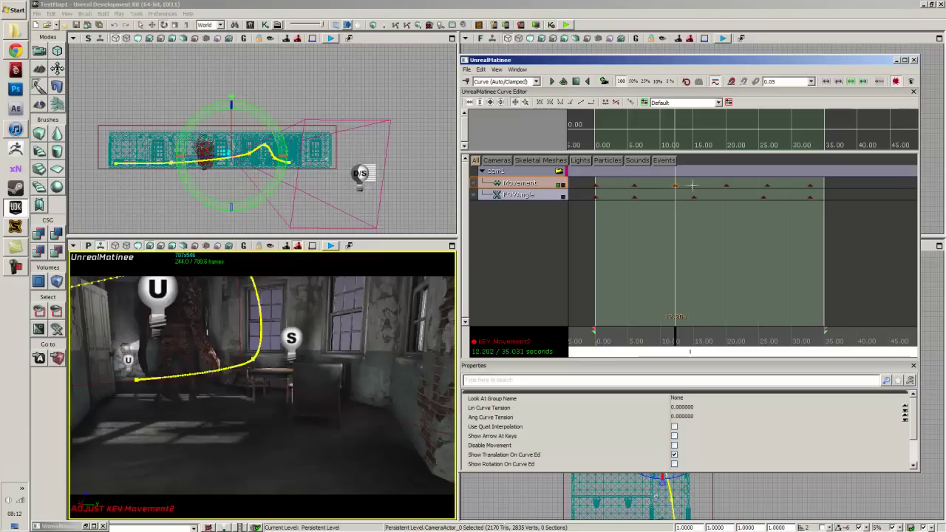
left_click_drag(693, 341, 664, 348)
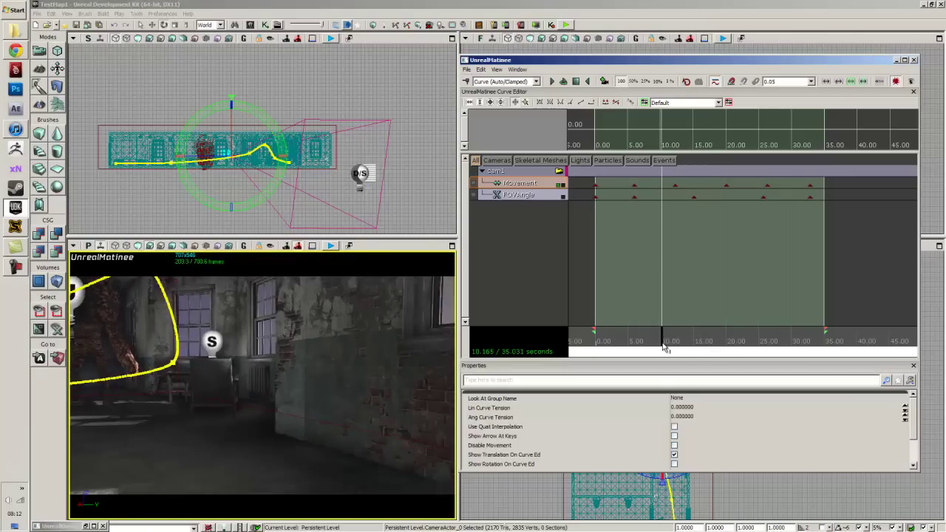
key("space")
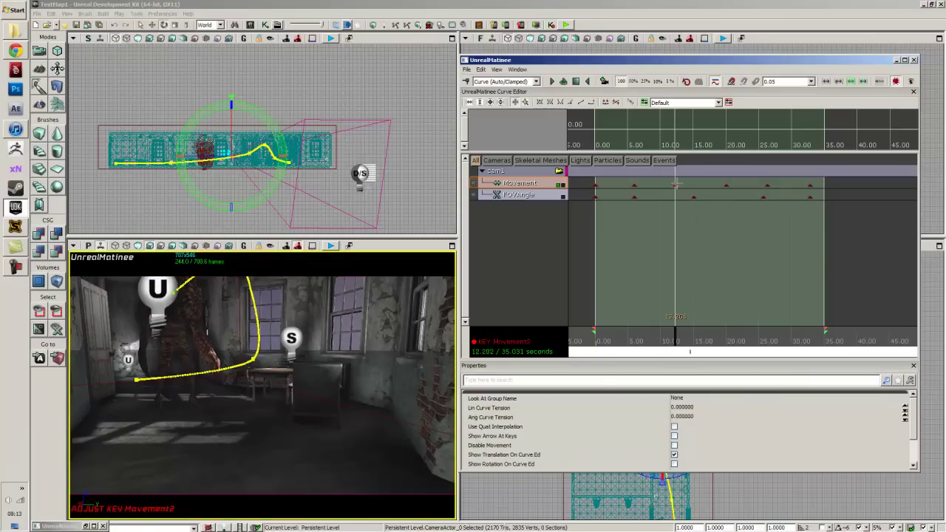
- Tilt the camera upward on the Movement key at about 12.2 seconds and play the sequence to check the new framing
left_click_drag(293, 318, 287, 312)
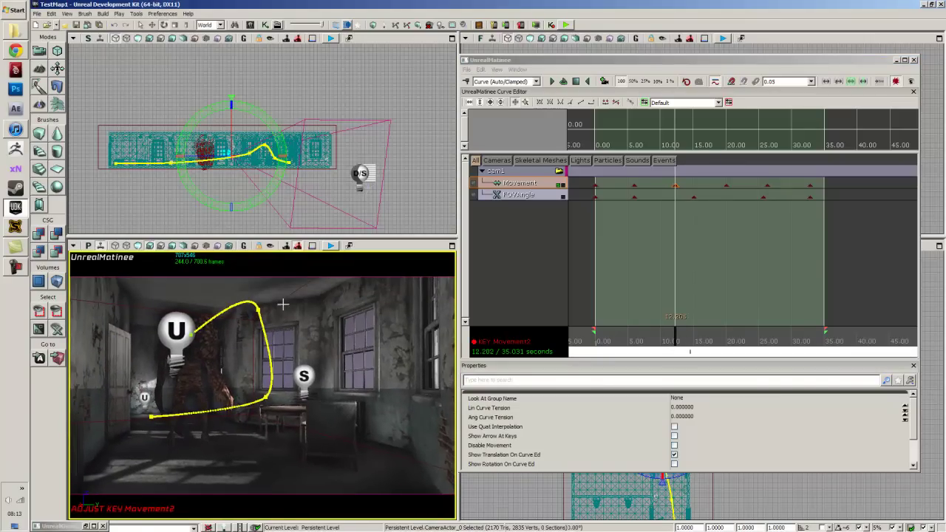
left_click_drag(671, 340, 621, 337)
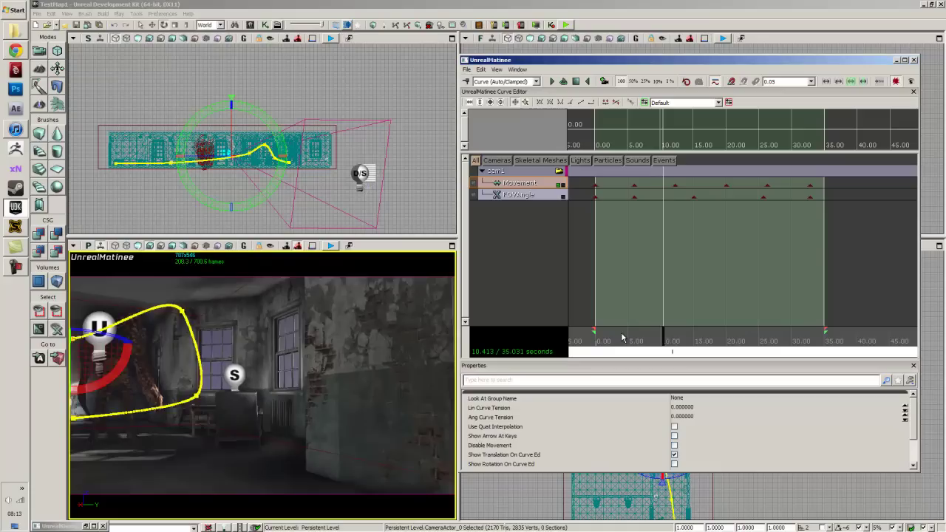
left_click(332, 398)
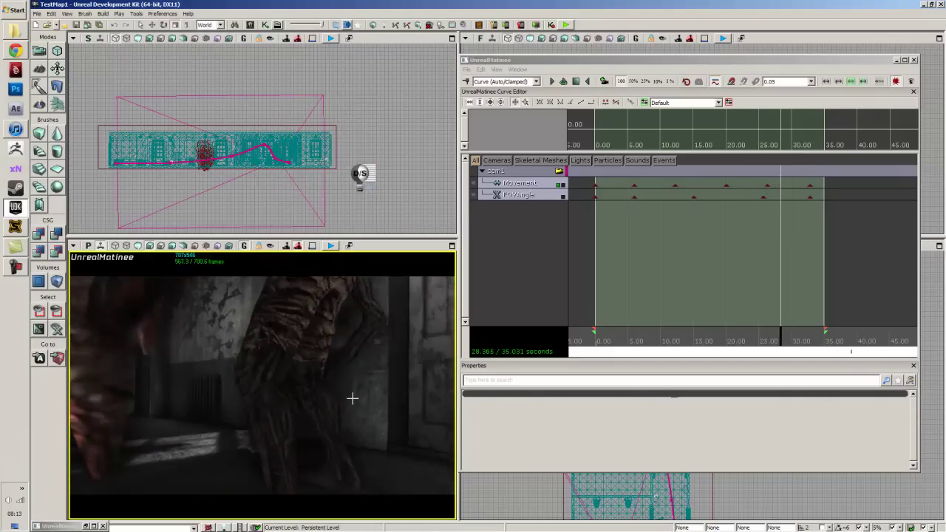
- At about 28 seconds, reframe the camera on the creature's hand with the hallway behind it and add a Movement key
left_click(774, 339)
mouse_move(774, 339)
left_mouse_down()
mouse_move(762, 337)
mouse_move(779, 344)
left_mouse_up()
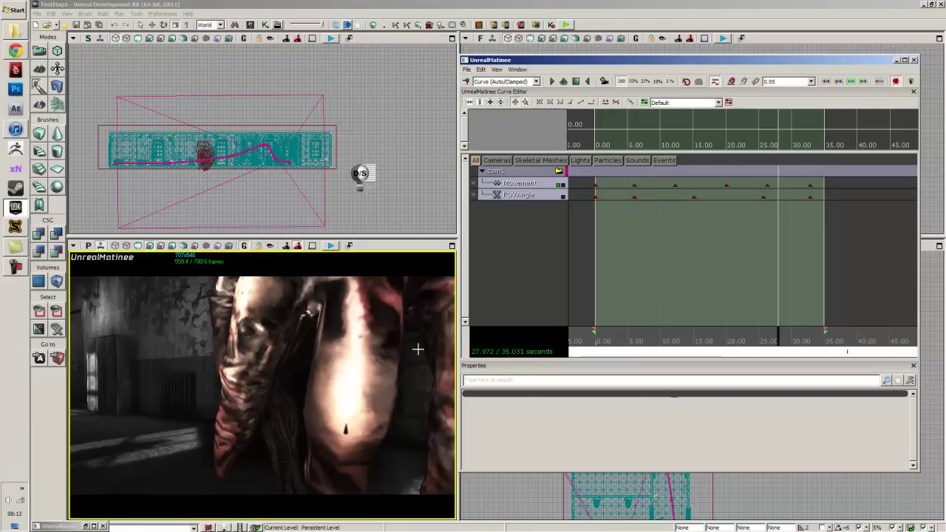
left_click(520, 196)
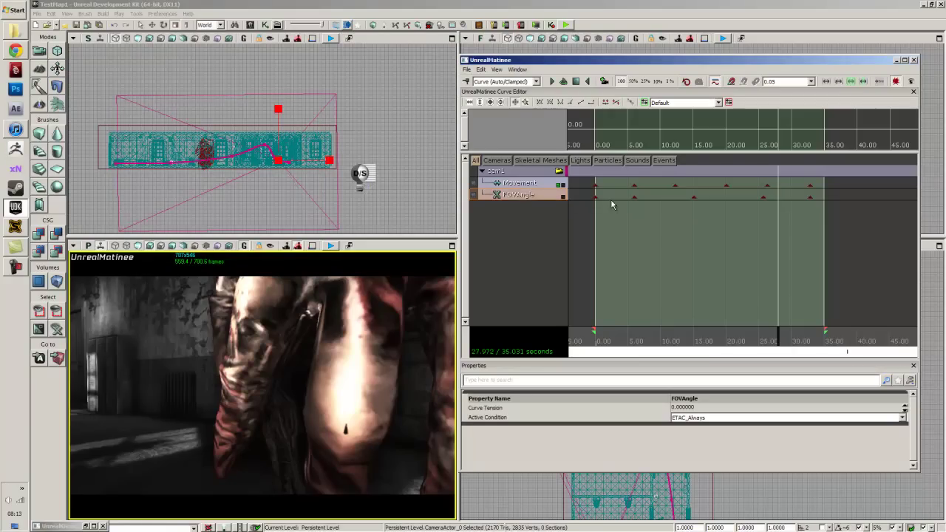
left_click(765, 196)
left_click_drag(762, 337, 778, 337)
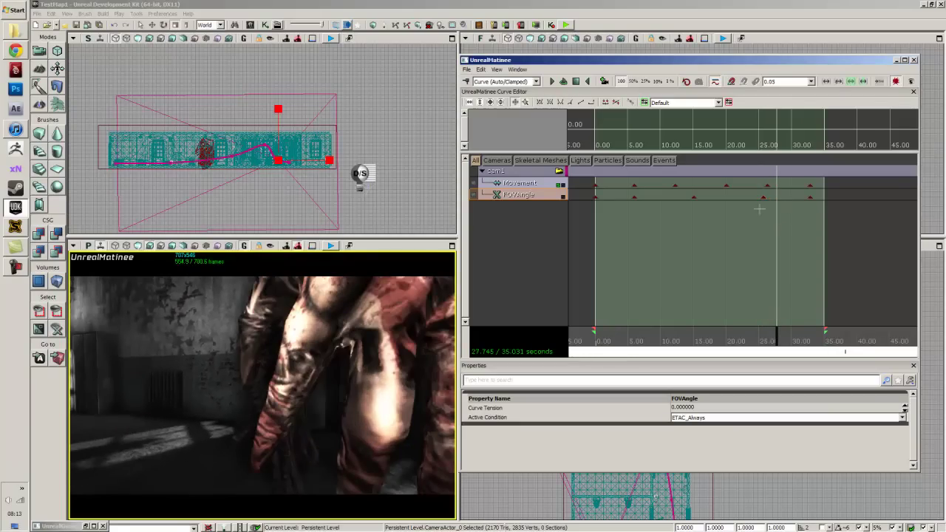
left_click(768, 185)
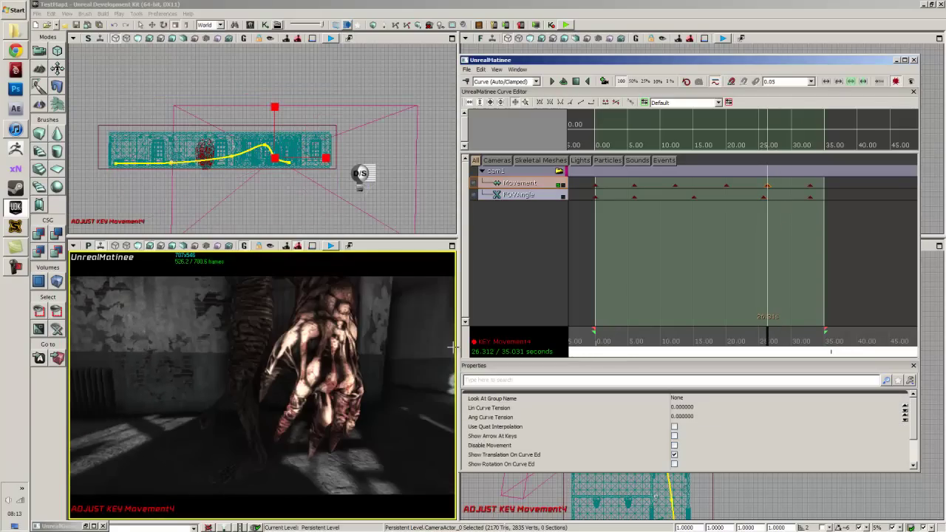
left_click_drag(768, 340, 779, 342)
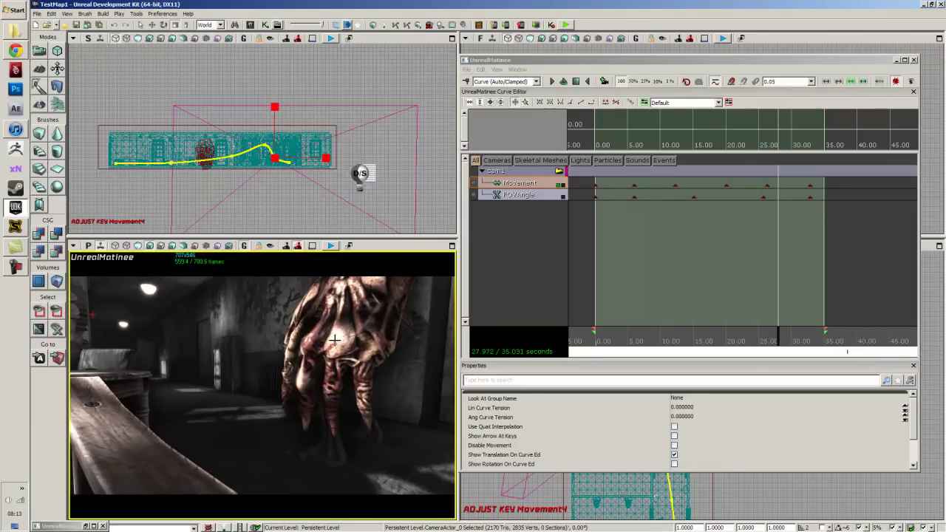
key("Return")
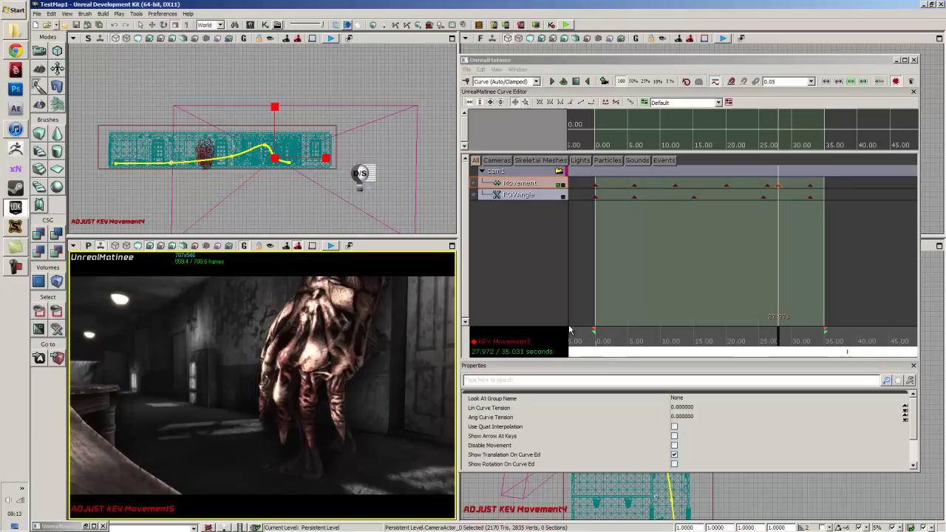
- Reframe the Movement key at about 32.9 seconds to look up at the creature's legs and replay the move into it
left_click(766, 341)
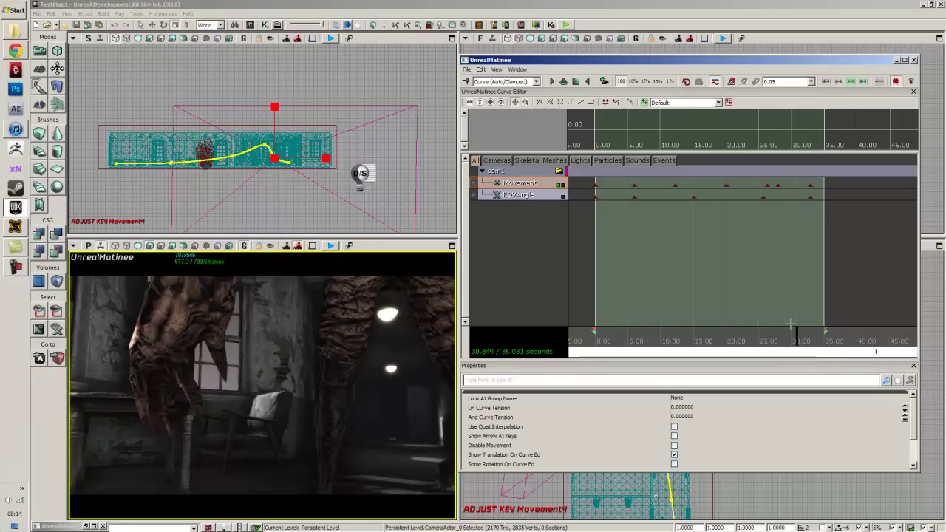
left_click_drag(795, 330, 812, 299)
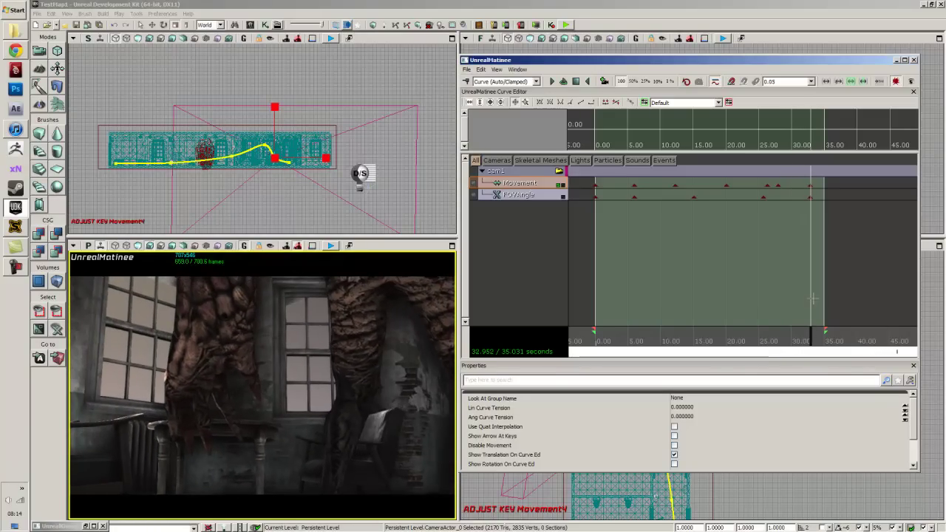
left_click(810, 186)
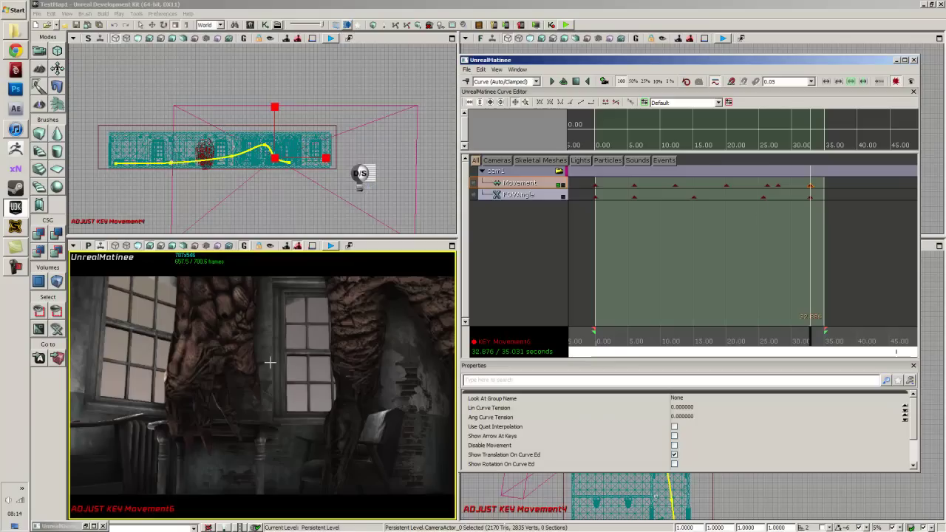
right_click_drag(271, 362, 227, 342)
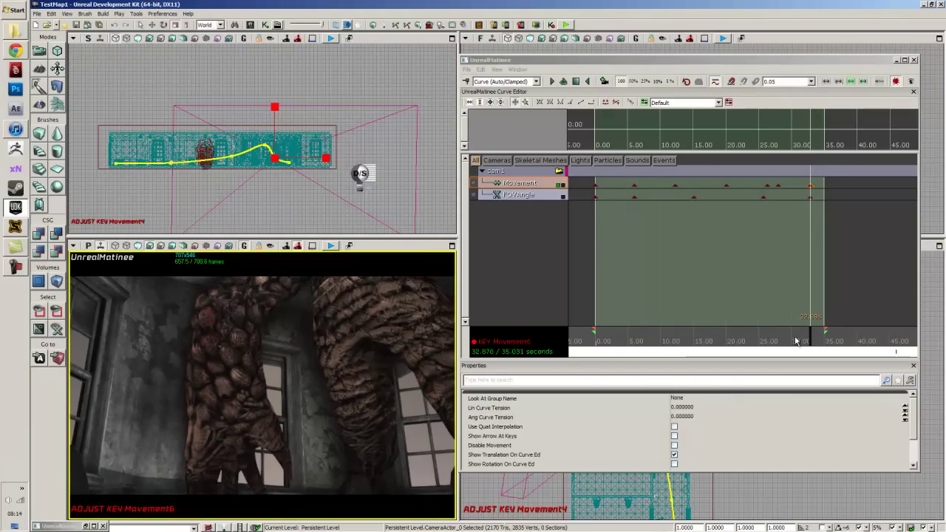
left_click_drag(796, 340, 776, 341)
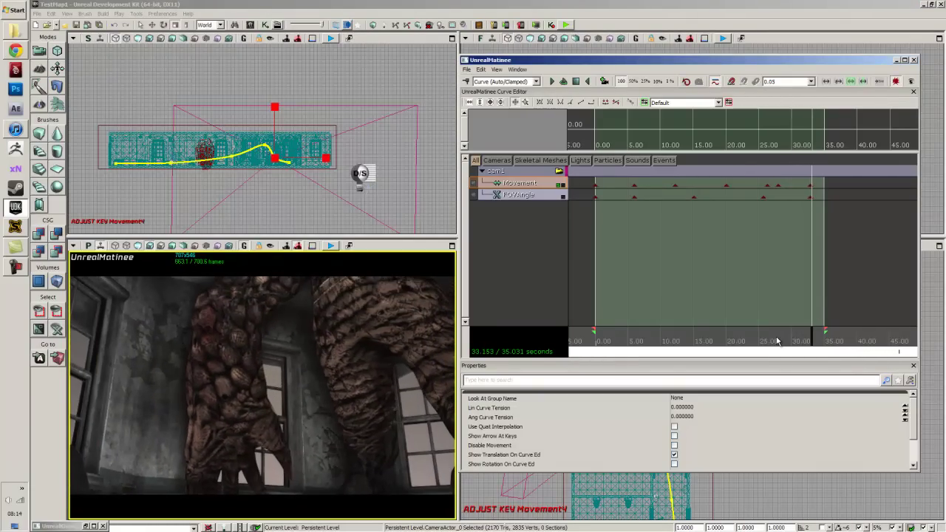
- At the sequence end, 35.031 seconds, reframe the camera on the creature's hand and legs, add a Movement key and replay the ending
left_click_drag(818, 349, 827, 337)
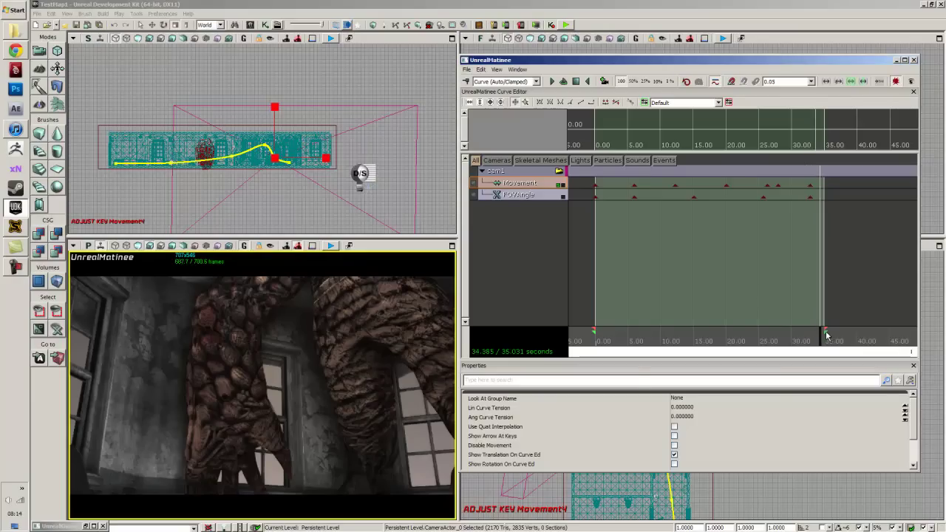
left_click(355, 413)
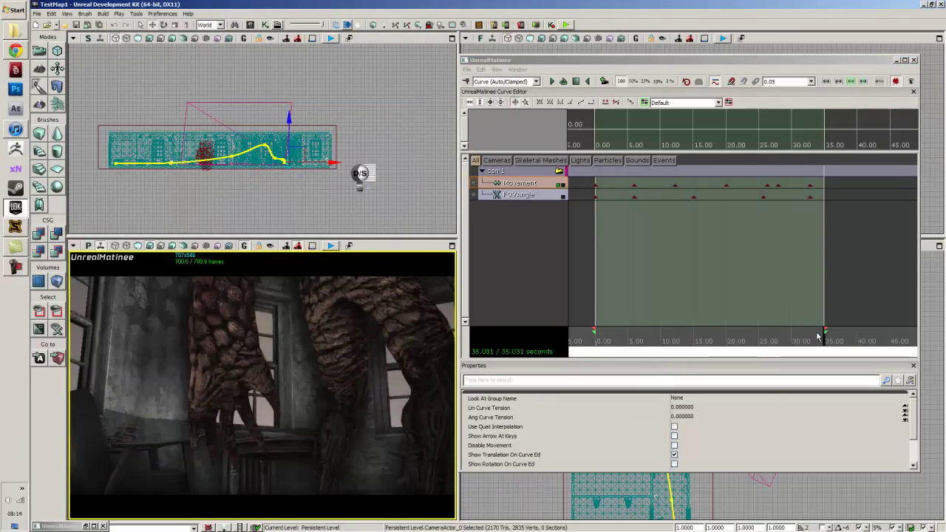
left_click_drag(822, 337, 786, 342)
key("space")
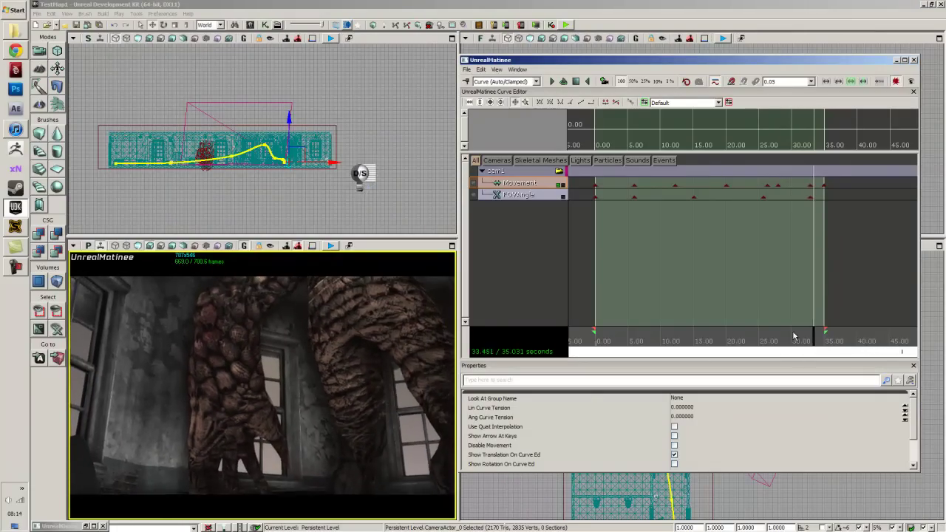
- Reframe the Movement key at about 32.9 seconds and set a wider field of view on the FOVAngle key there
left_click(809, 185)
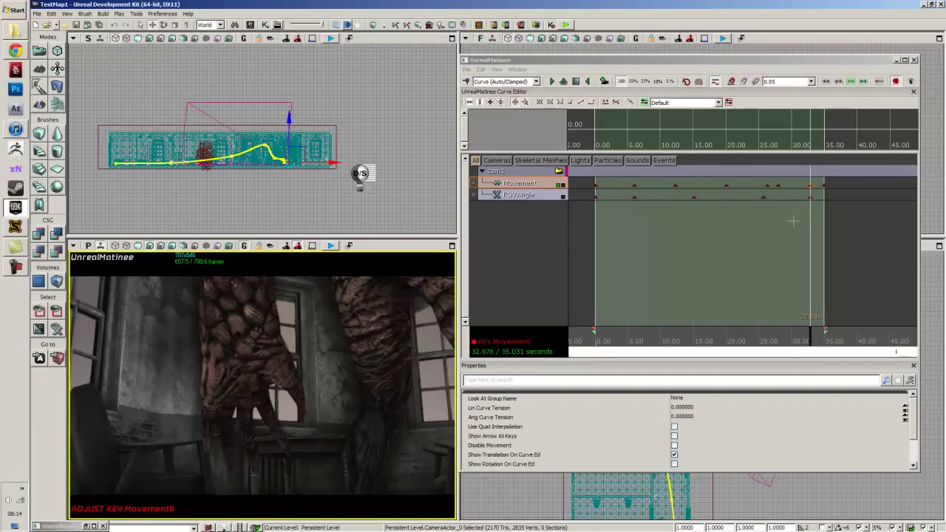
left_click(811, 196)
right_click(811, 197)
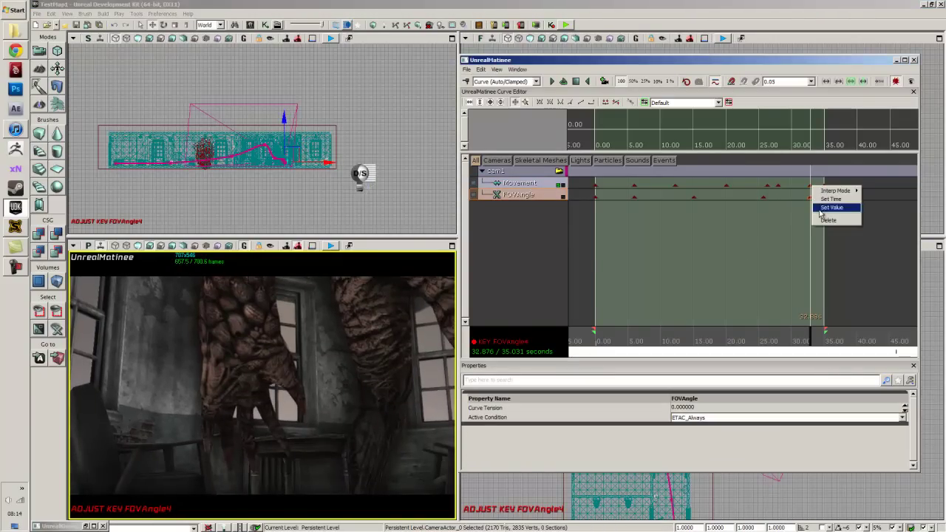
left_click(831, 207)
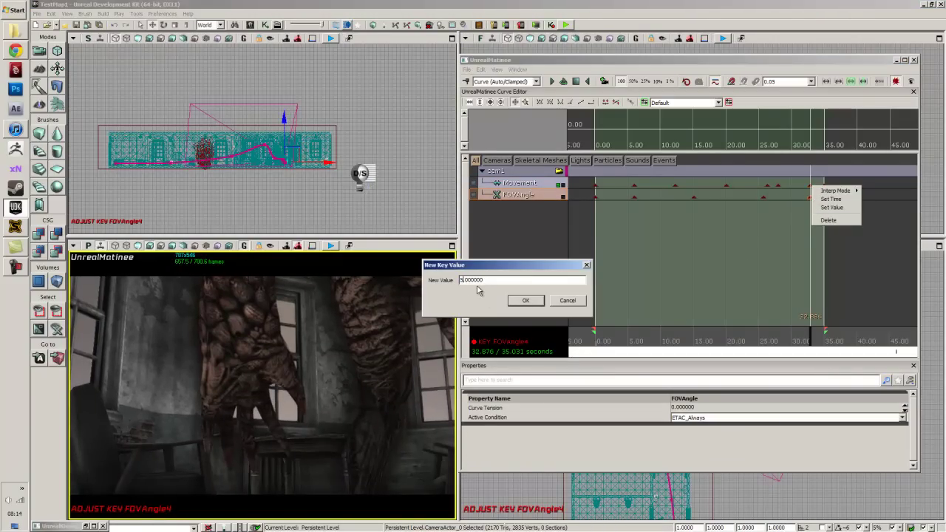
key("Return")
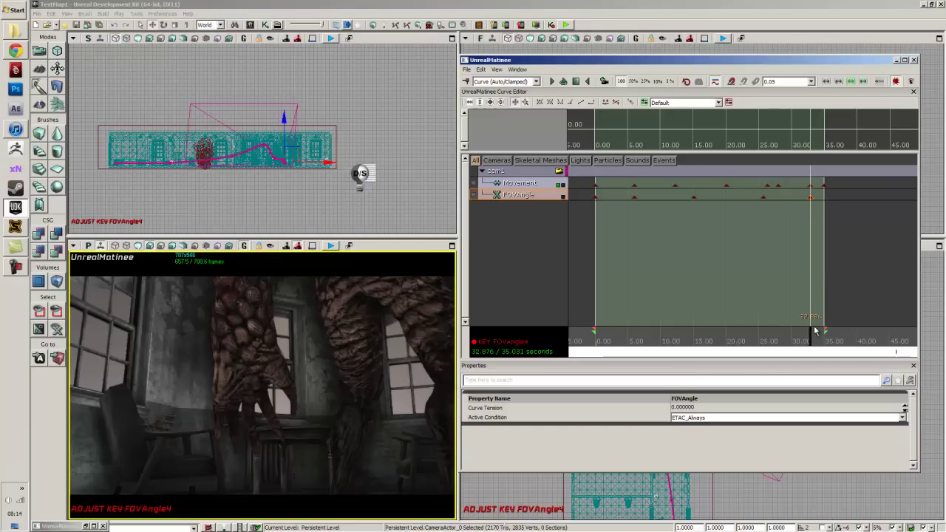
- Play the ending from about 25 seconds, then scrub back and review the middle of the camera move
left_click_drag(815, 330, 756, 347)
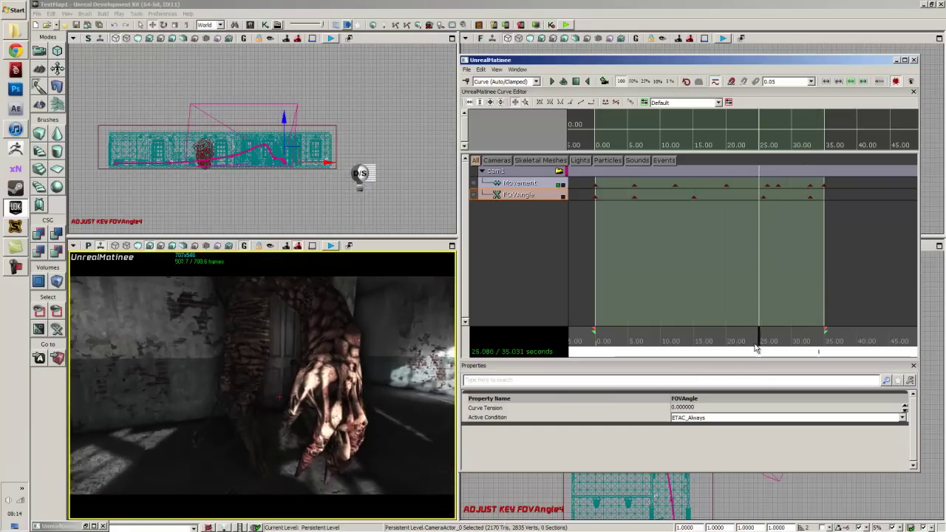
key("space")
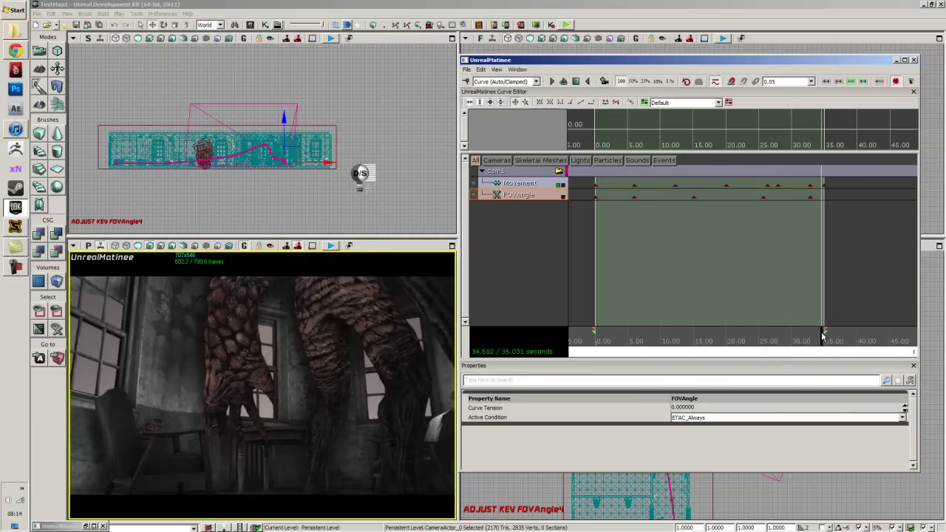
left_click_drag(822, 337, 658, 355)
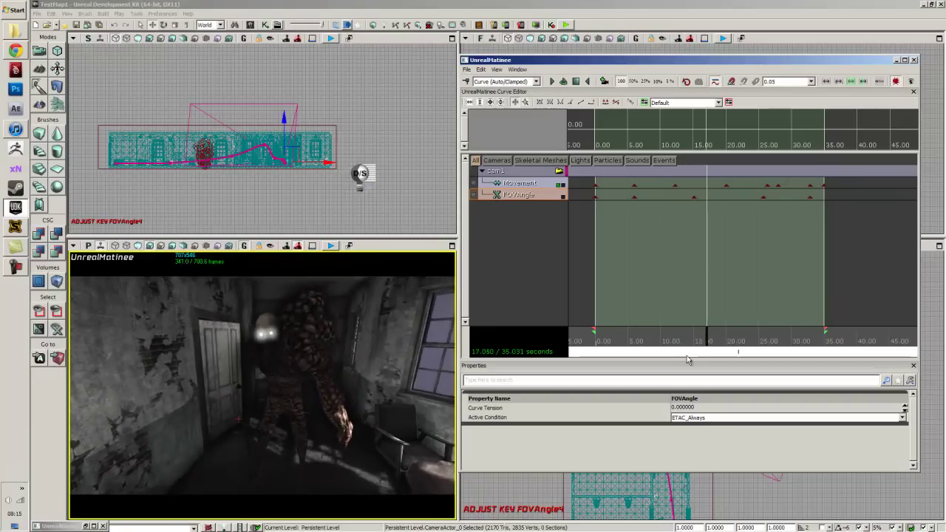
- Select all Movement and FOVAngle keys from about 20 seconds onward and shift them earlier to start at about 16.3 seconds
left_click(726, 186)
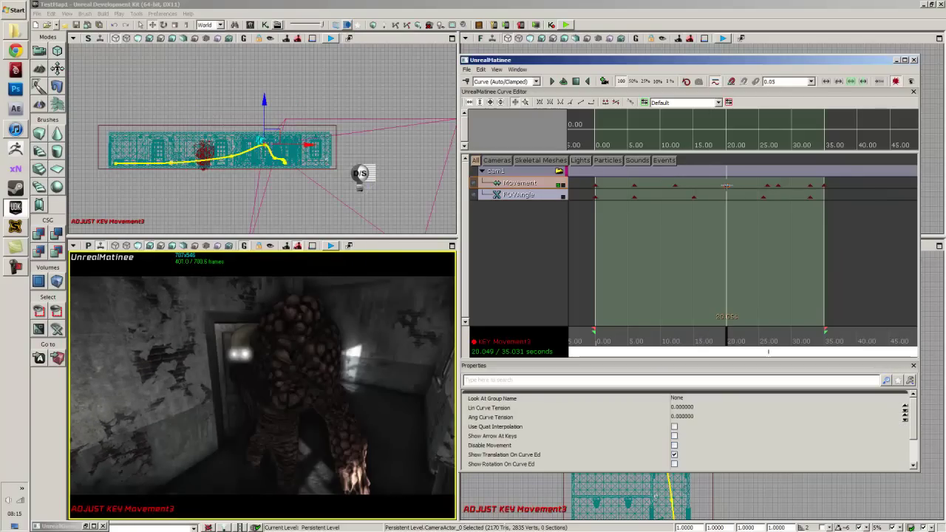
left_click(764, 196)
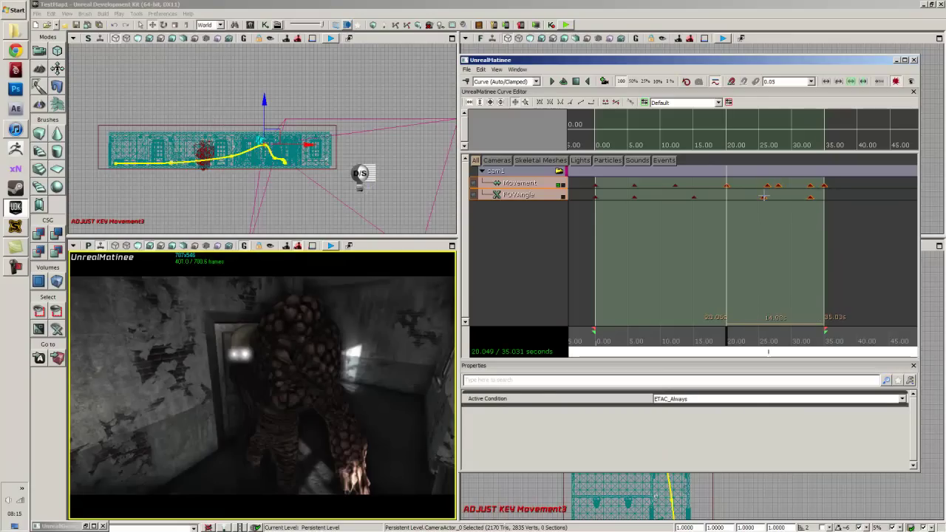
left_click_drag(756, 197, 737, 198)
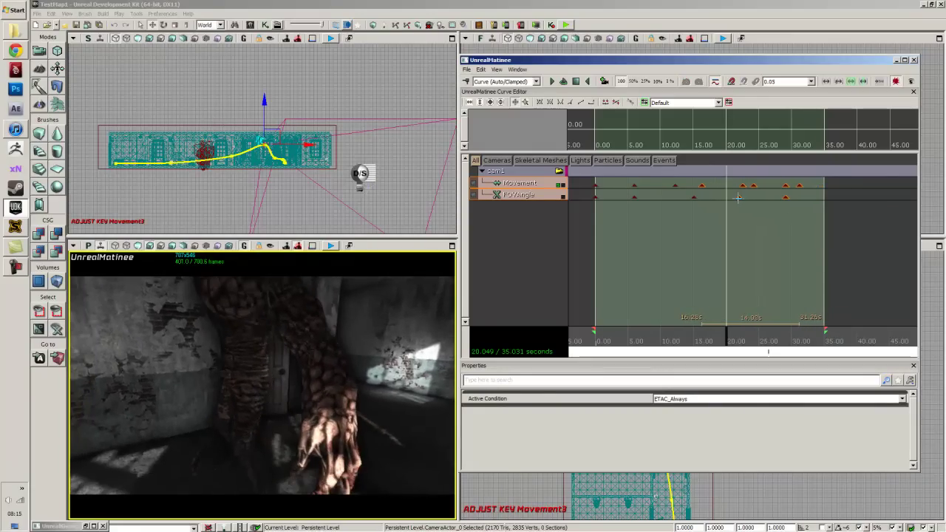
- Reframe the Movement key at about 16.3 seconds on the creature beside the door and replay the shot from several seconds earlier
left_click_drag(729, 337, 667, 339)
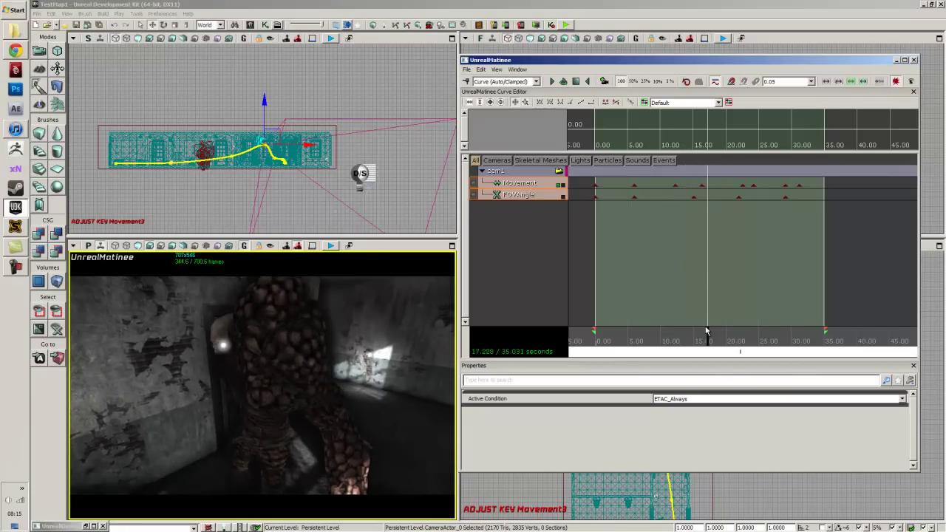
left_click_drag(706, 330, 695, 338)
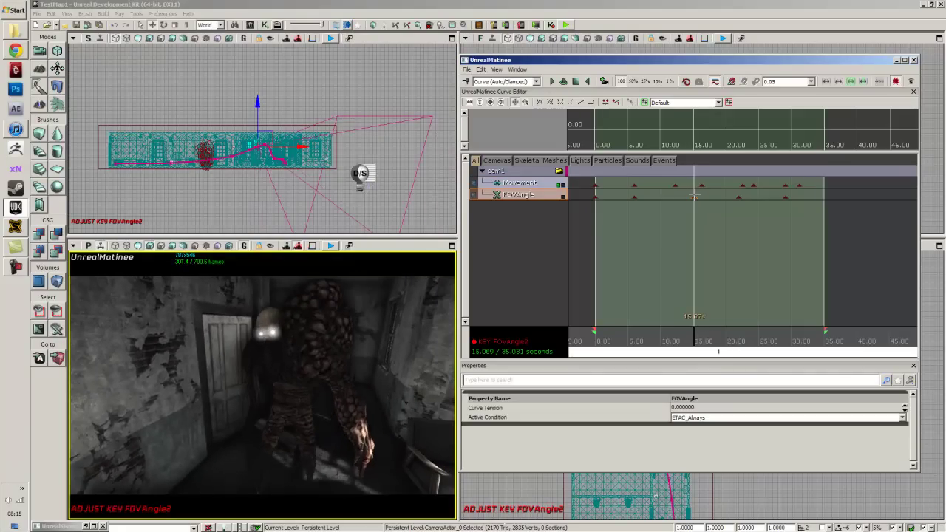
left_click(702, 186)
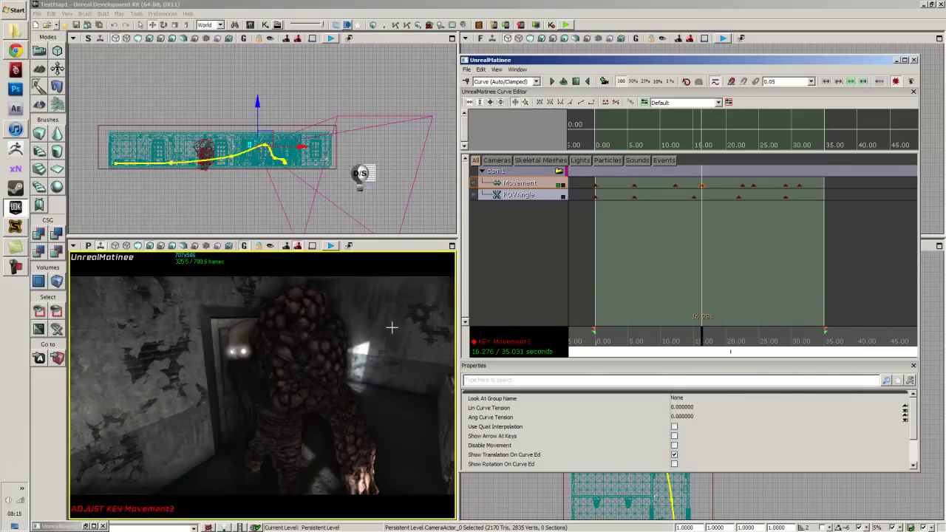
right_click_drag(360, 338, 360, 339)
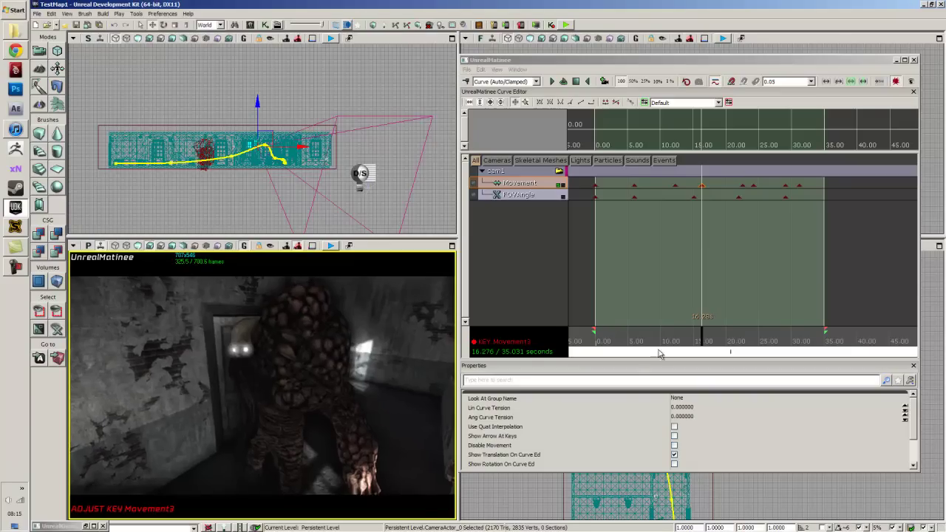
left_click_drag(700, 335, 663, 334)
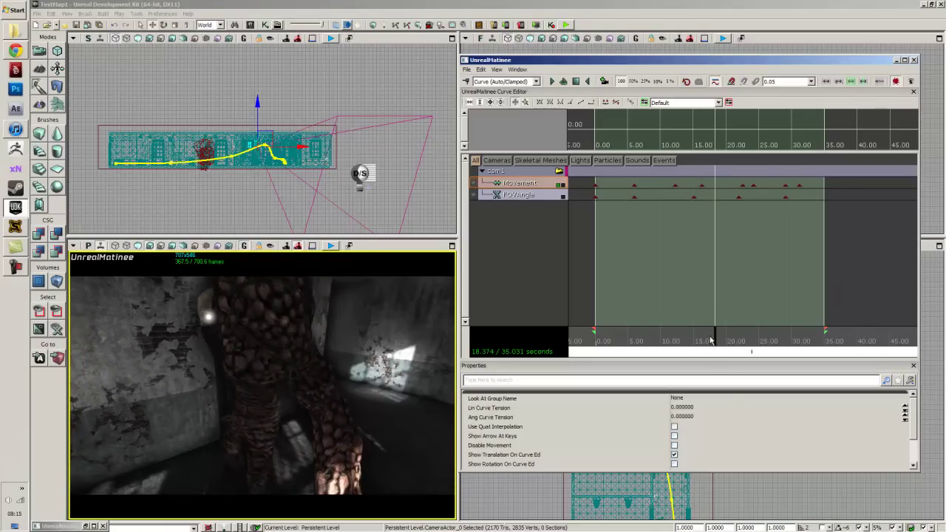
mouse_move(711, 341)
left_mouse_down()
mouse_move(701, 337)
mouse_move(739, 331)
mouse_move(701, 333)
left_mouse_up()
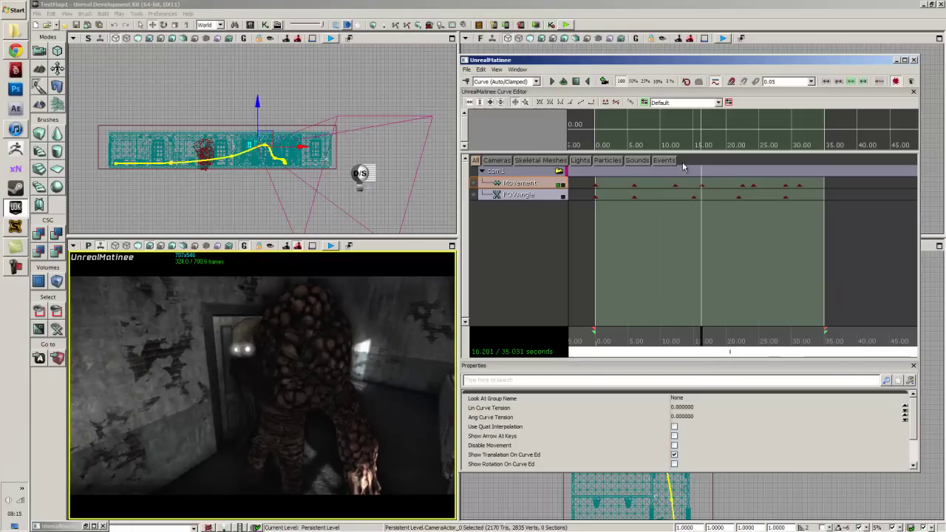
- Reframe the same Movement key at about 16.3 seconds so the camera looks down on the creature from above, and replay through the ending
left_click(385, 317)
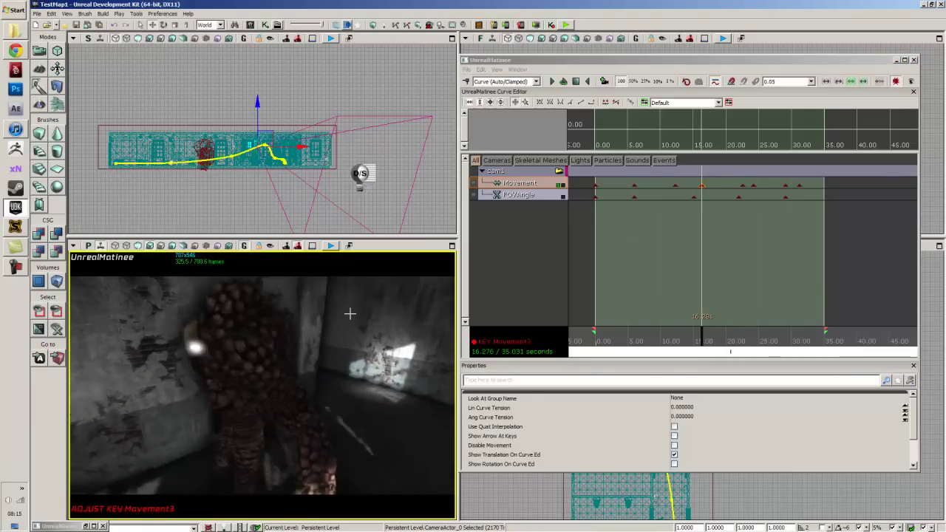
left_click_drag(350, 314, 327, 297)
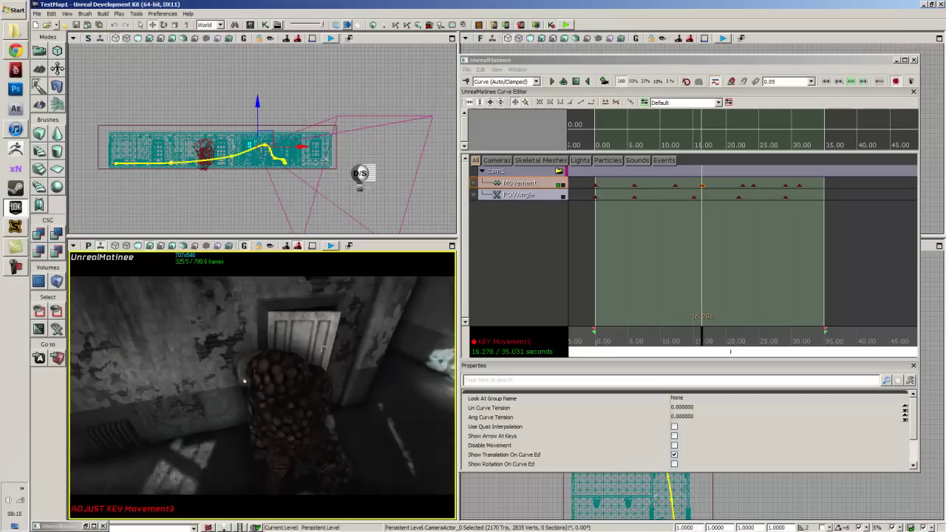
mouse_move(323, 347)
right_mouse_down()
mouse_move(327, 357)
mouse_move(353, 357)
mouse_move(334, 354)
right_mouse_up()
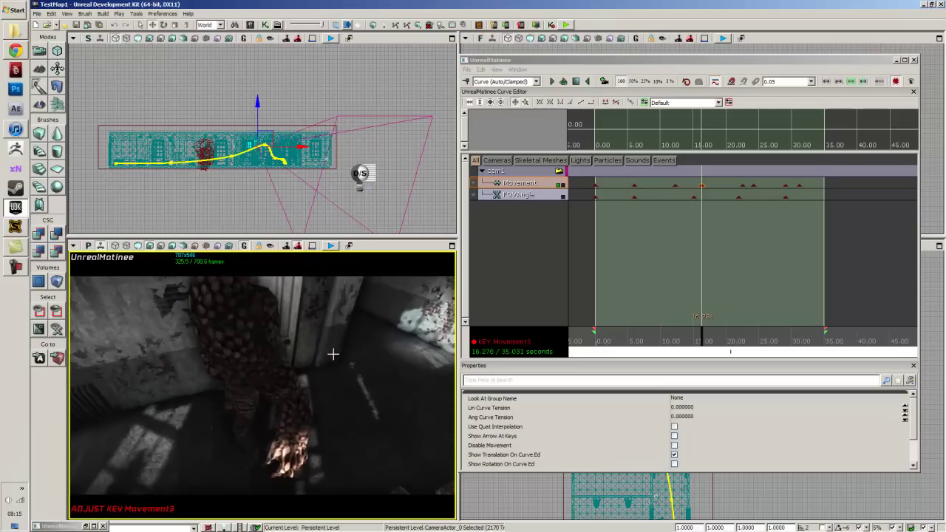
left_click_drag(333, 355, 354, 363)
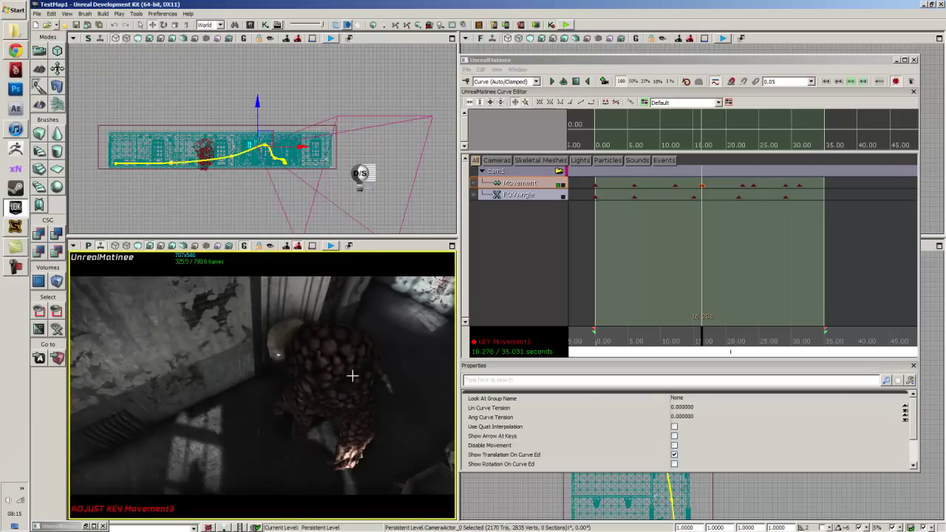
left_click_drag(702, 340, 680, 344)
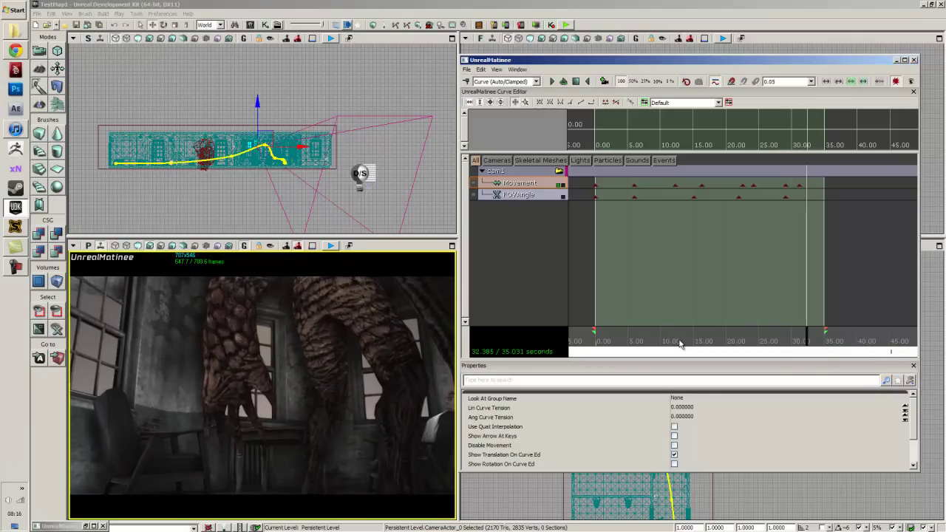
- Reframe the last Movement key on the creature's hand and legs, and move it to the sequence end at 35.03 seconds
left_click(799, 185, "ctrl")
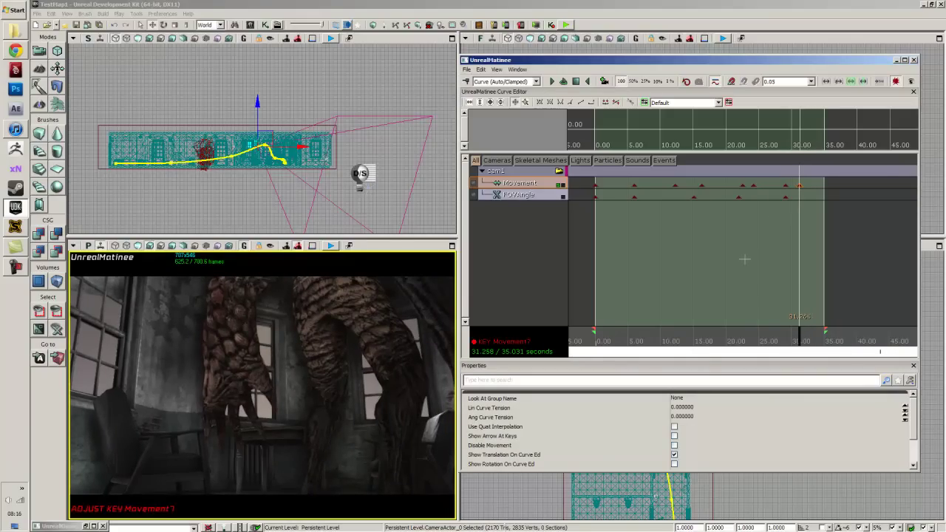
right_click_drag(404, 365, 402, 367)
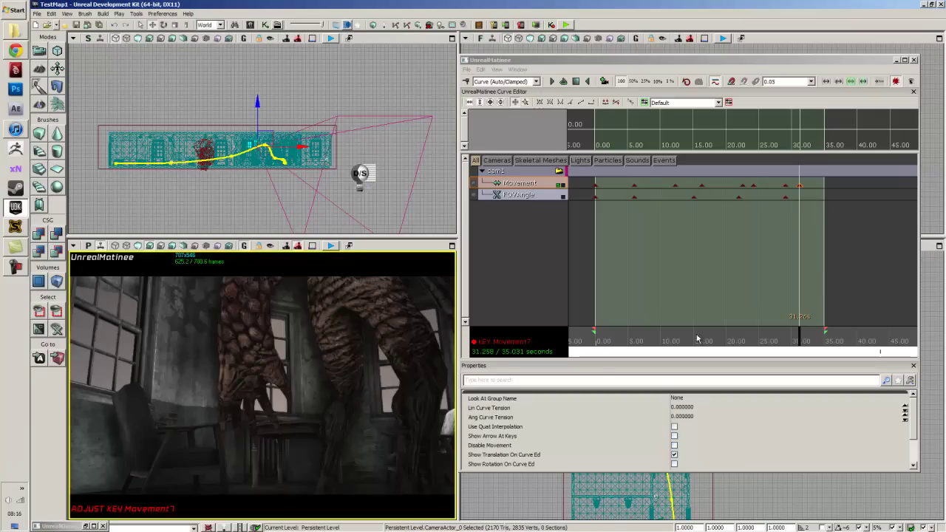
left_click(808, 186)
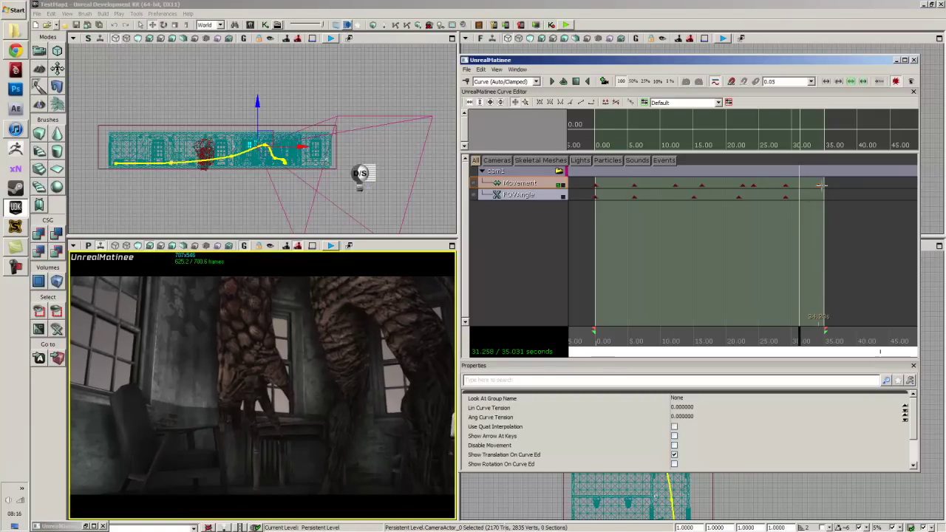
- Try to reframe the camera at about 31.3 seconds to show more of the floor around the creature's legs
left_click_drag(394, 362, 389, 365)
right_click_drag(389, 365, 391, 369)
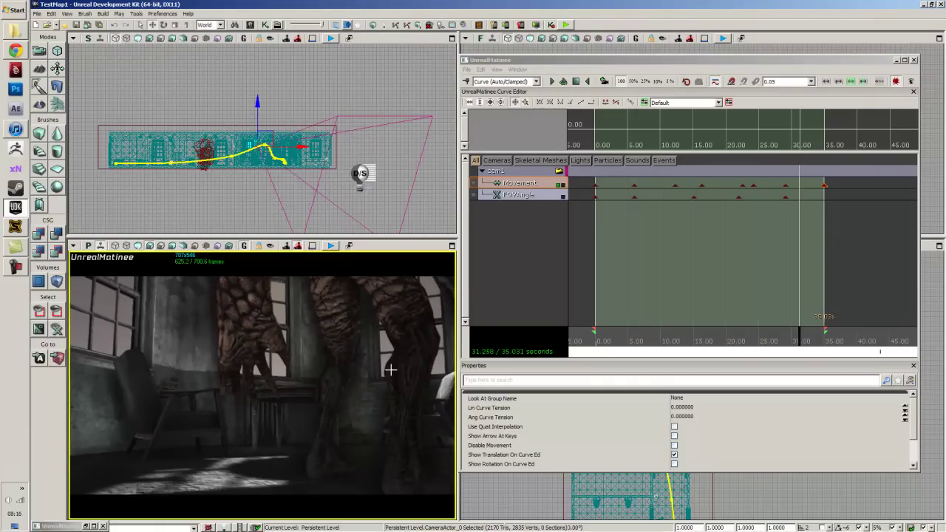
left_click_drag(390, 369, 391, 371)
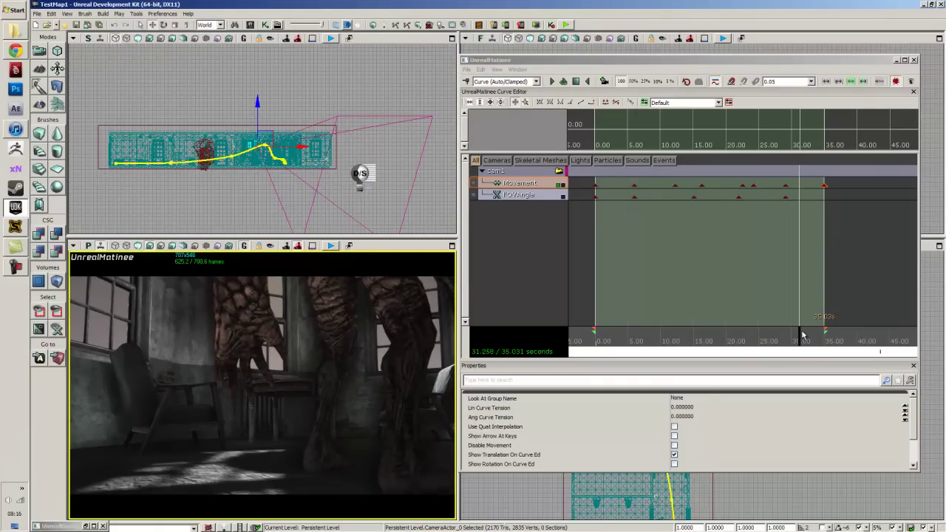
- Replay the ending from about 26.5 seconds, and play the camera sequence again from its beginning to review the full move
left_click_drag(803, 336, 768, 338)
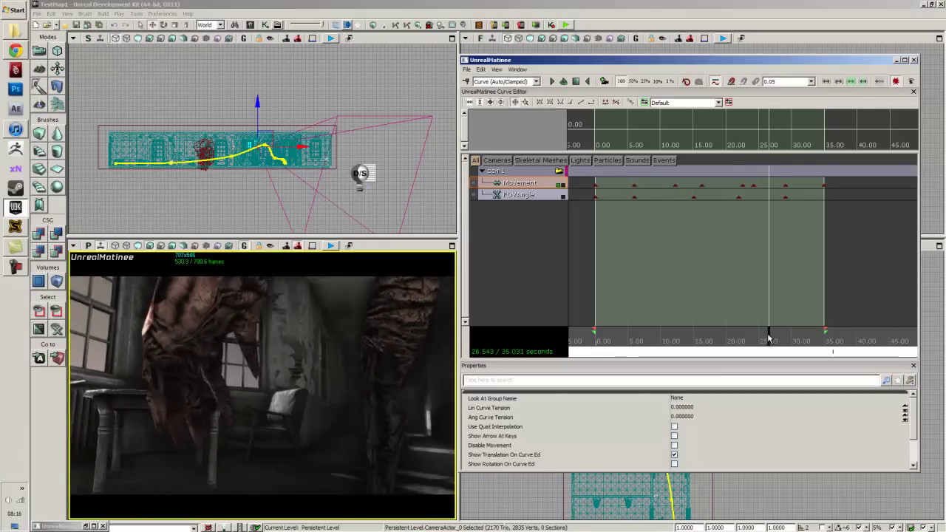
key("space")
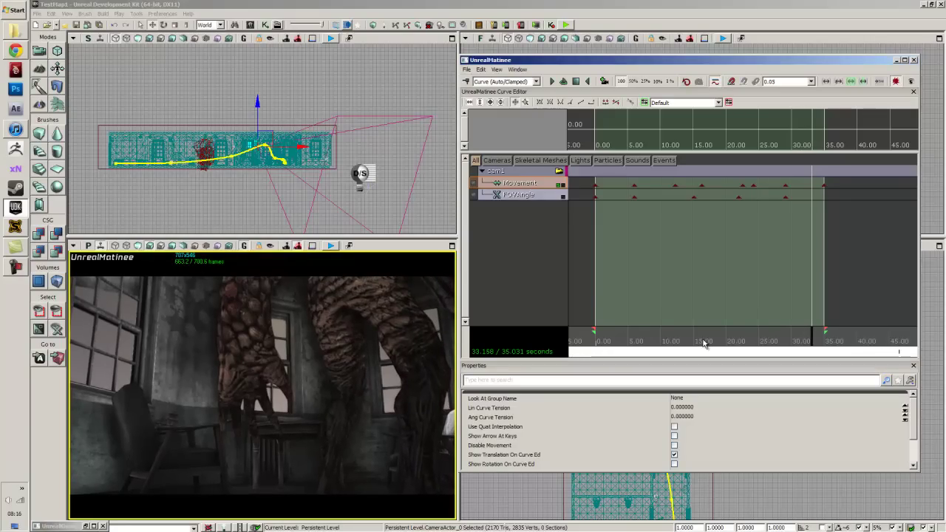
left_click_drag(812, 340, 599, 333)
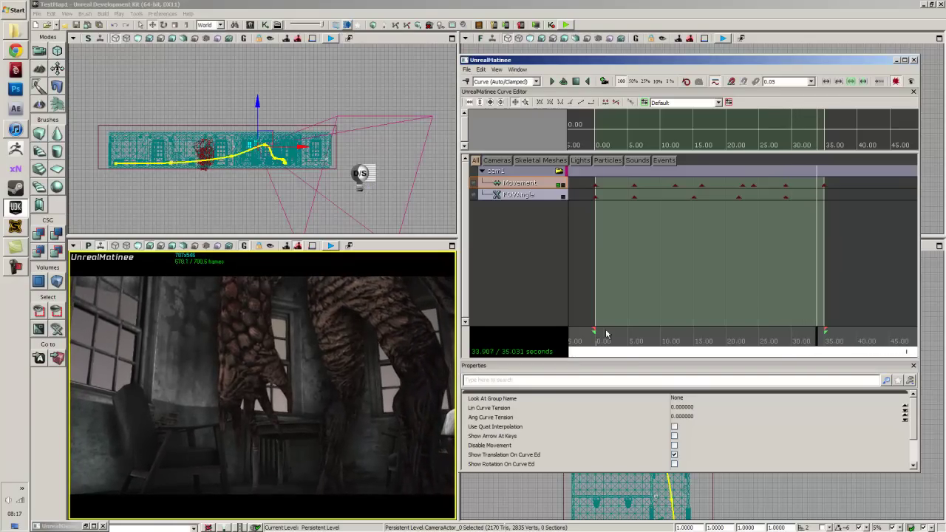
left_click(605, 338)
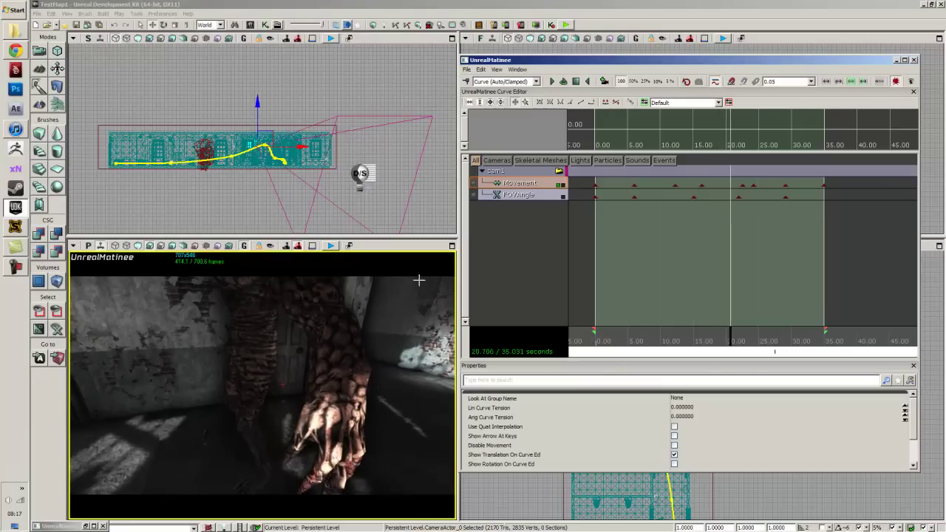
left_click(15, 267)
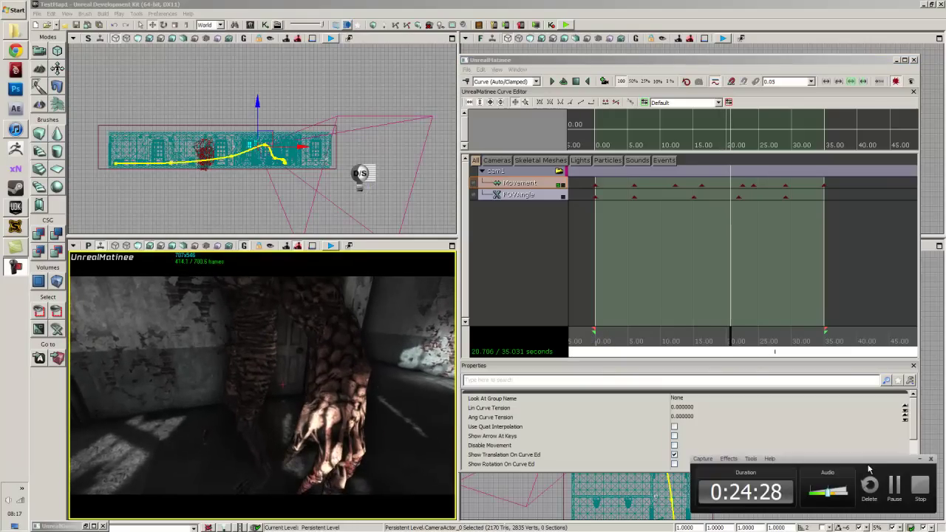